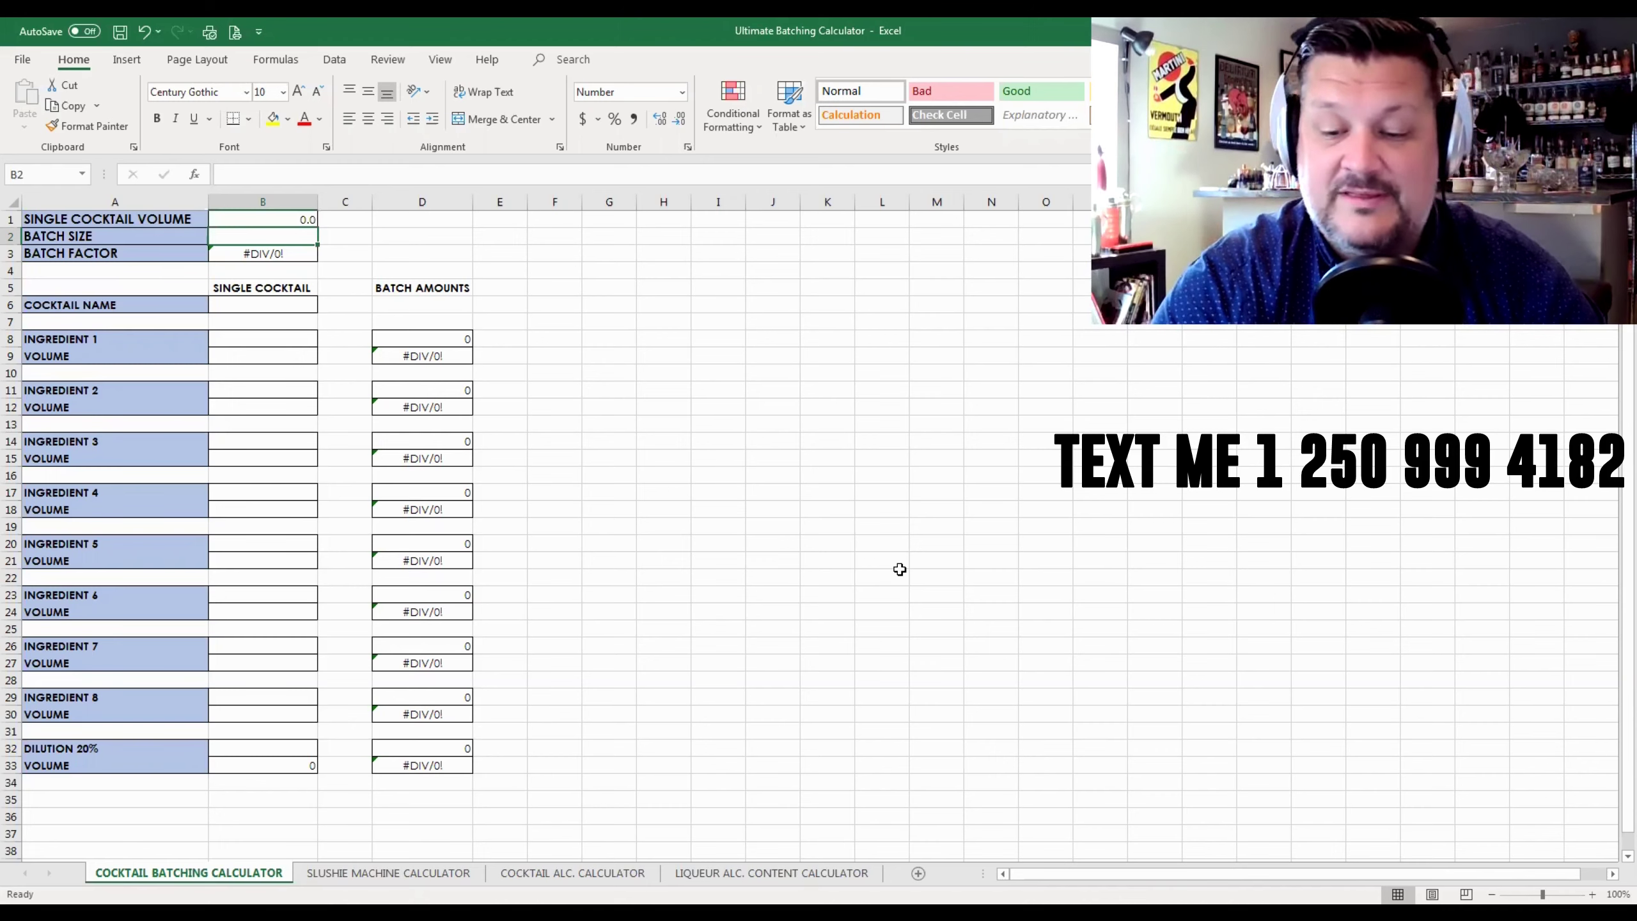
- Enter Negroni as the single cocktail's name in the batching calculator
key(Down)
key(Down)
key(Down)
key(Down)
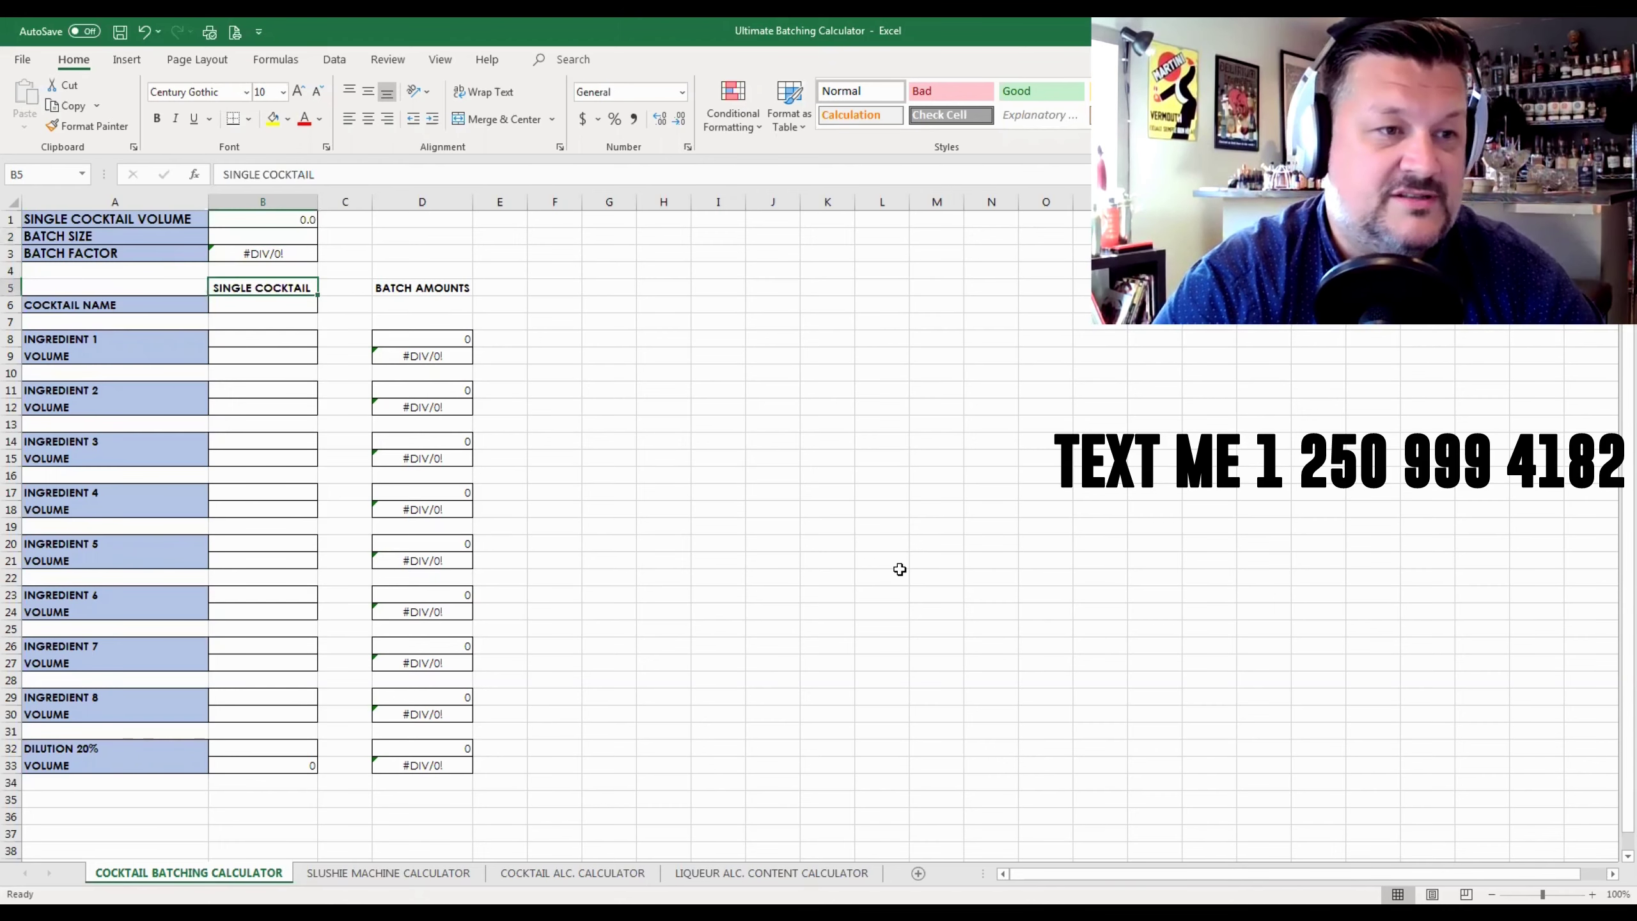
text(Negro)
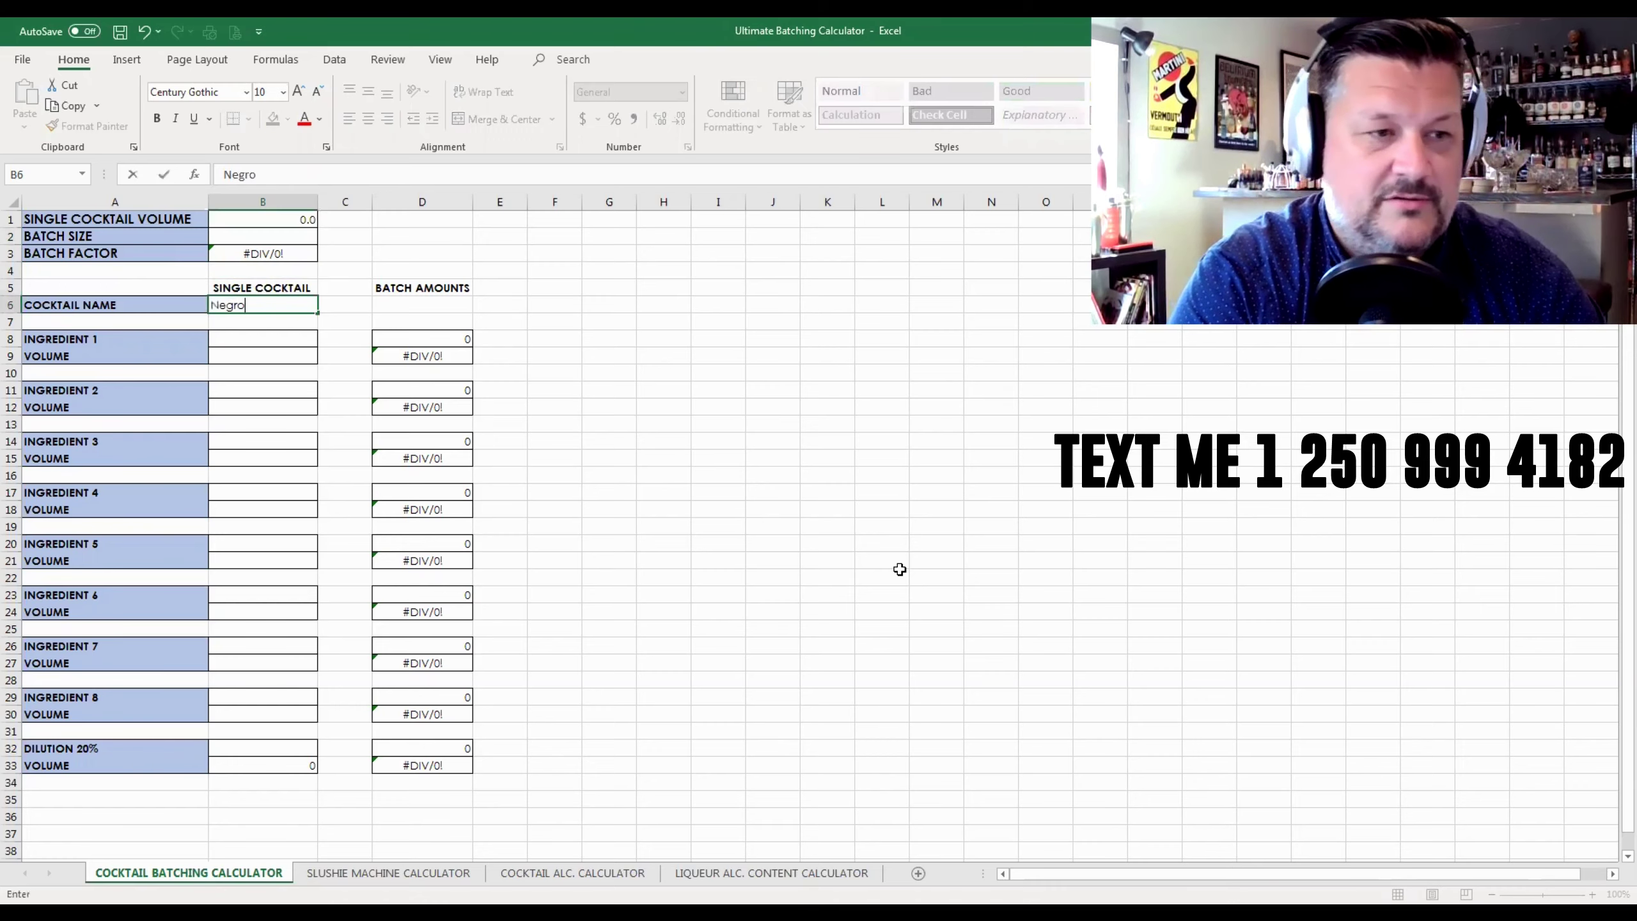
text(ni)
key(Return)
- Fill in ingredient 1 of the single cocktail as Gin with a volume of 30
key(Down)
text(Gin)
key(Return)
text(30)
key(Return)
- Fill in ingredient 2 of the single cocktail as Campari with a volume of 30
key(Down)
text(Campari)
key(Return)
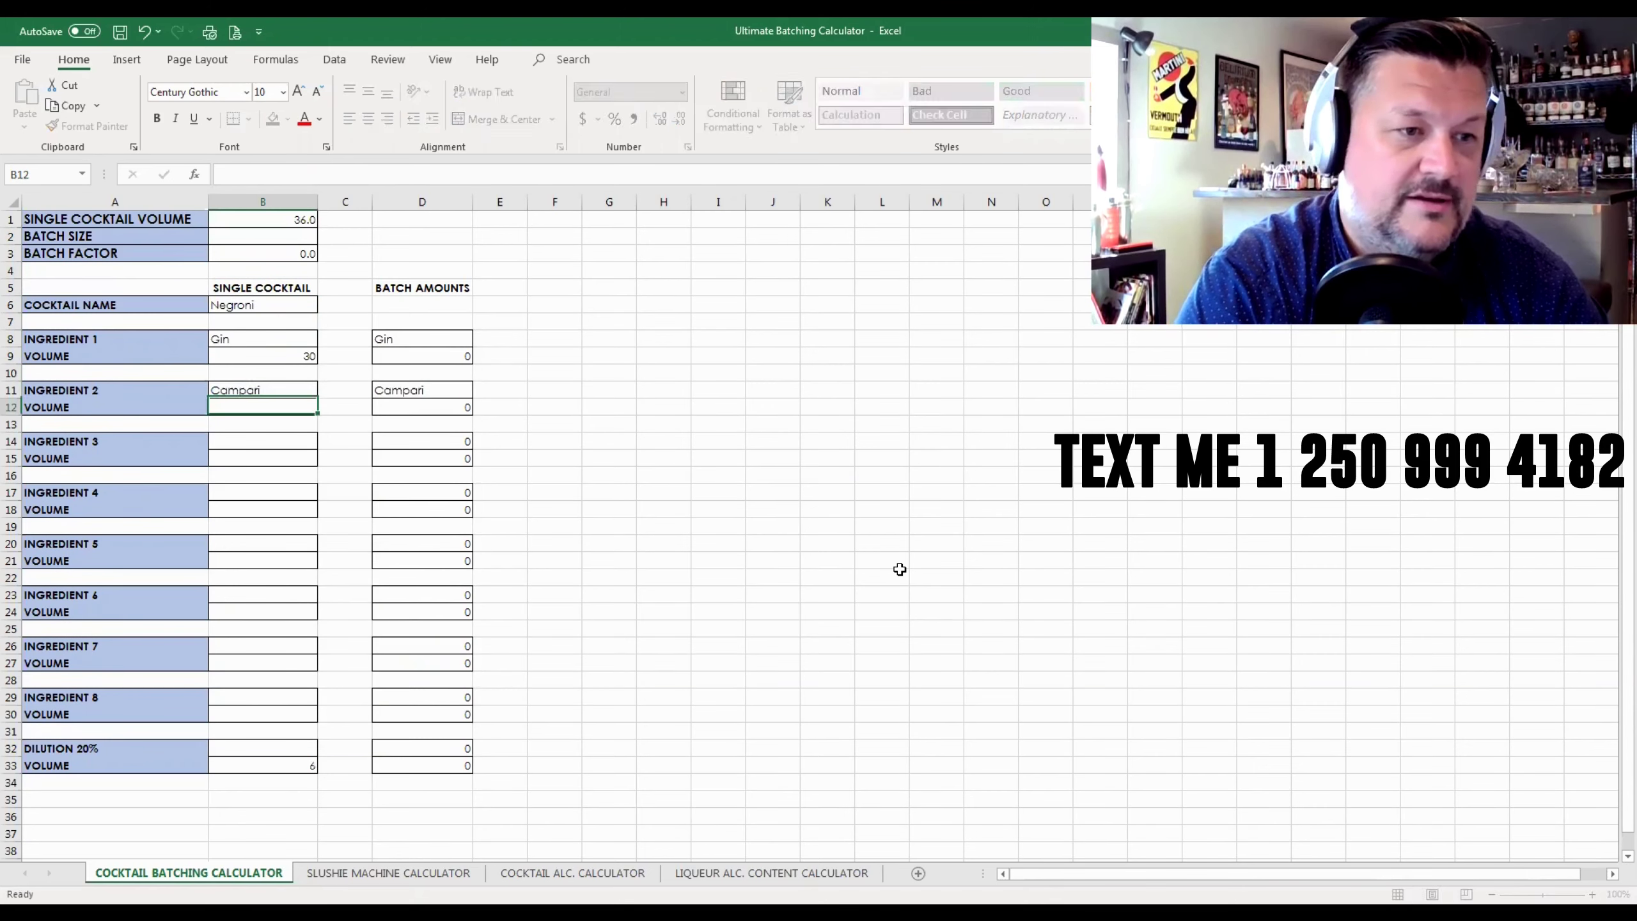
text(30)
key(Return)
- Fill in ingredient 3 of the single cocktail as Sweet Vermouth with a volume of 30
key(Down)
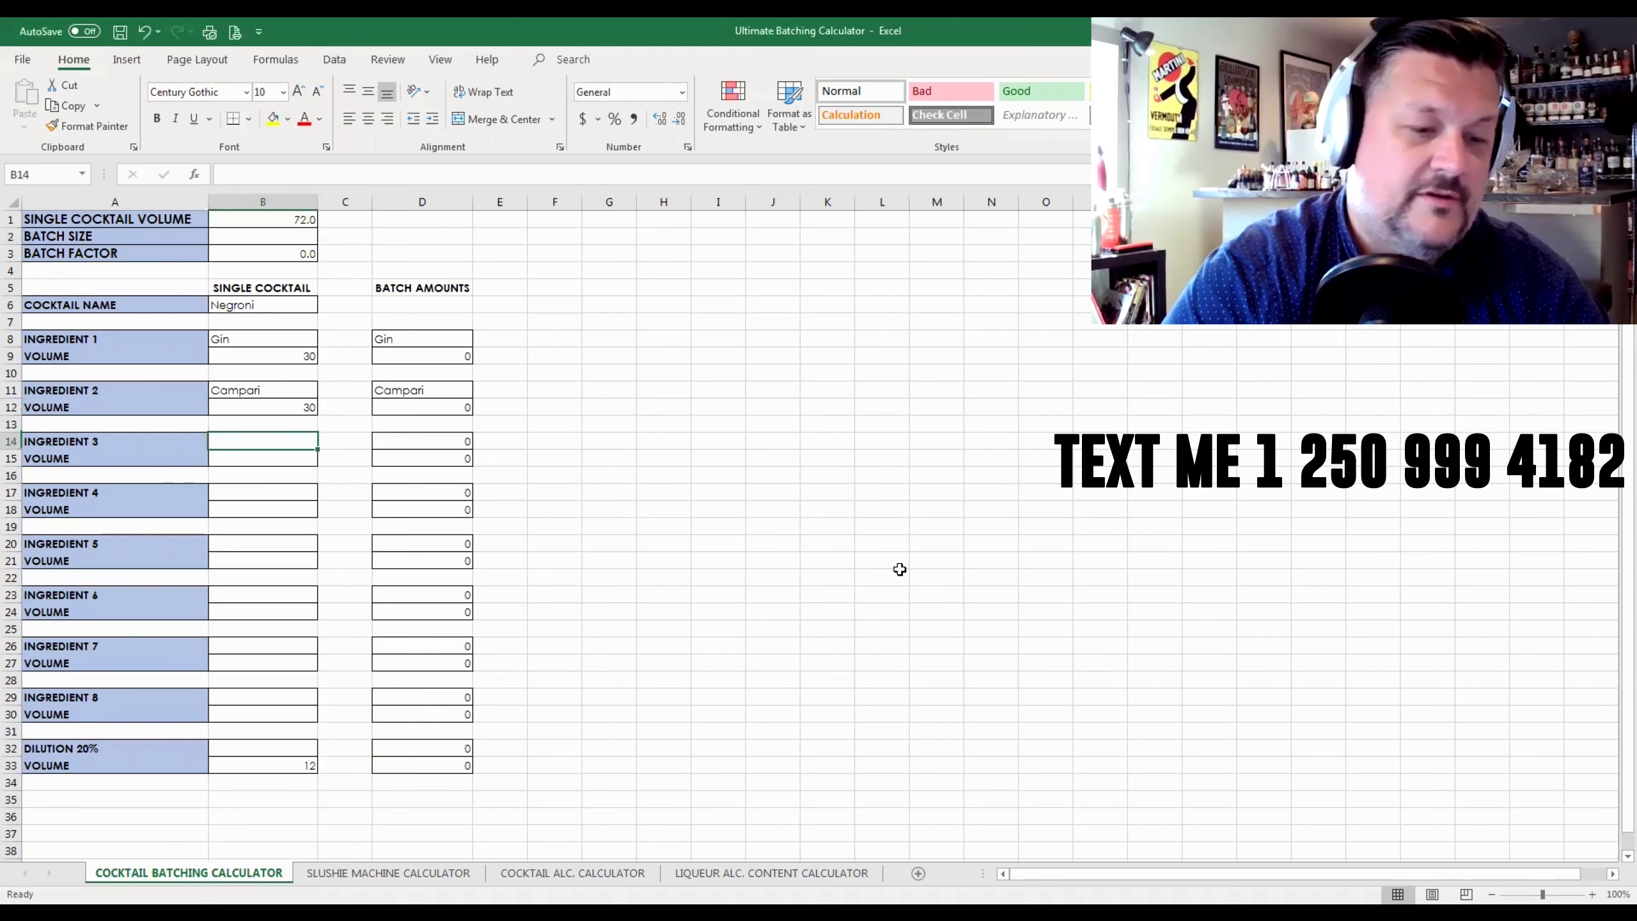
text(Sweet Vermotuh)
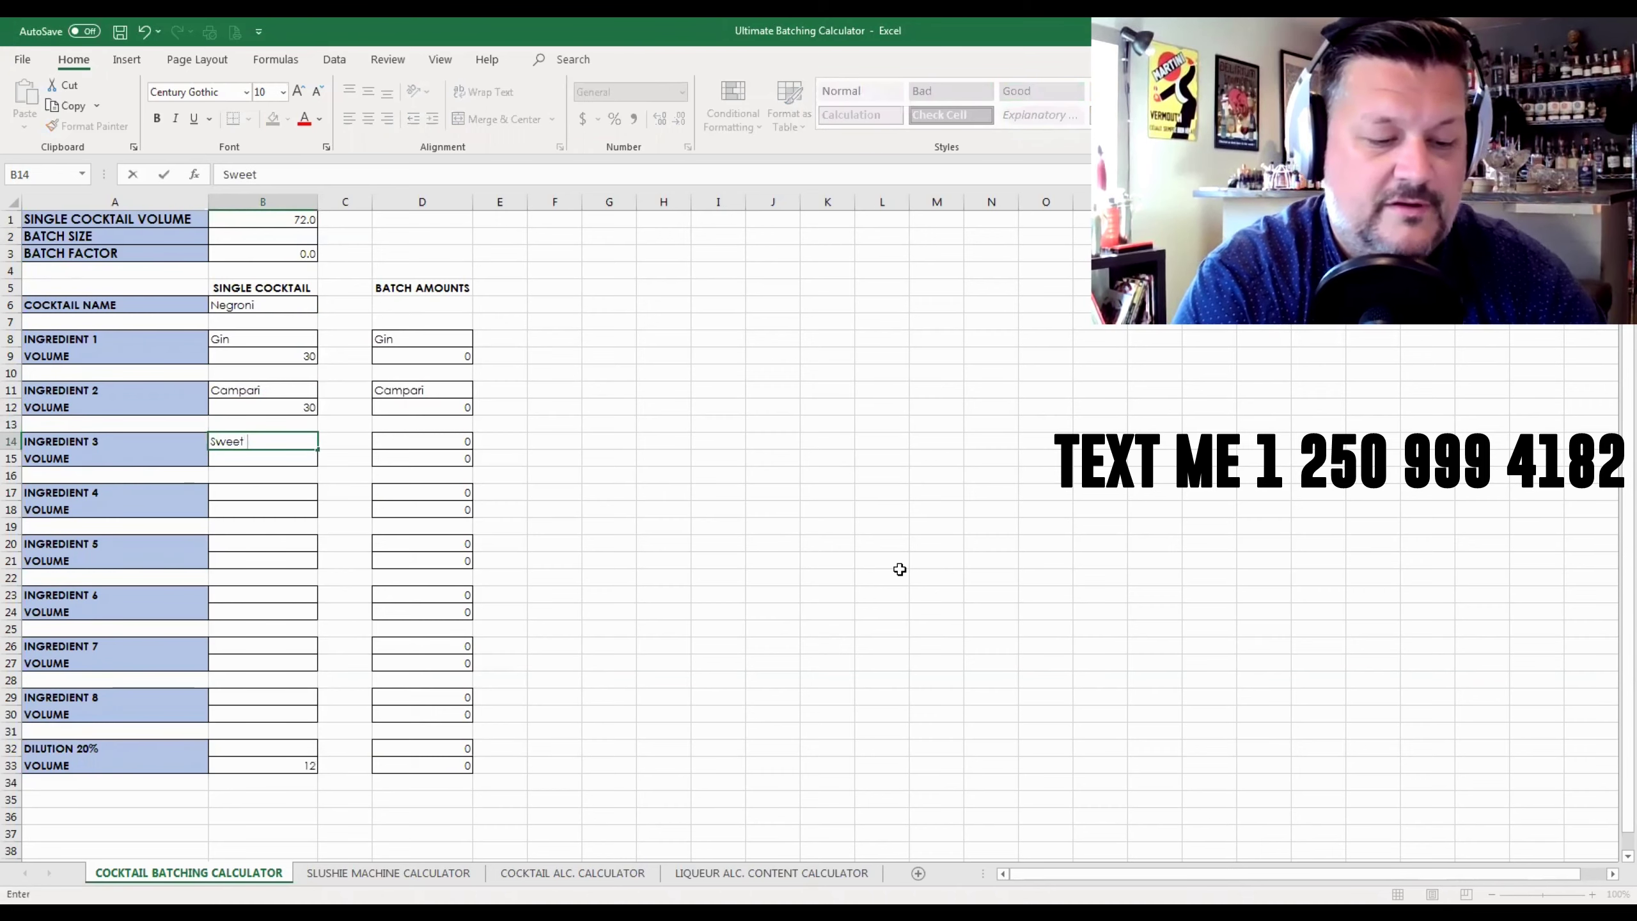
key(BackSpace)
key(BackSpace)
key(BackSpace)
key(BackSpace)
text(uth)
key(Return)
text(30)
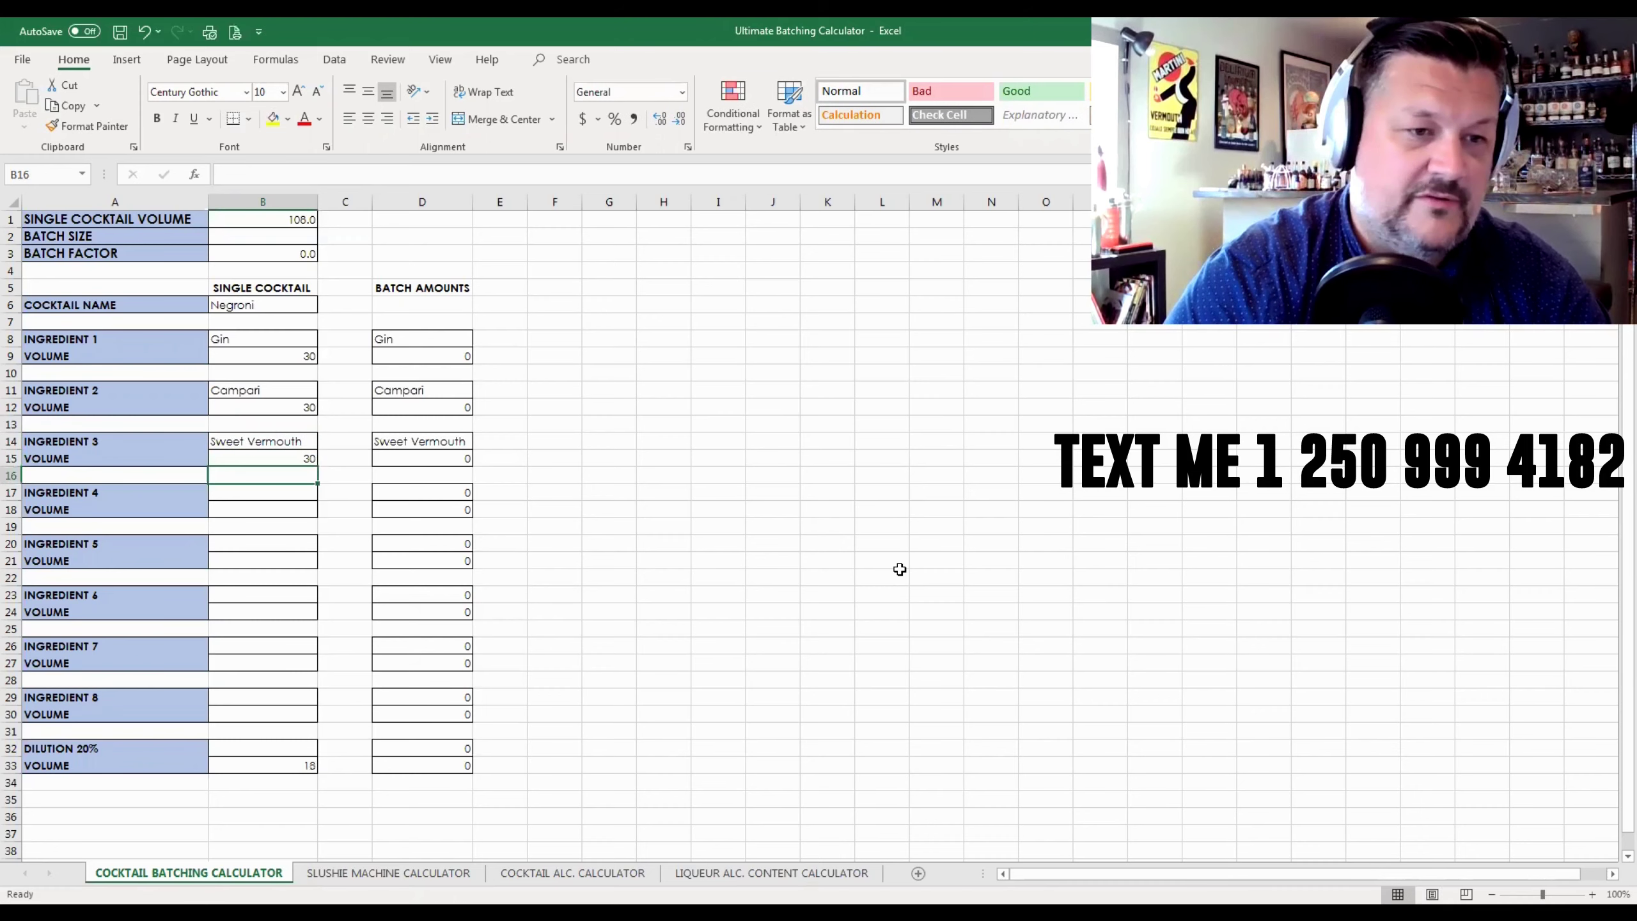
- Set the Negroni batch size to 10000 and inspect the formula behind the single cocktail's dilution volume
click(289, 233)
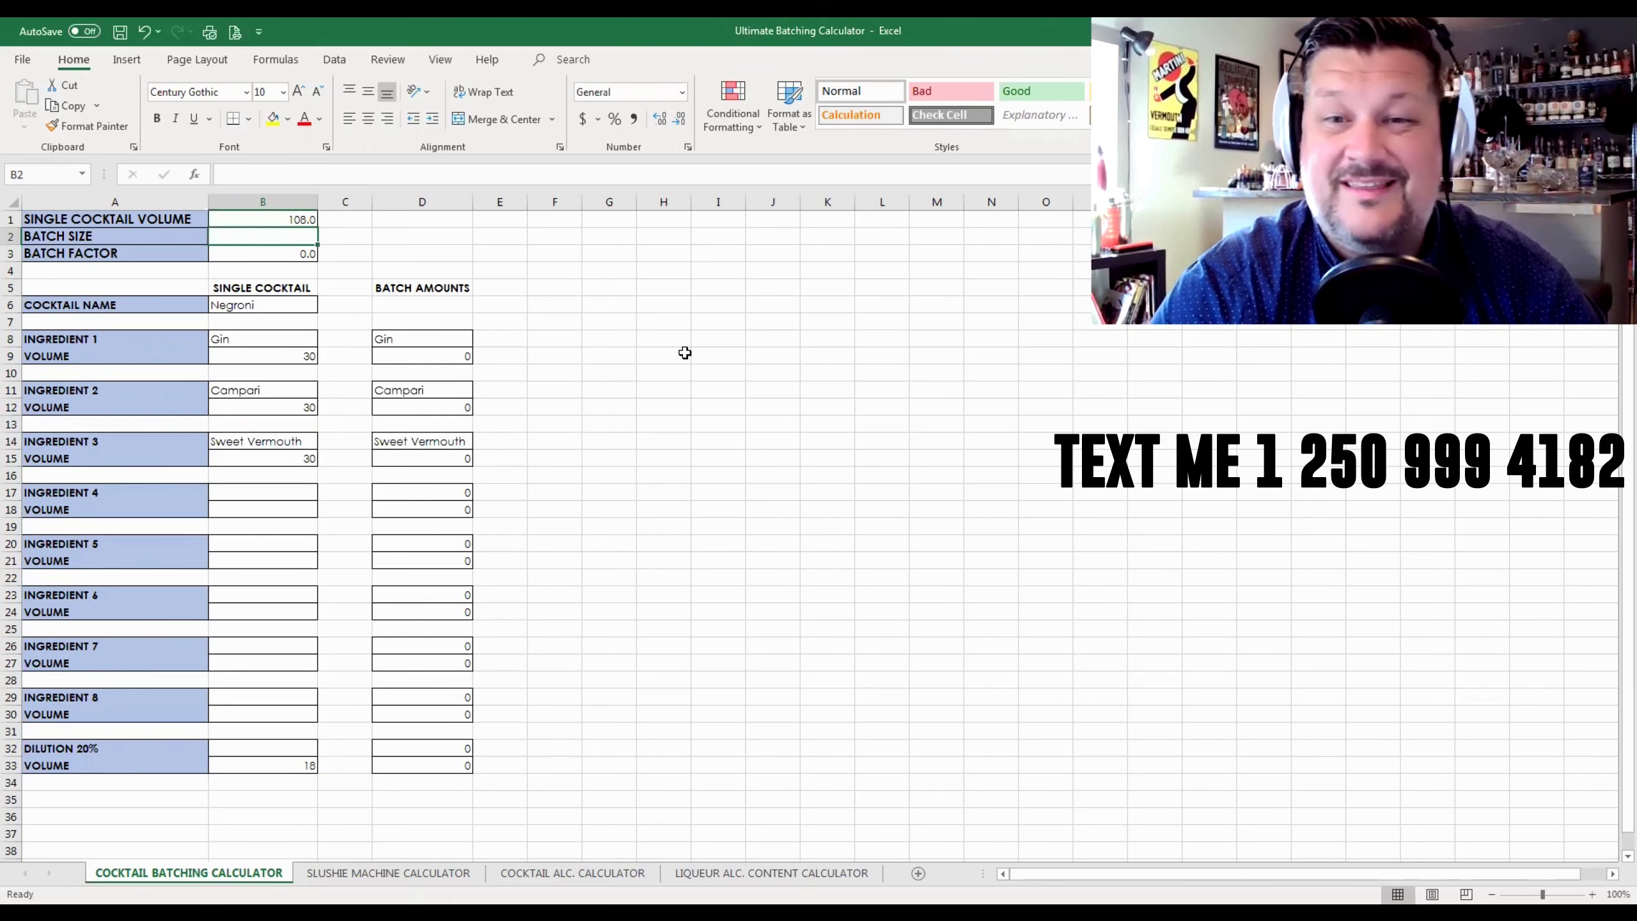
text(10000)
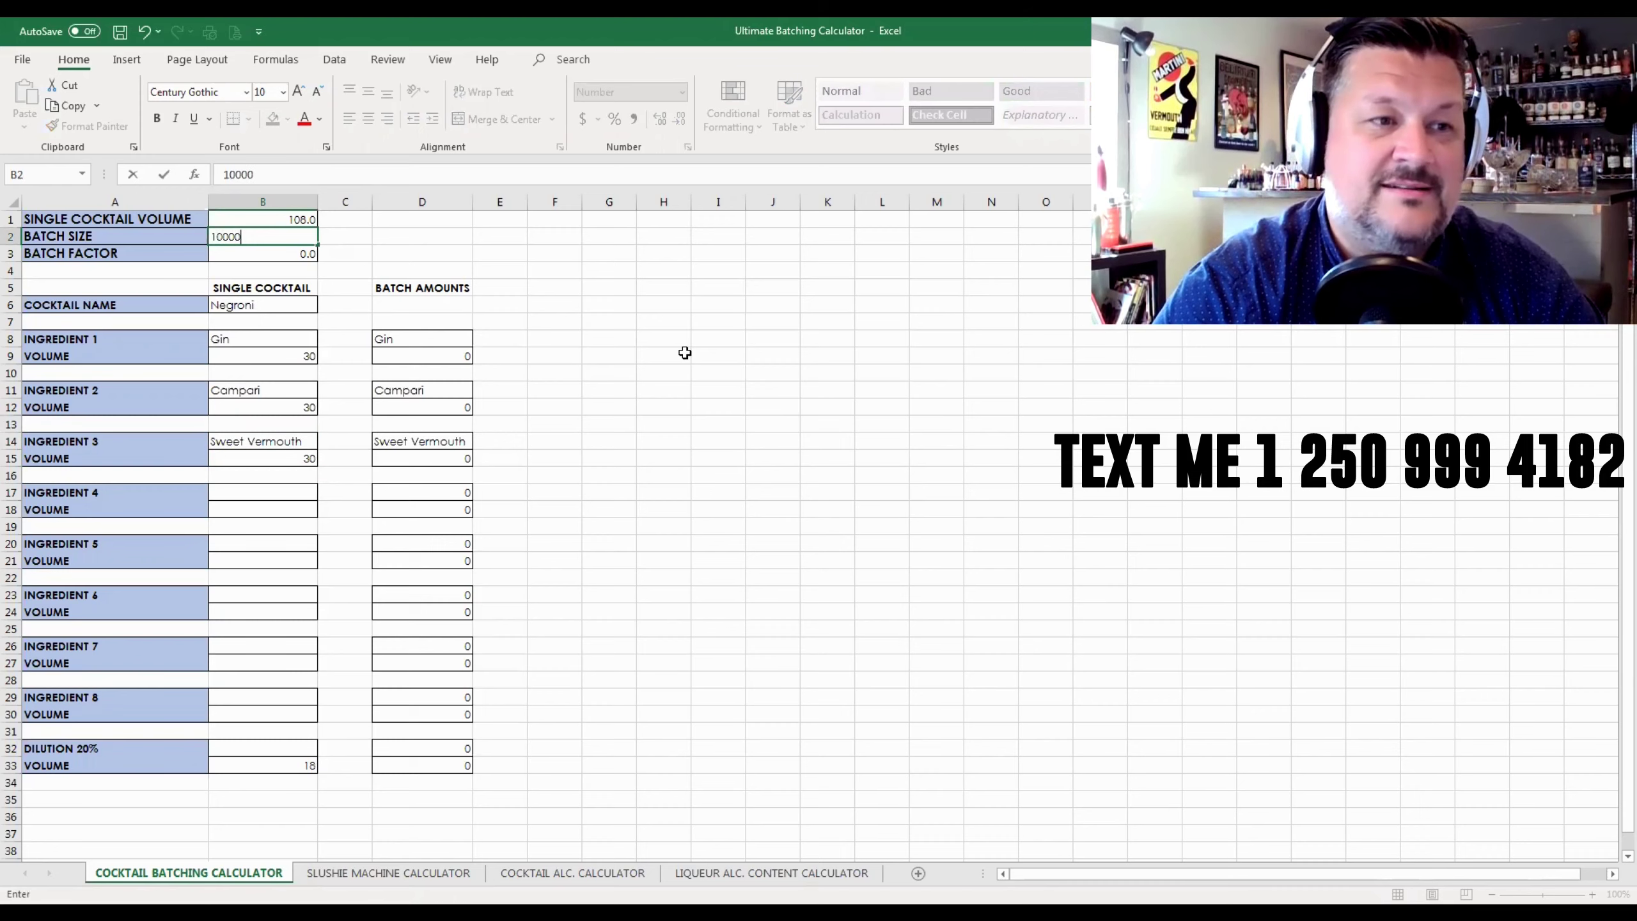
key(Return)
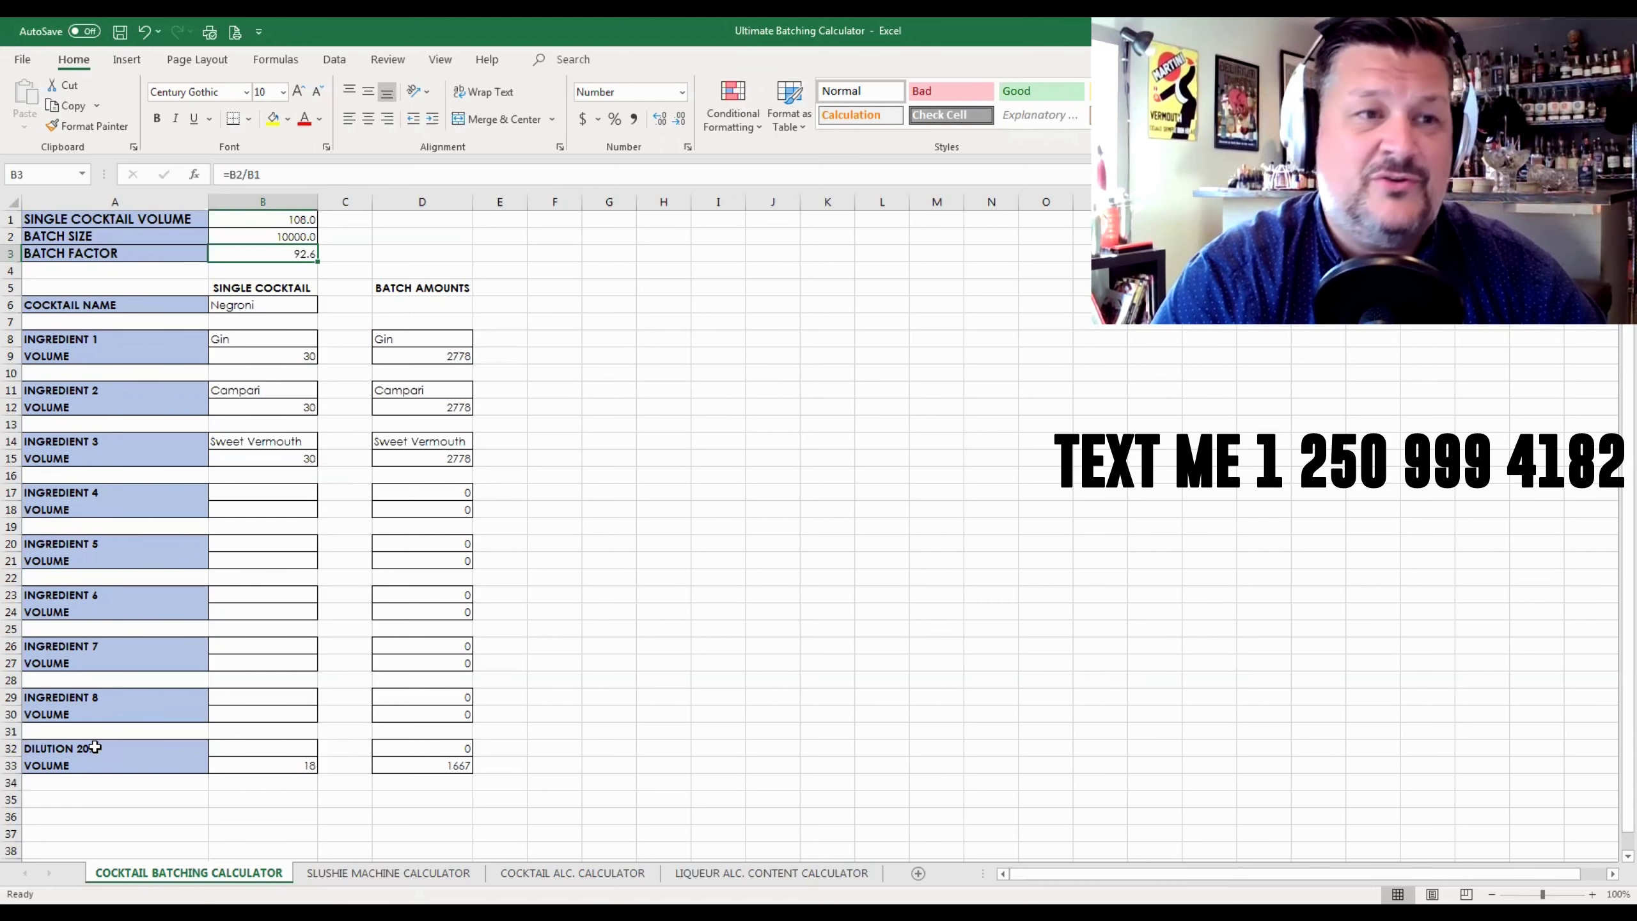
click(307, 763)
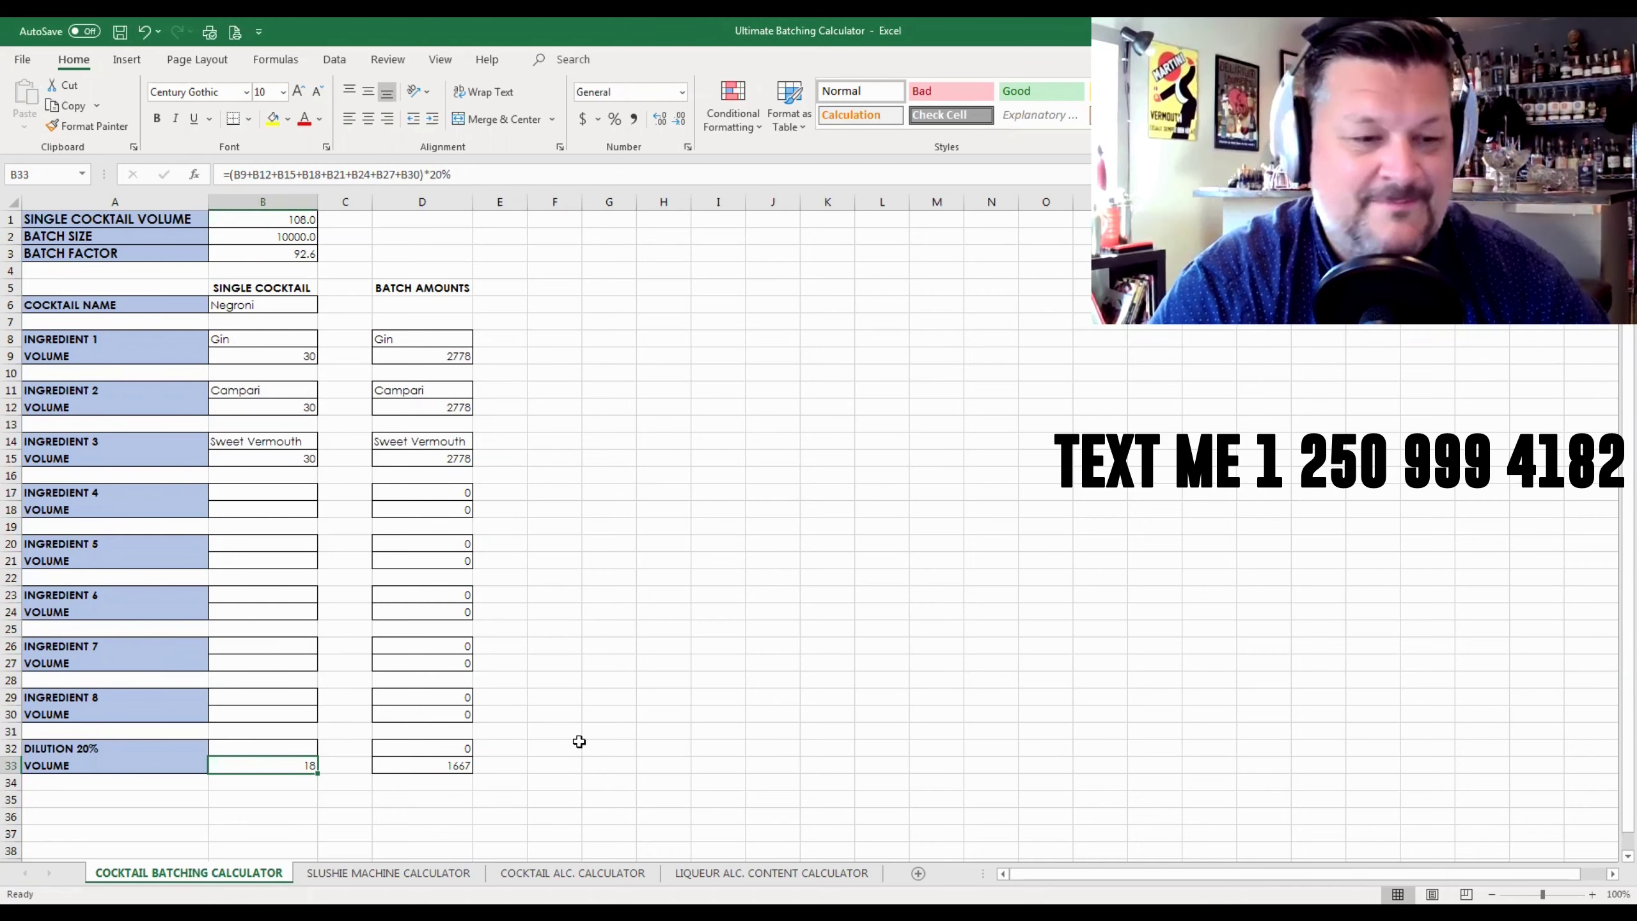
- Open the Slushie Machine Calculator sheet and set its batch size to 8000
click(386, 877)
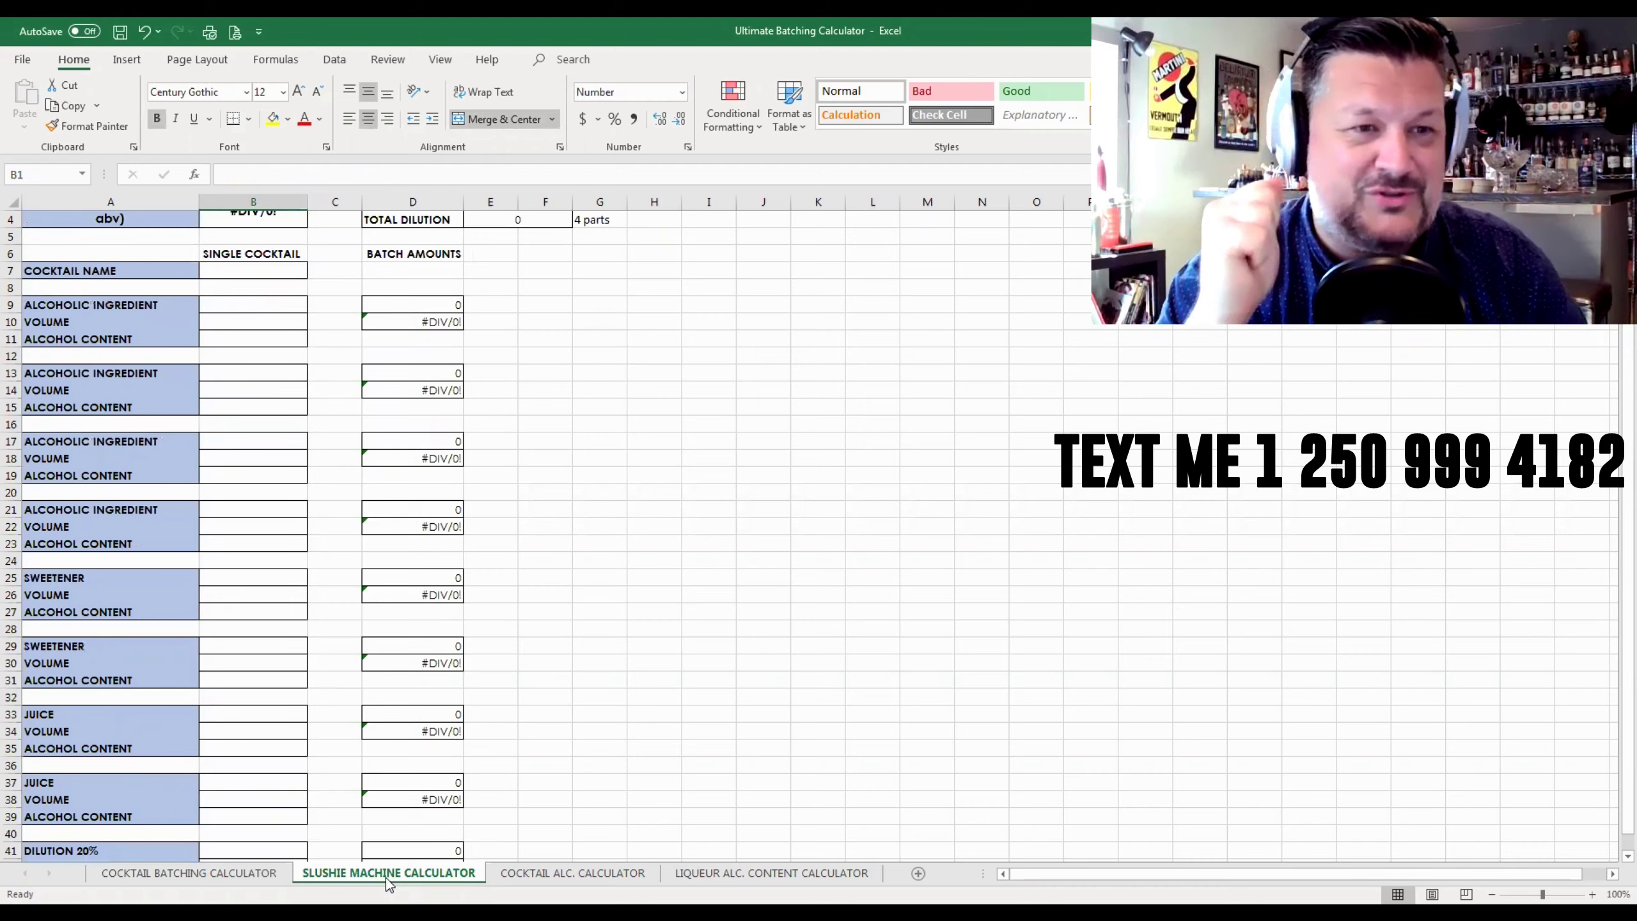
scroll(386, 878, up, 1)
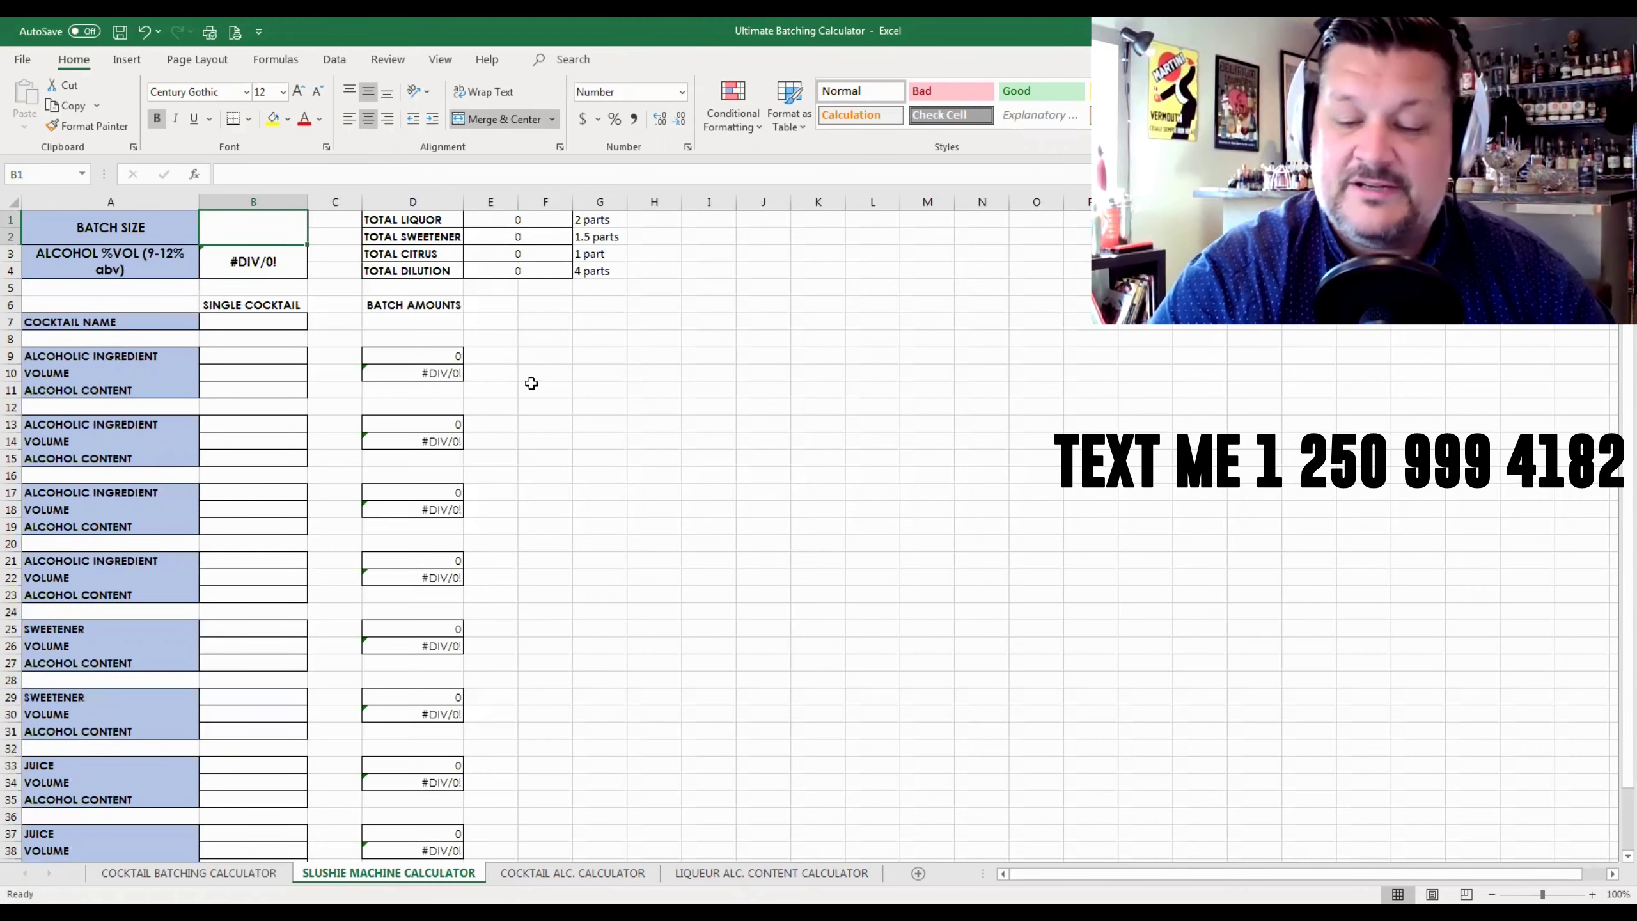
text(8000)
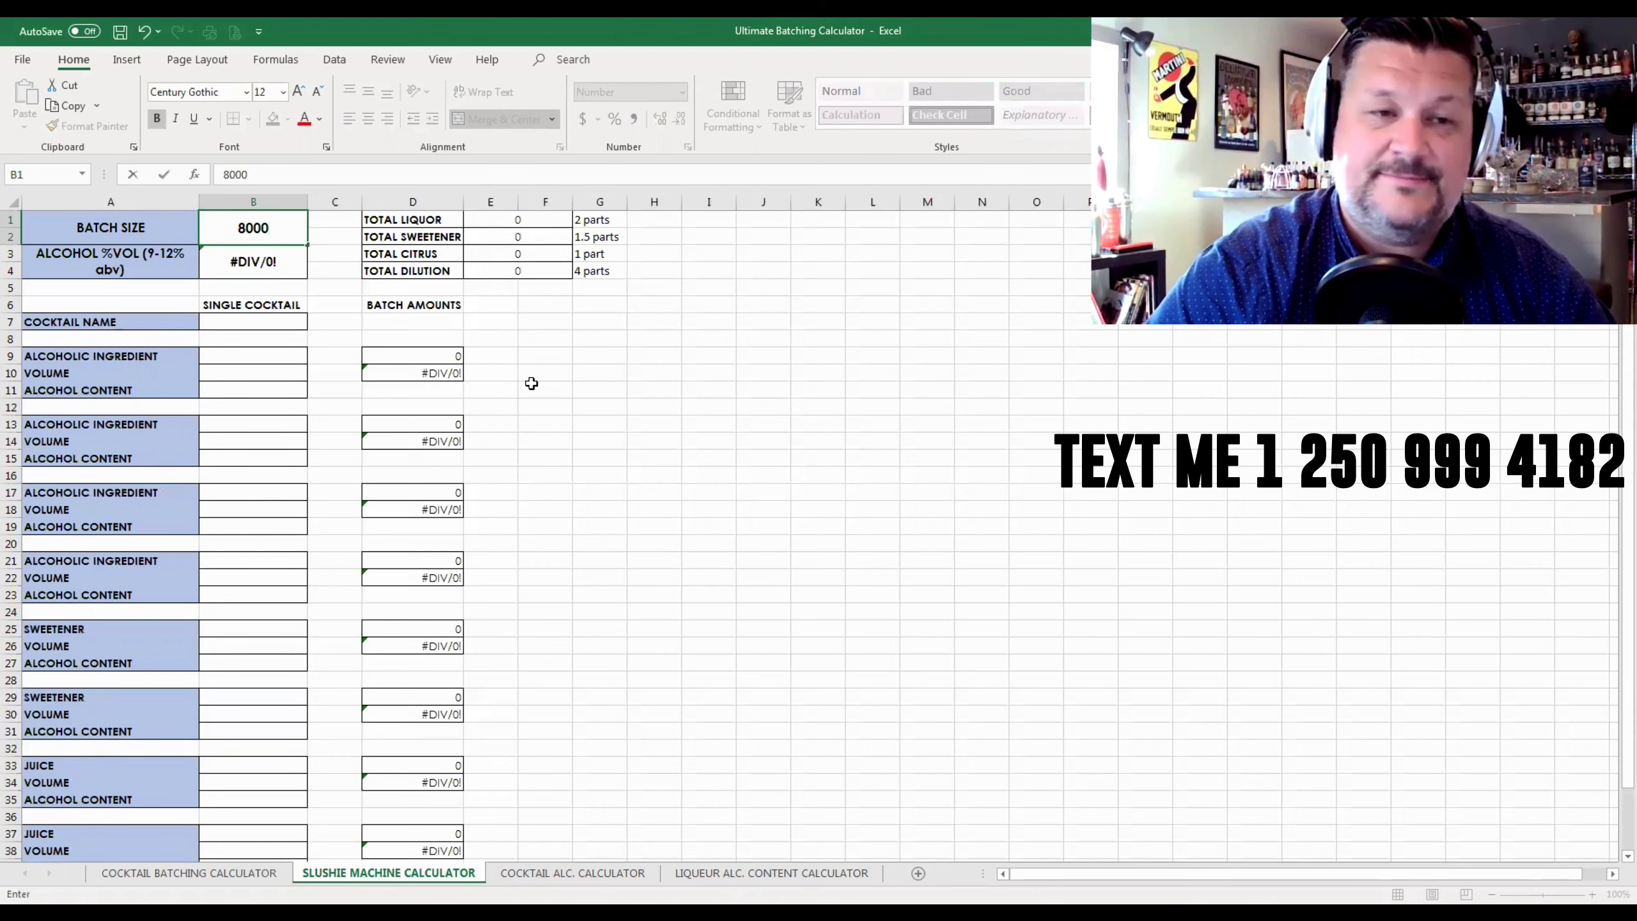
key(Return)
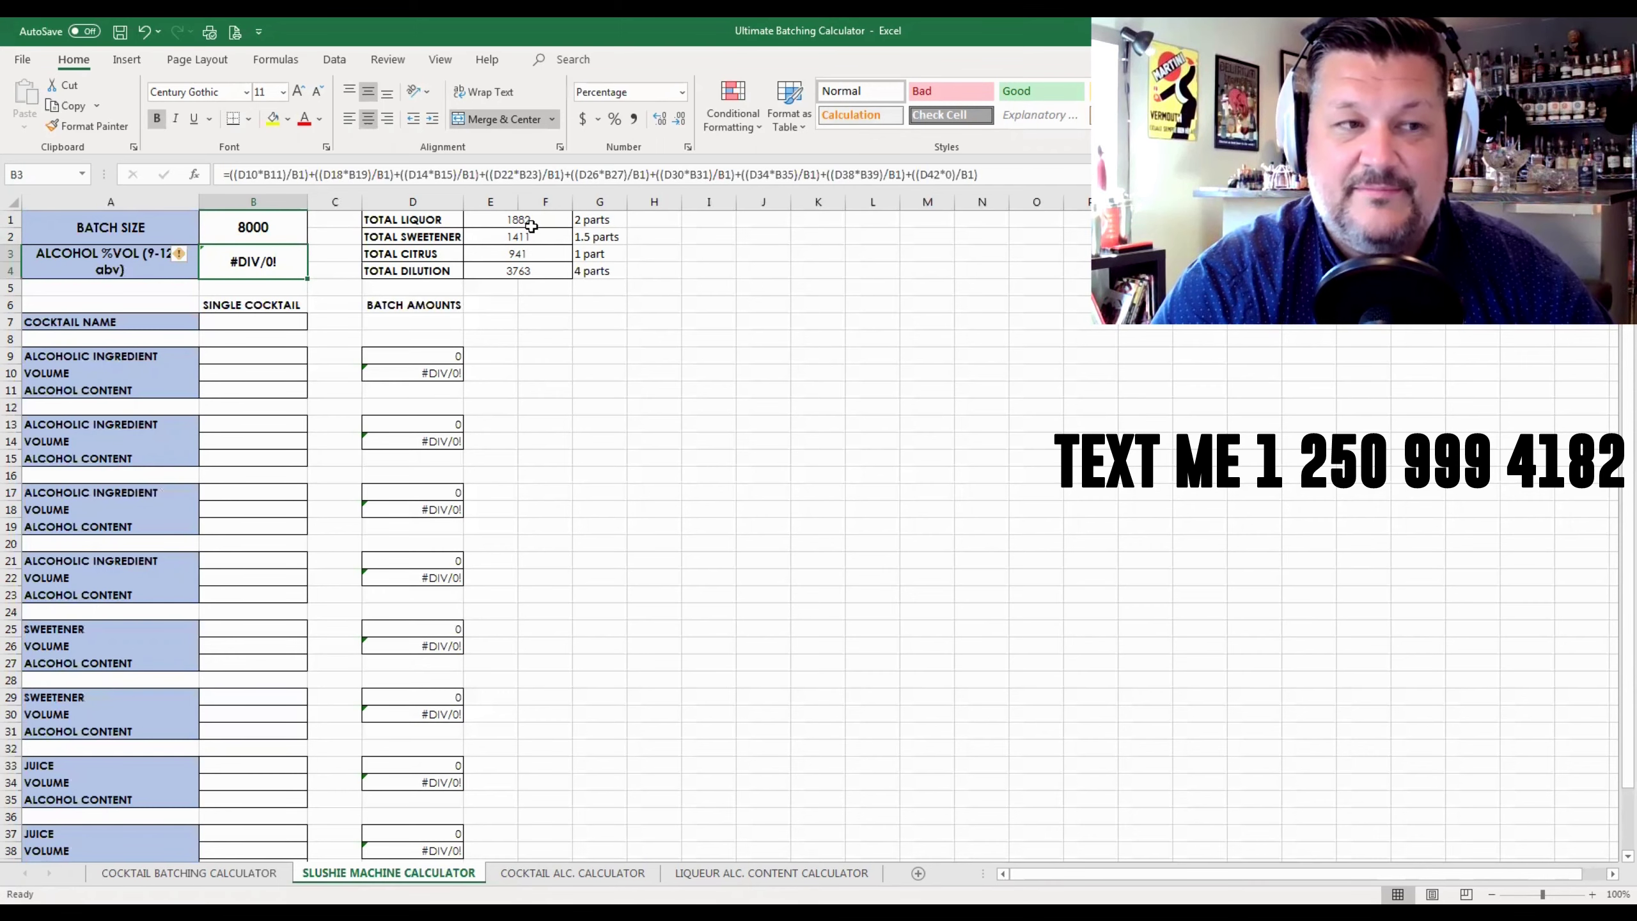
- Review the part ratios listed beside the liquor, sweetener, citrus and dilution totals
click(611, 223)
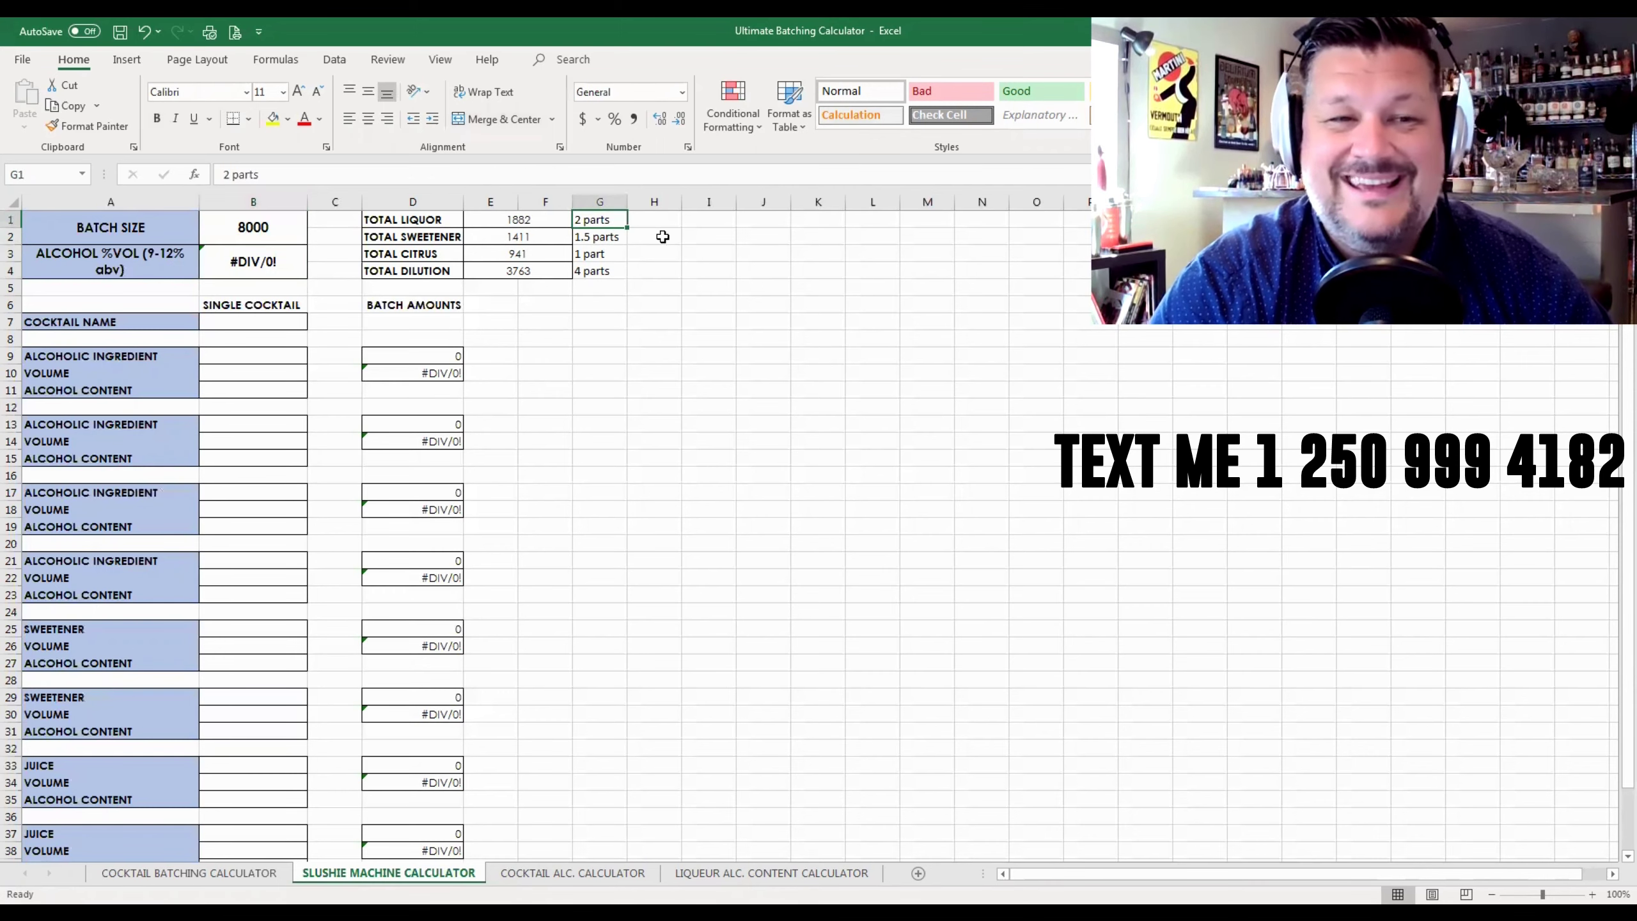
click(612, 240)
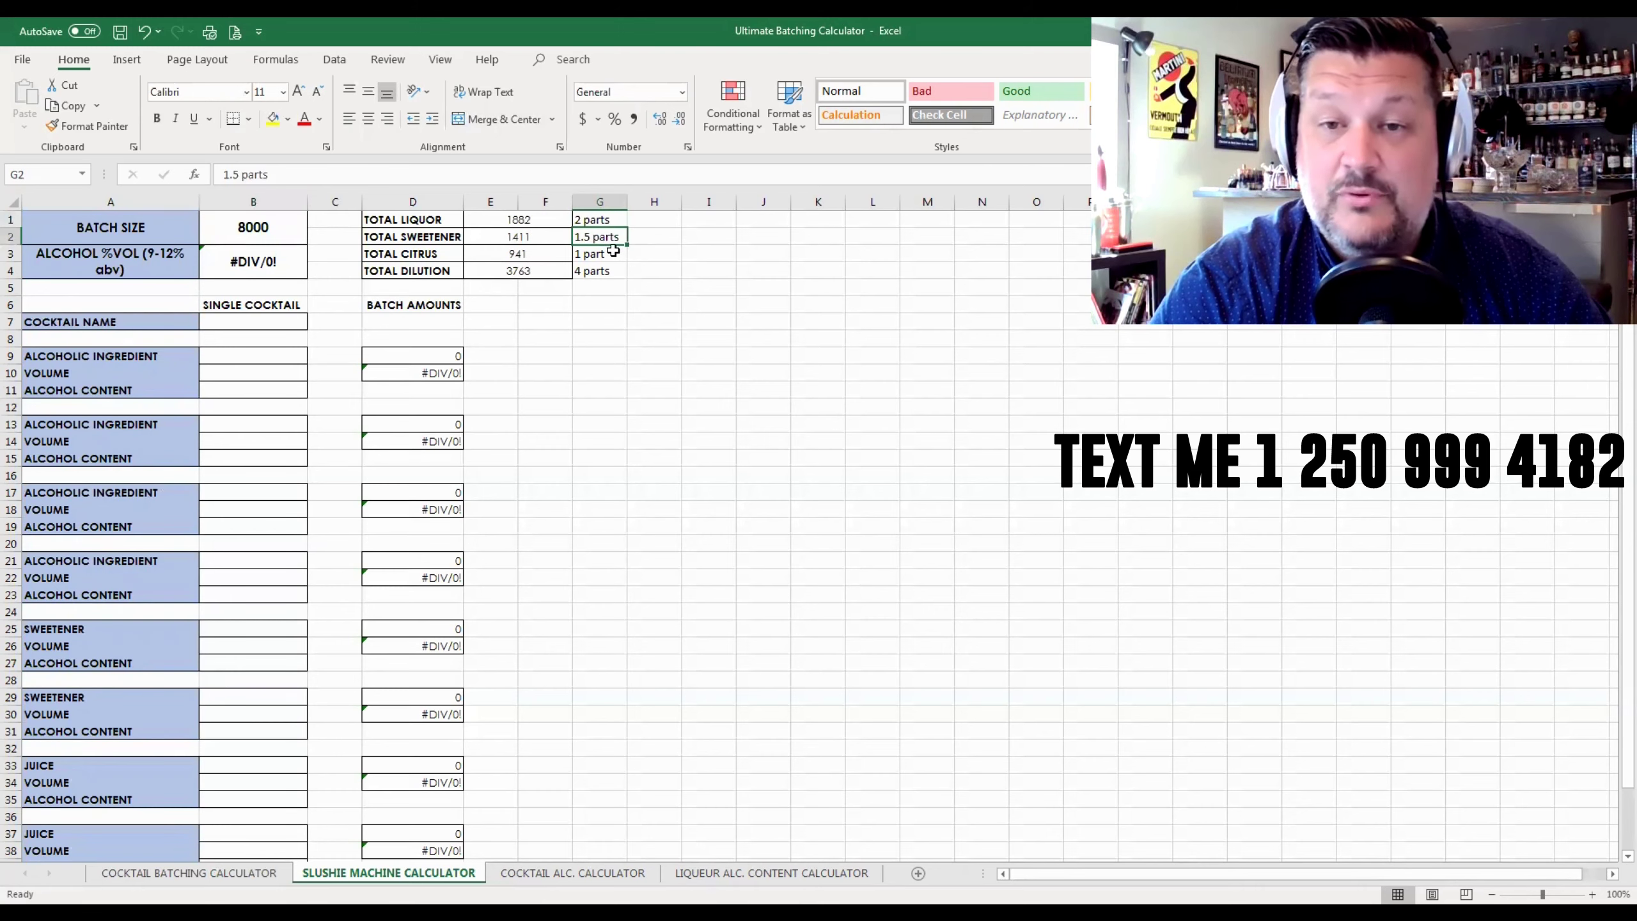
click(605, 257)
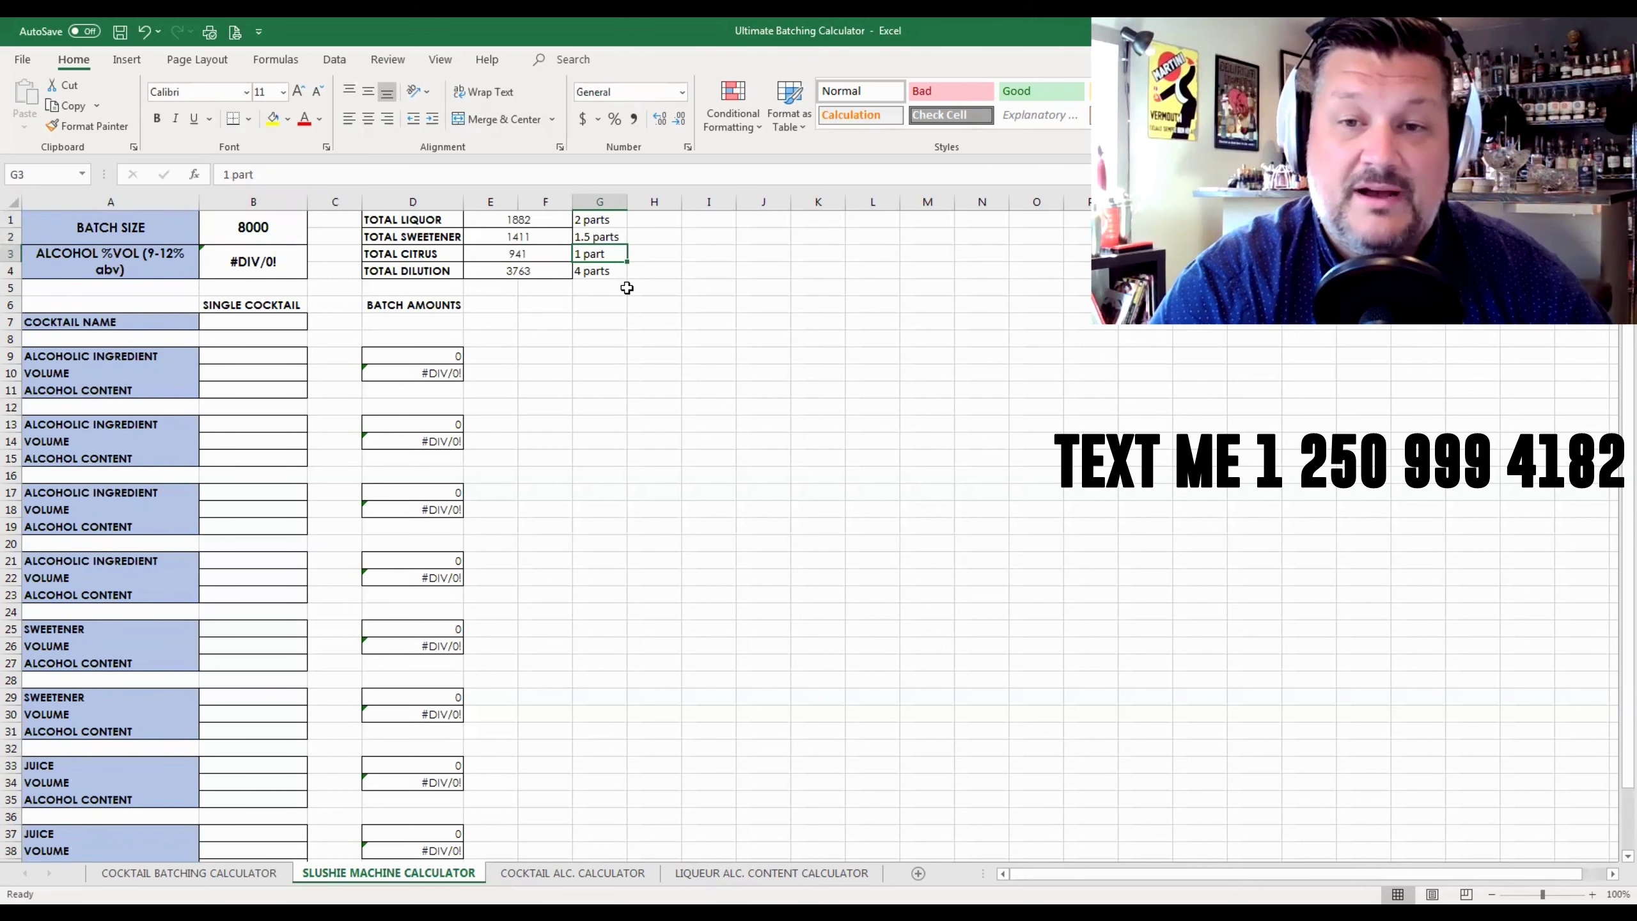
click(608, 271)
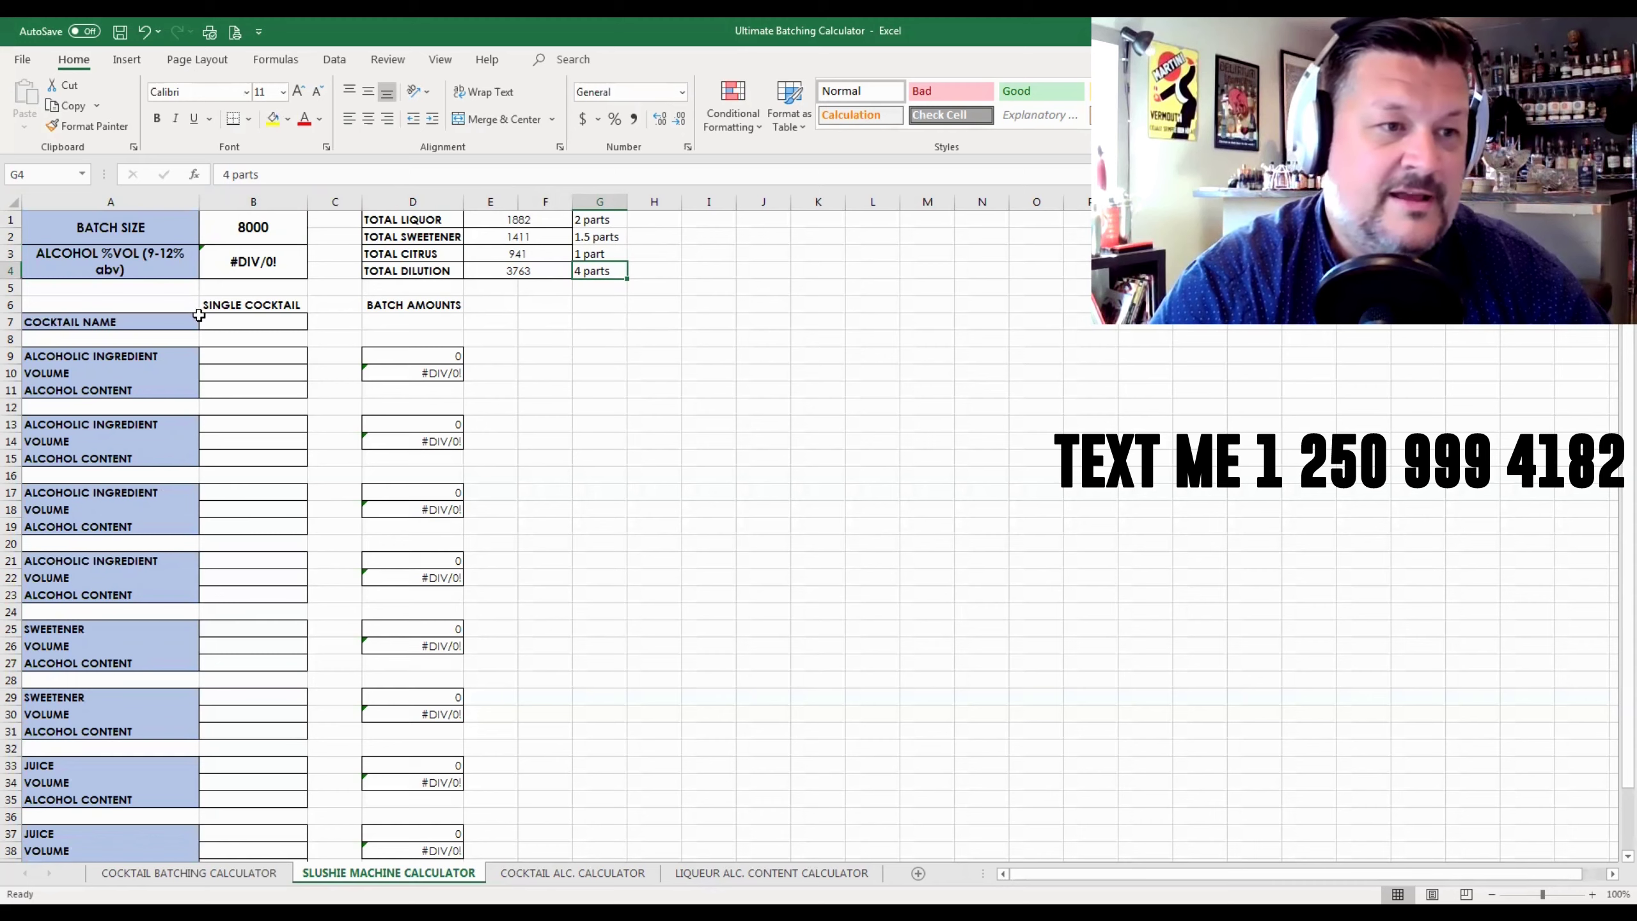
- Enter Mai Tai as the cocktail name on the slushie sheet
click(222, 325)
text(Mai)
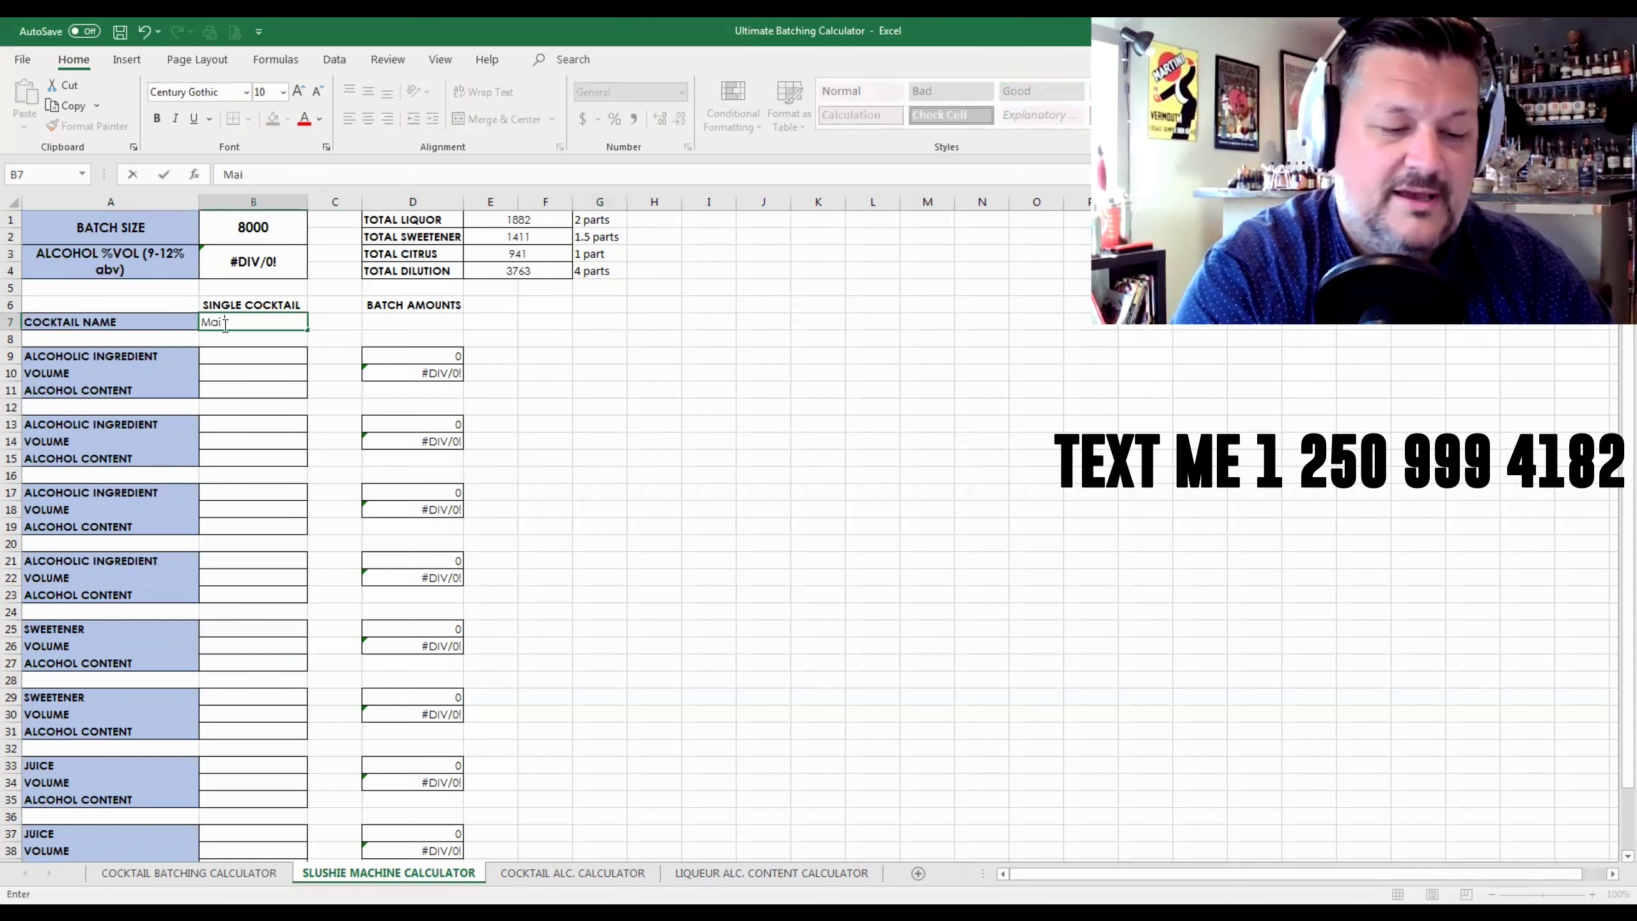
text( Tai)
key(Return)
- Fill in the first alcoholic ingredient as Rum with a volume of 60
key(Return)
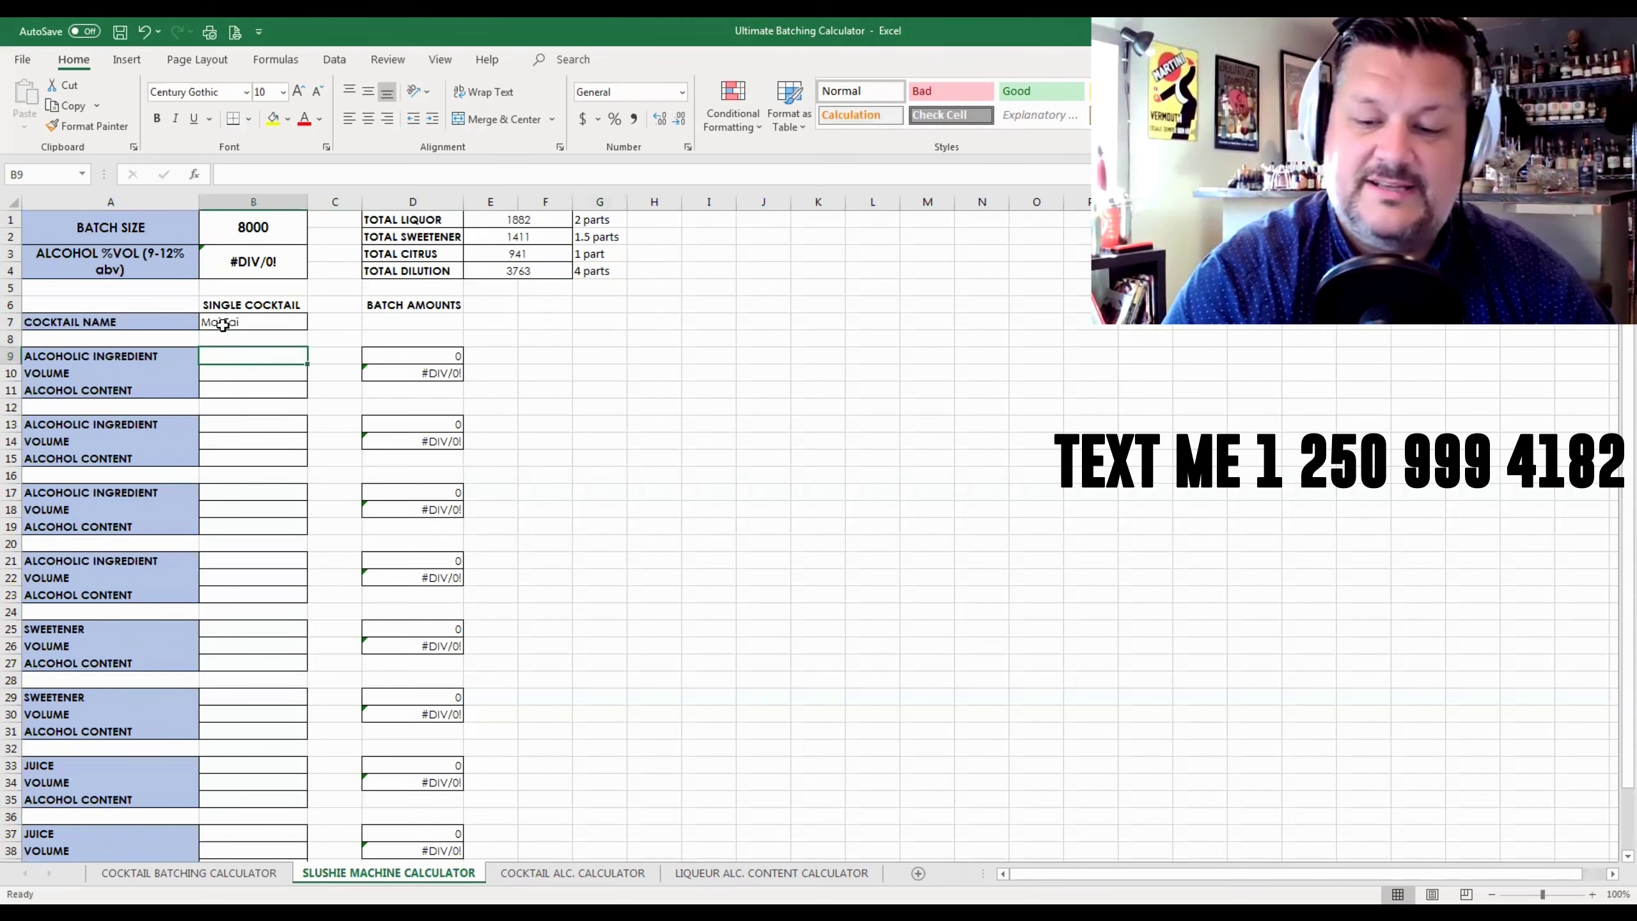
text(60)
text(R)
text(um)
key(Return)
text(60)
key(Return)
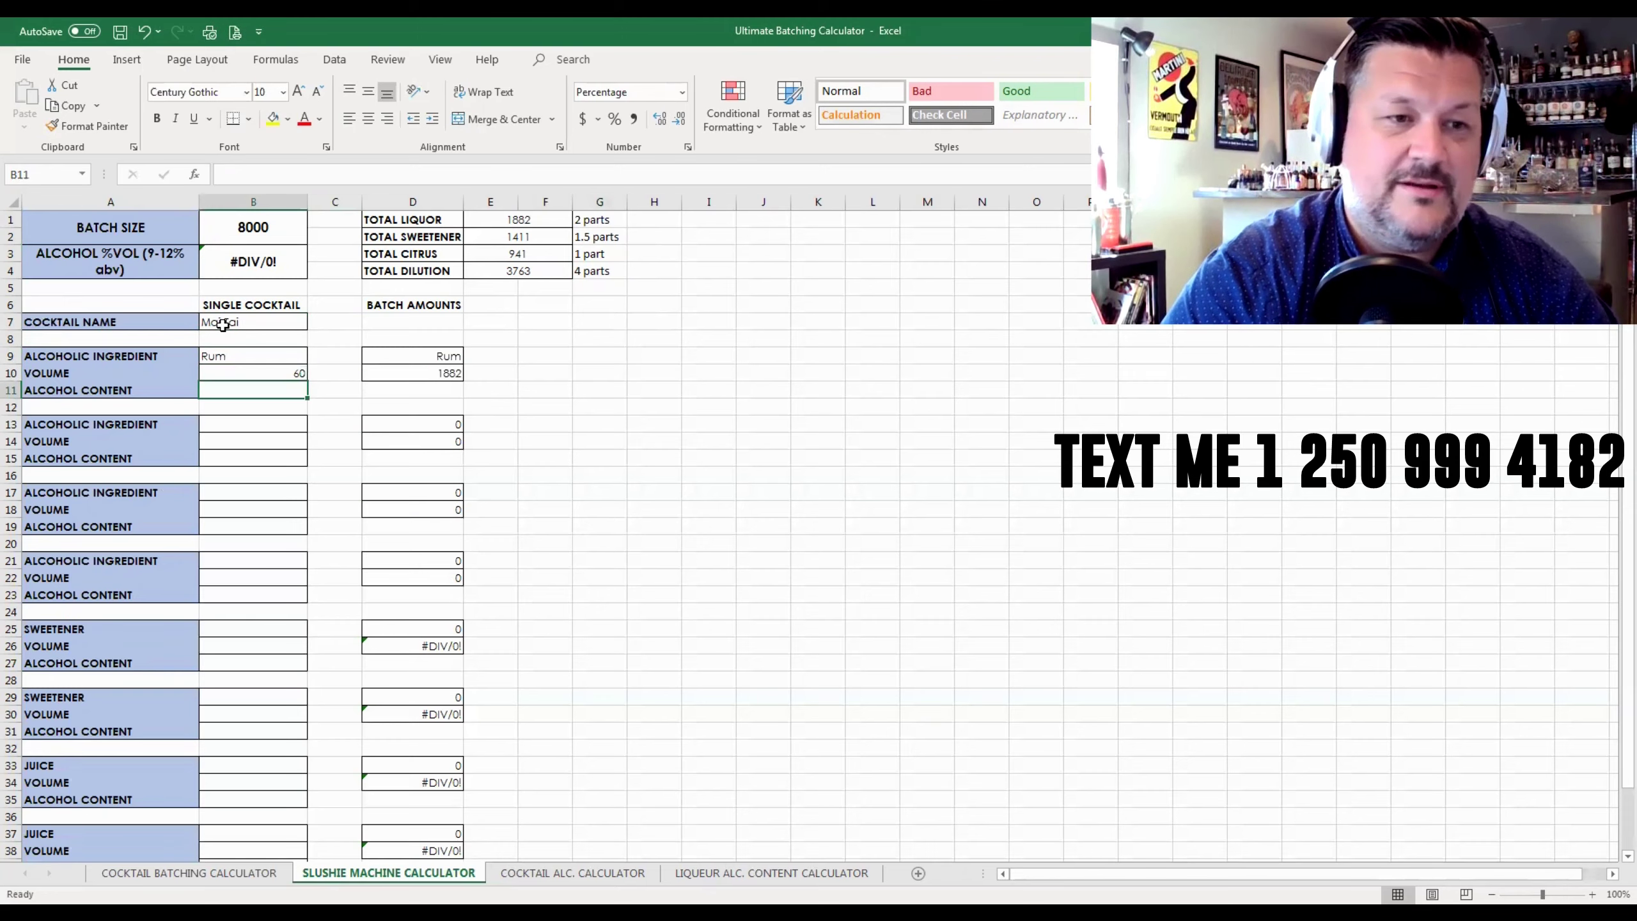
- Fill in the second alcoholic ingredient as Curacao with a volume of 15
key(Return)
key(Return)
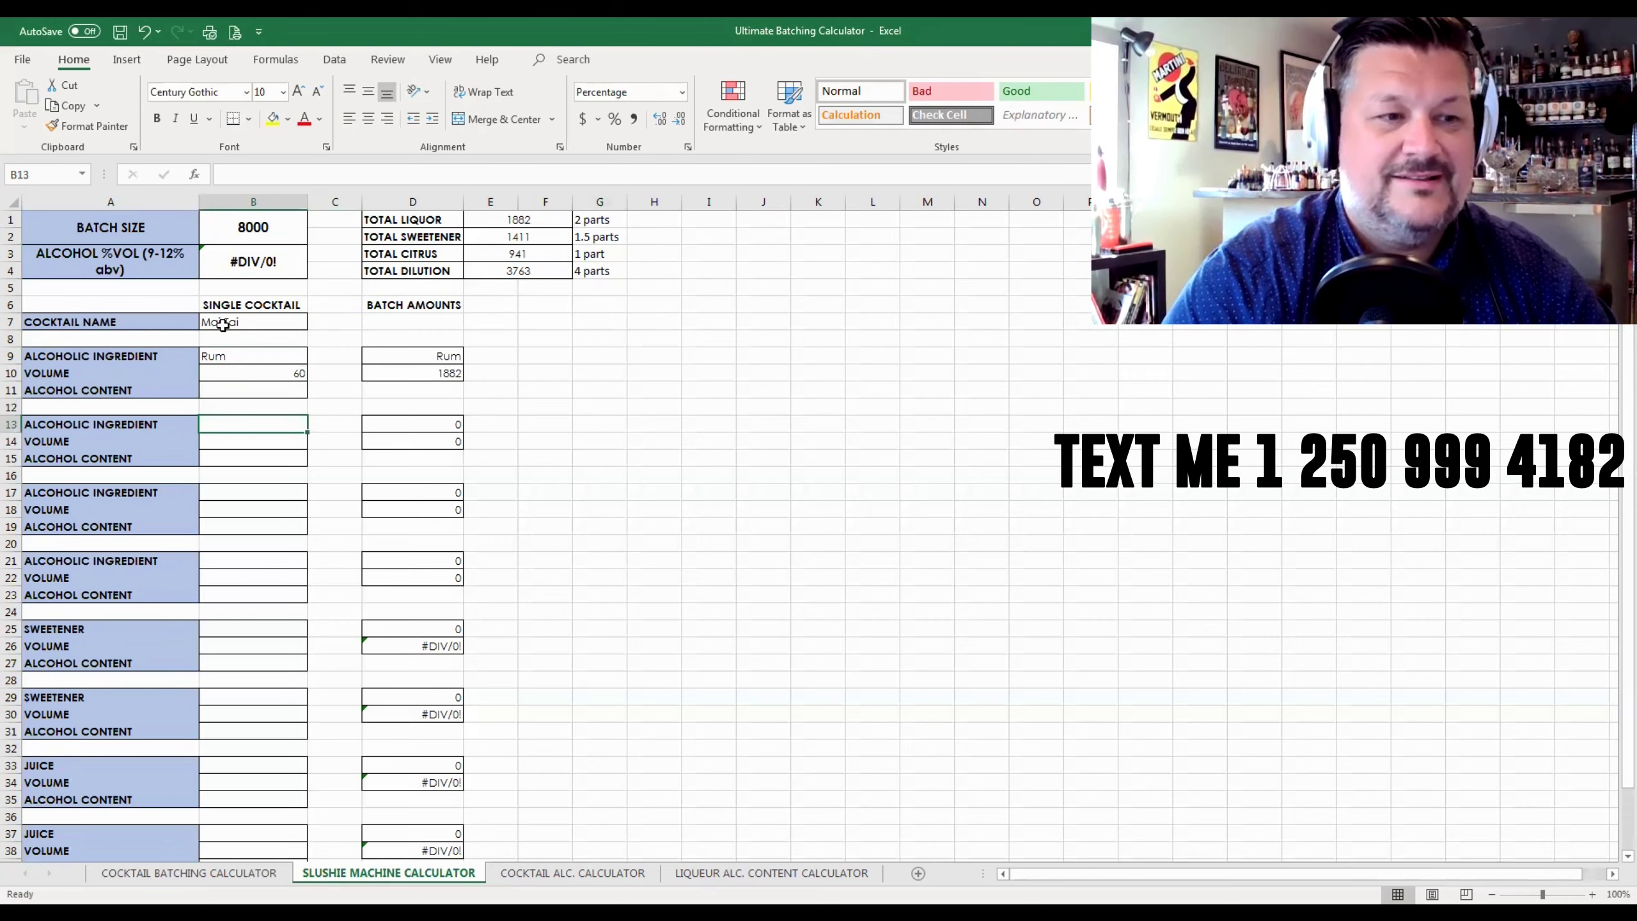
text(Curacao)
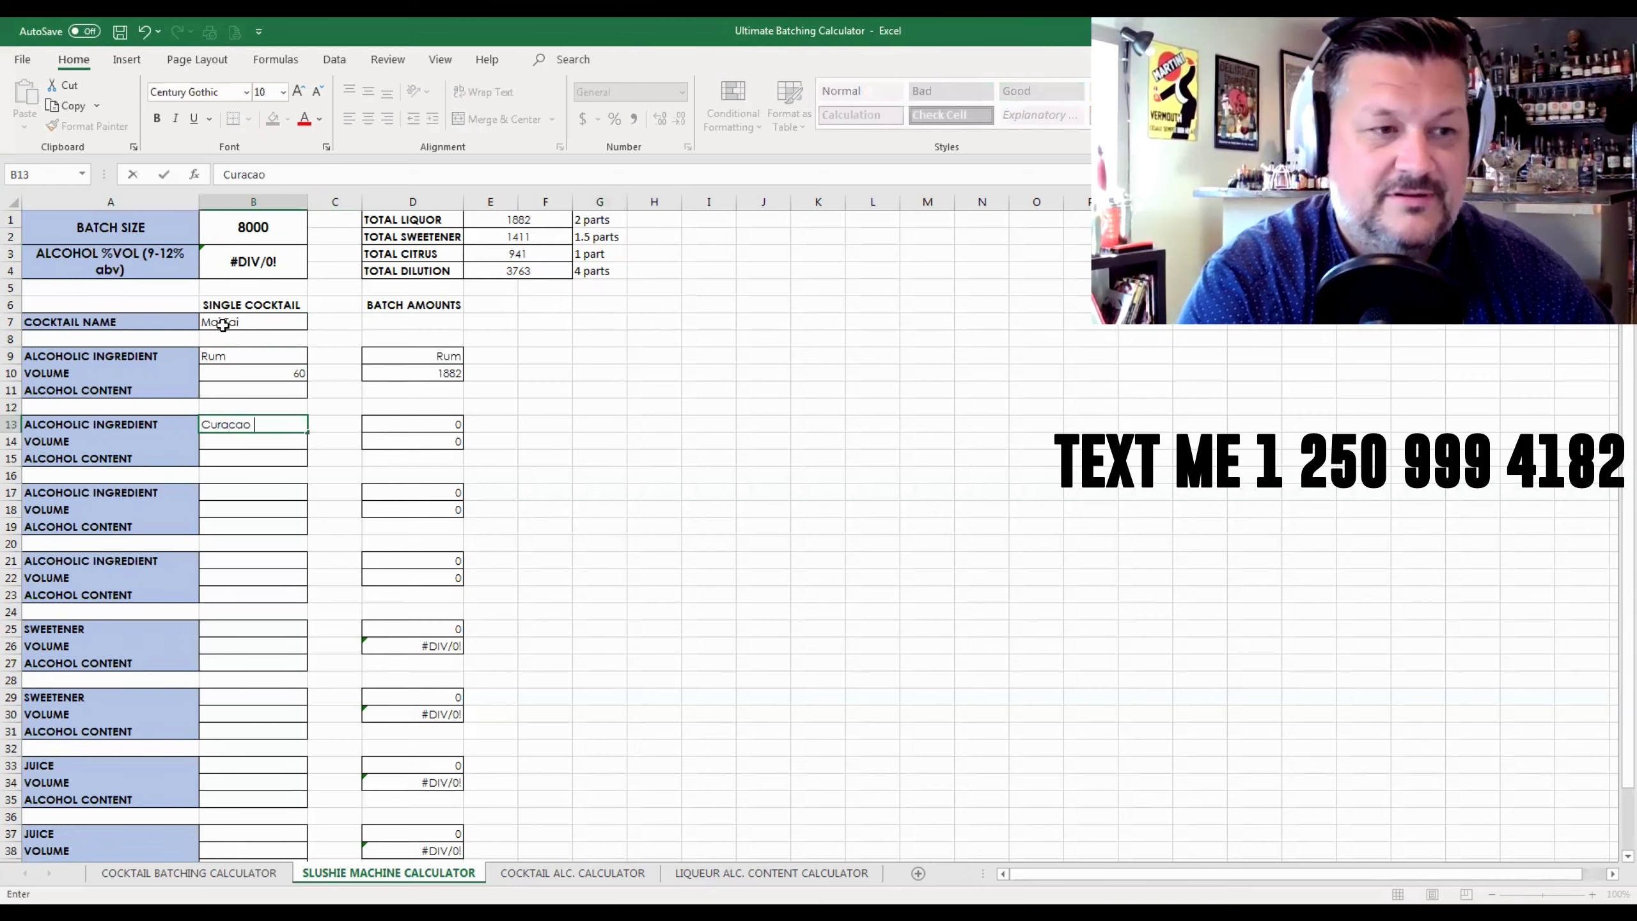
key(Return)
text(15)
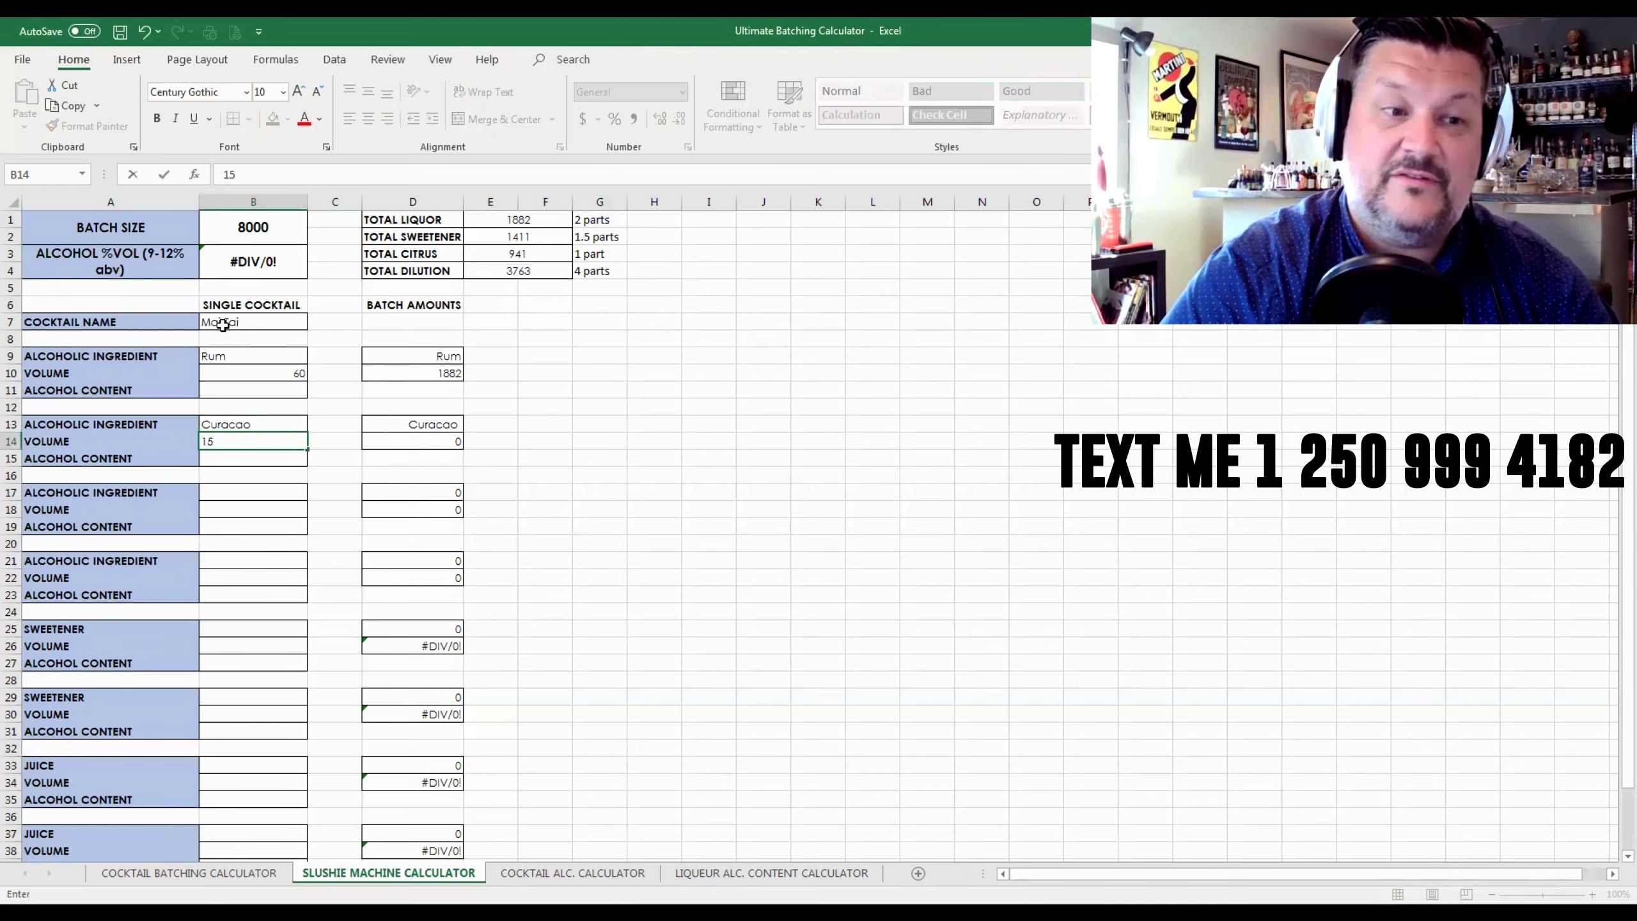
key(Return)
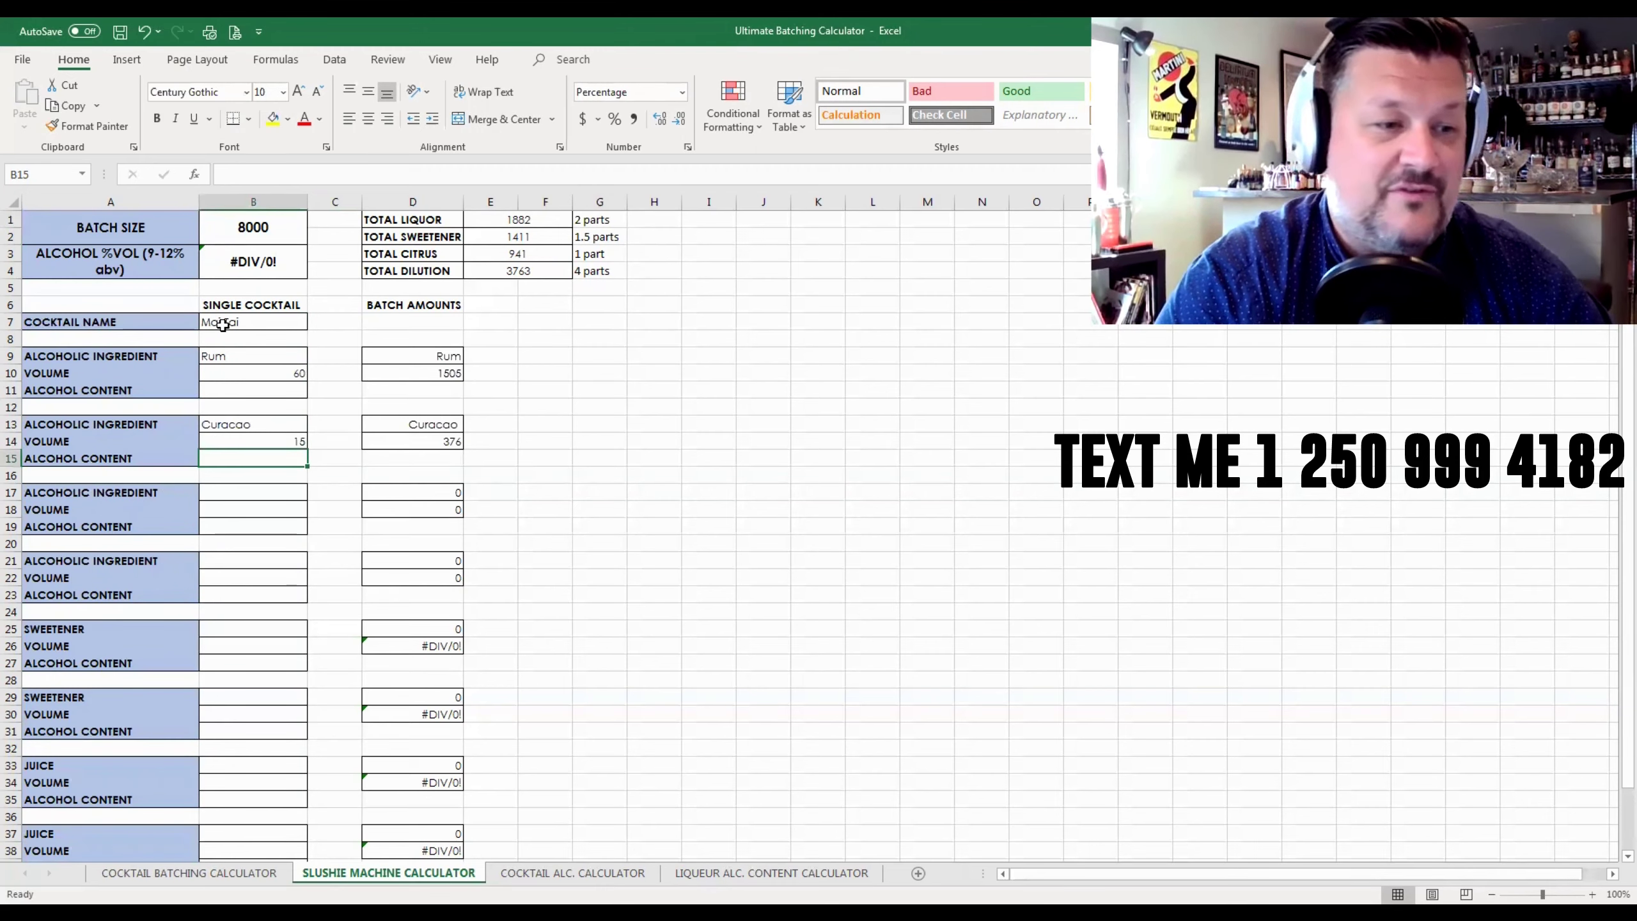
- Fill in the first sweetener as Orgeat with a volume of 15
key(Down)
key(Down)
key(Down)
key(Down)
key(Down)
key(Down)
key(Down)
key(Down)
key(Down)
key(Down)
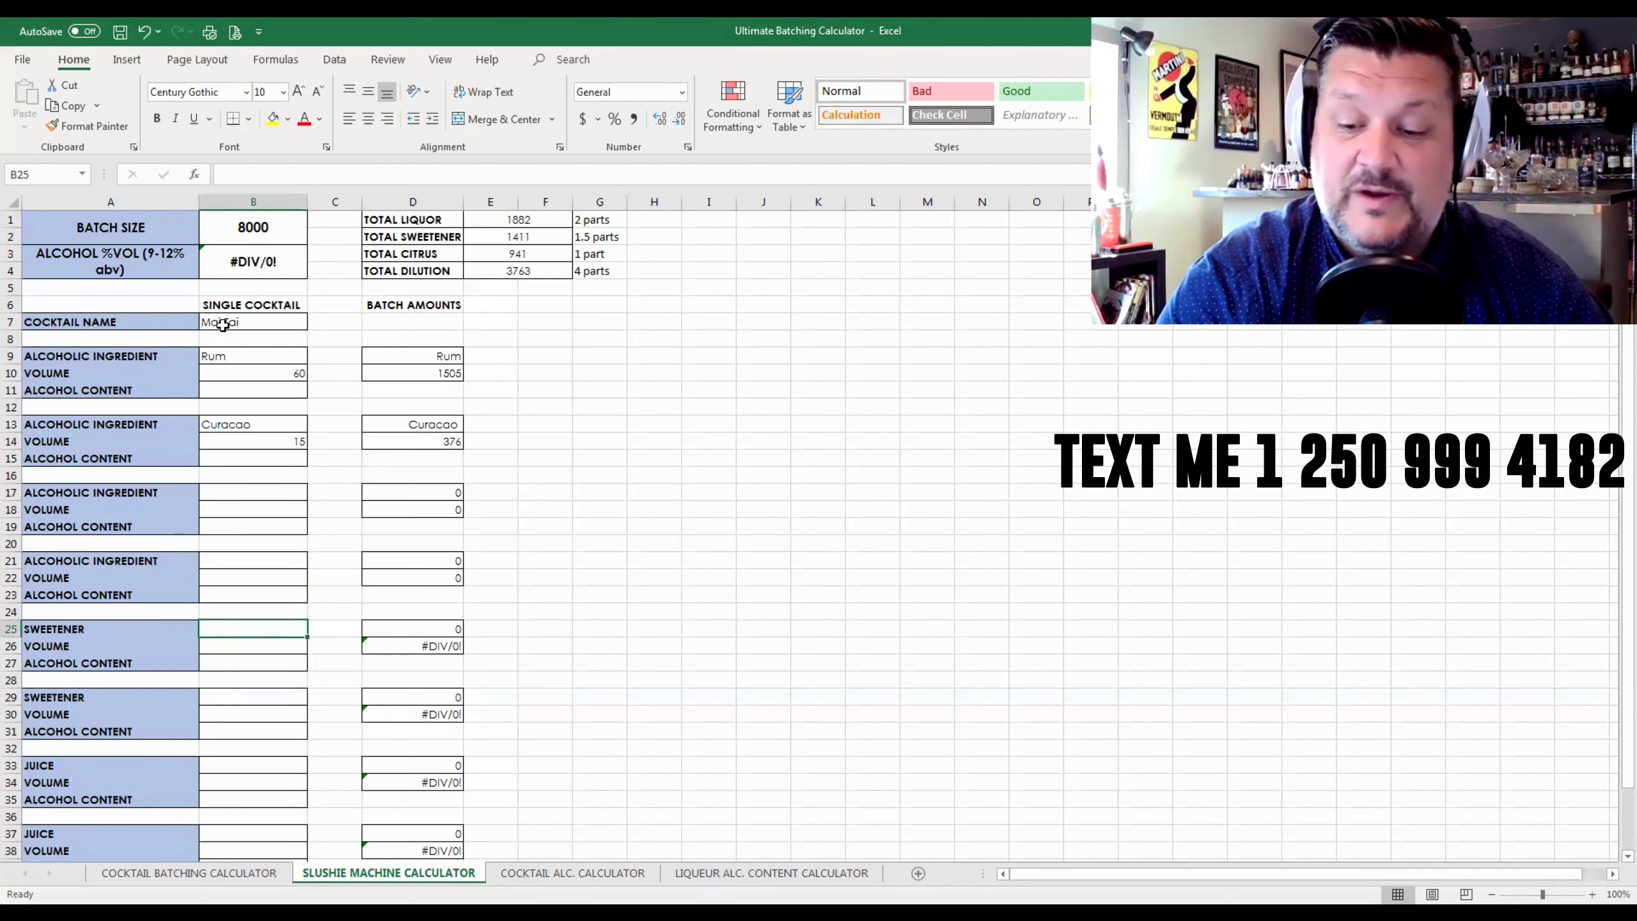
text(Orgeat)
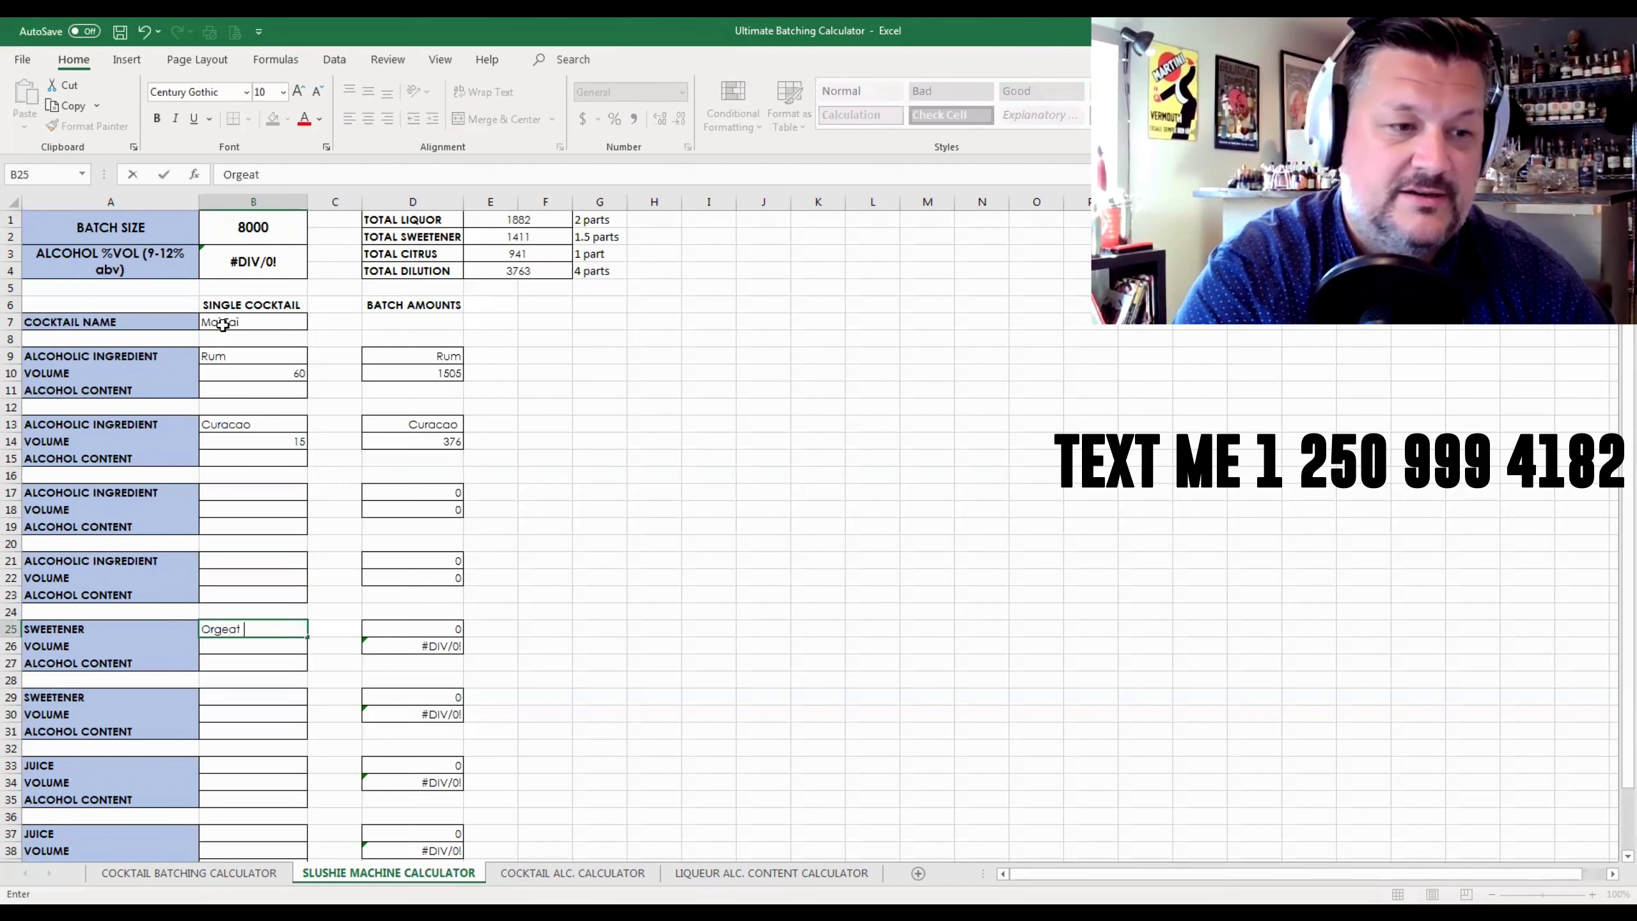
key(Return)
text(15)
key(Return)
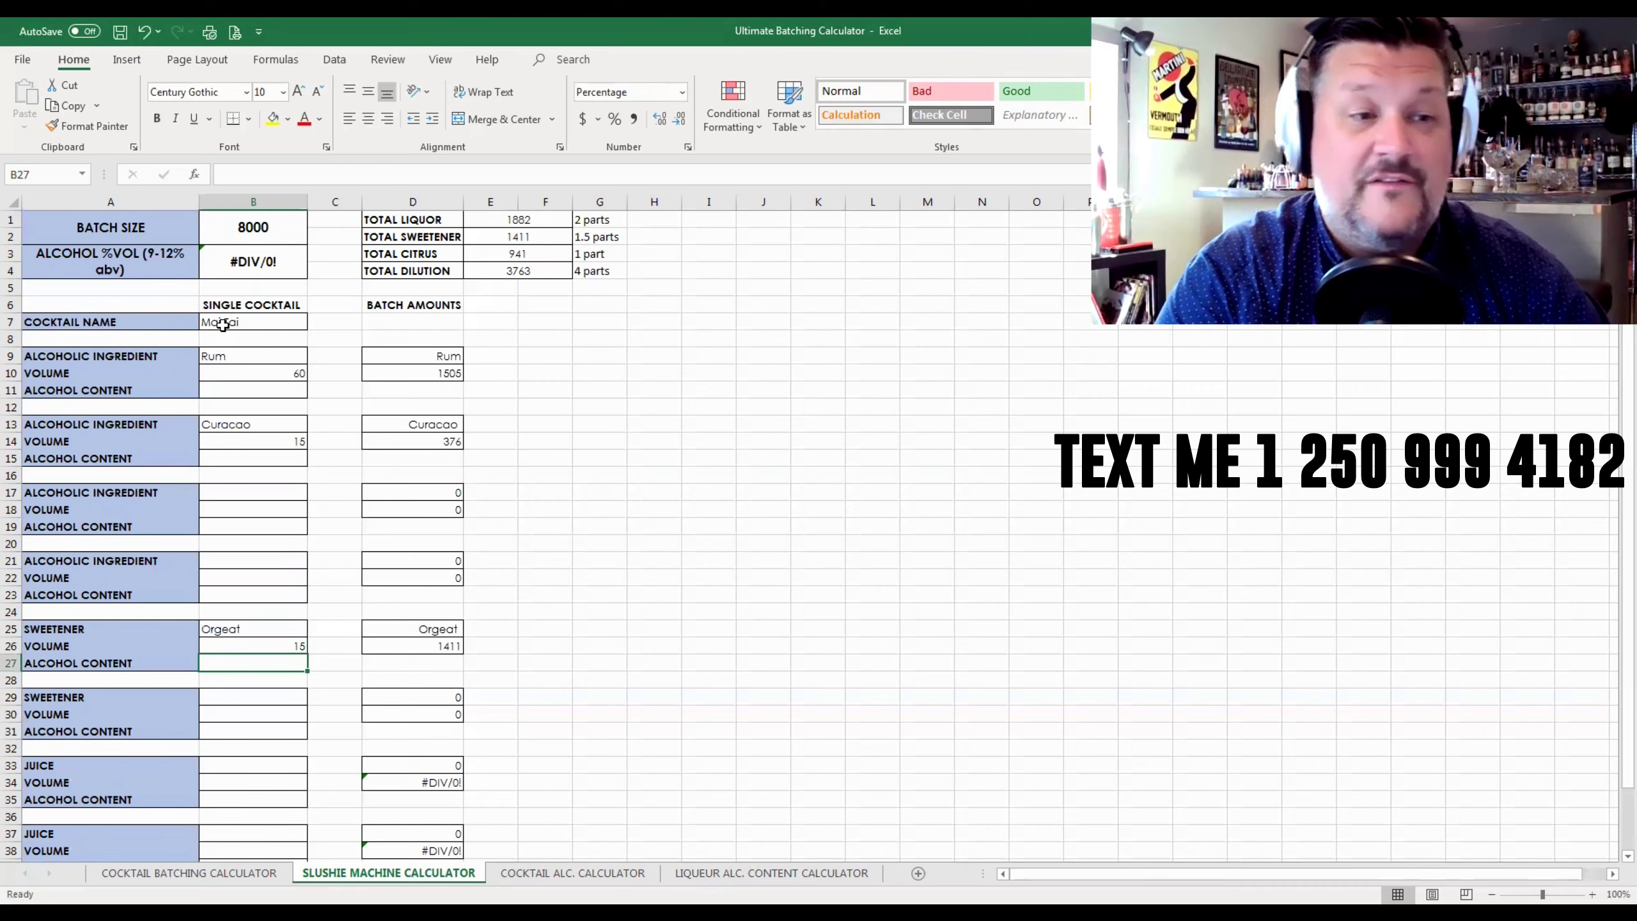
- Go back to the Rum entry and set its alcohol content to 40%
key(Down)
key(Up)
key(Up)
key(Up)
key(Up)
key(Up)
key(Up)
key(Up)
key(Up)
key(Up)
key(Up)
key(Up)
key(Up)
key(Up)
key(Up)
key(Up)
key(Up)
key(Up)
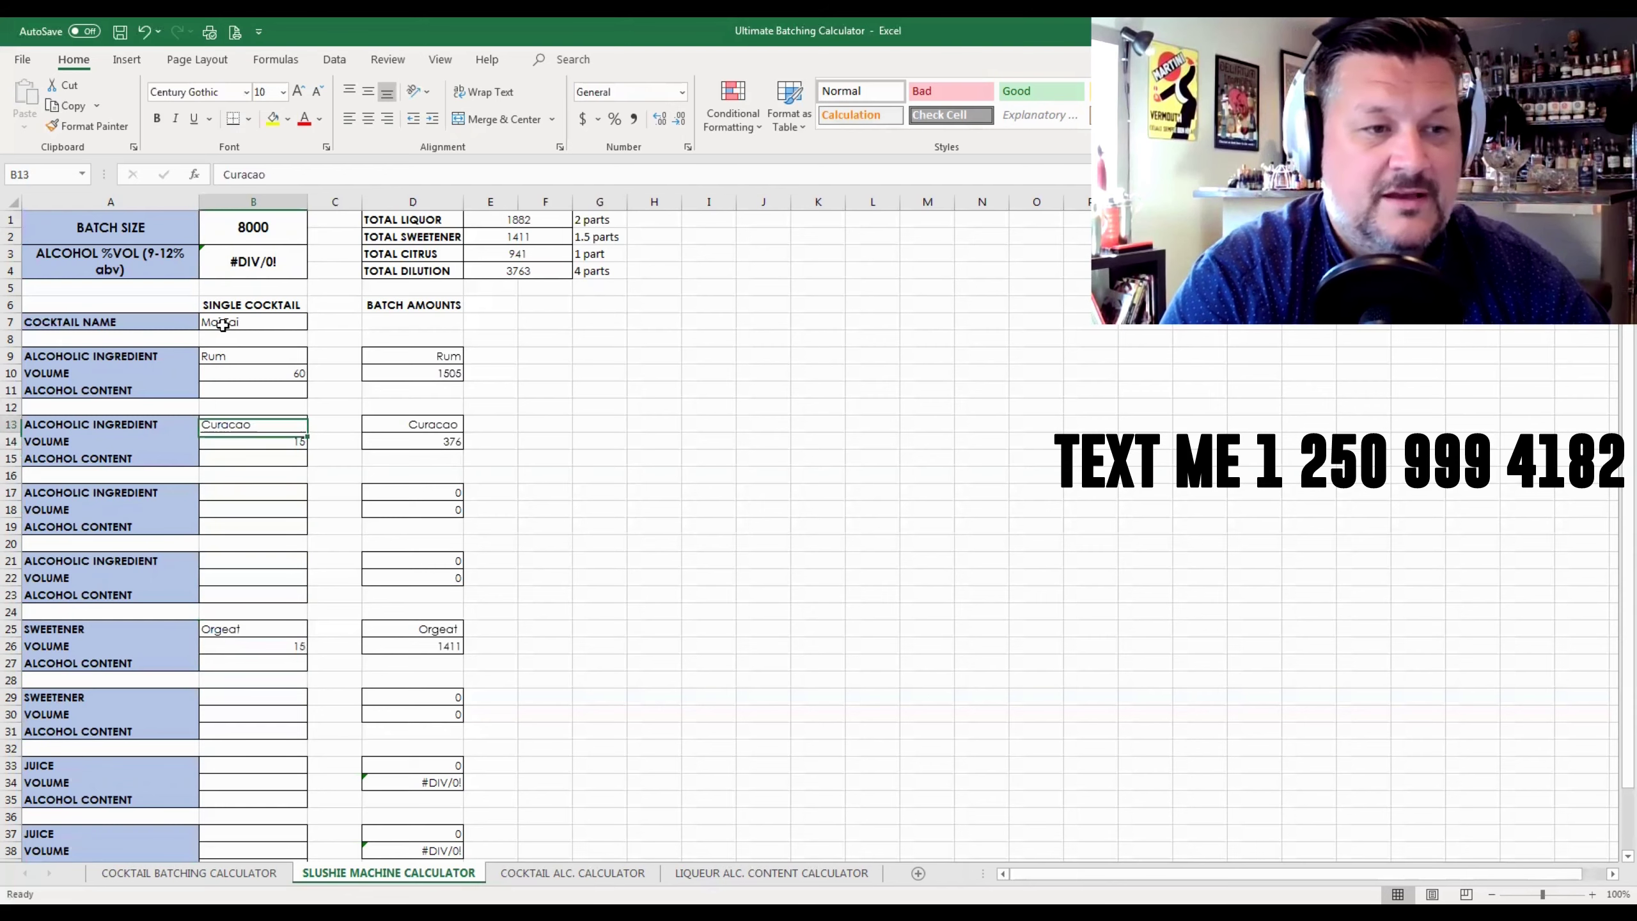
text(40)
key(Return)
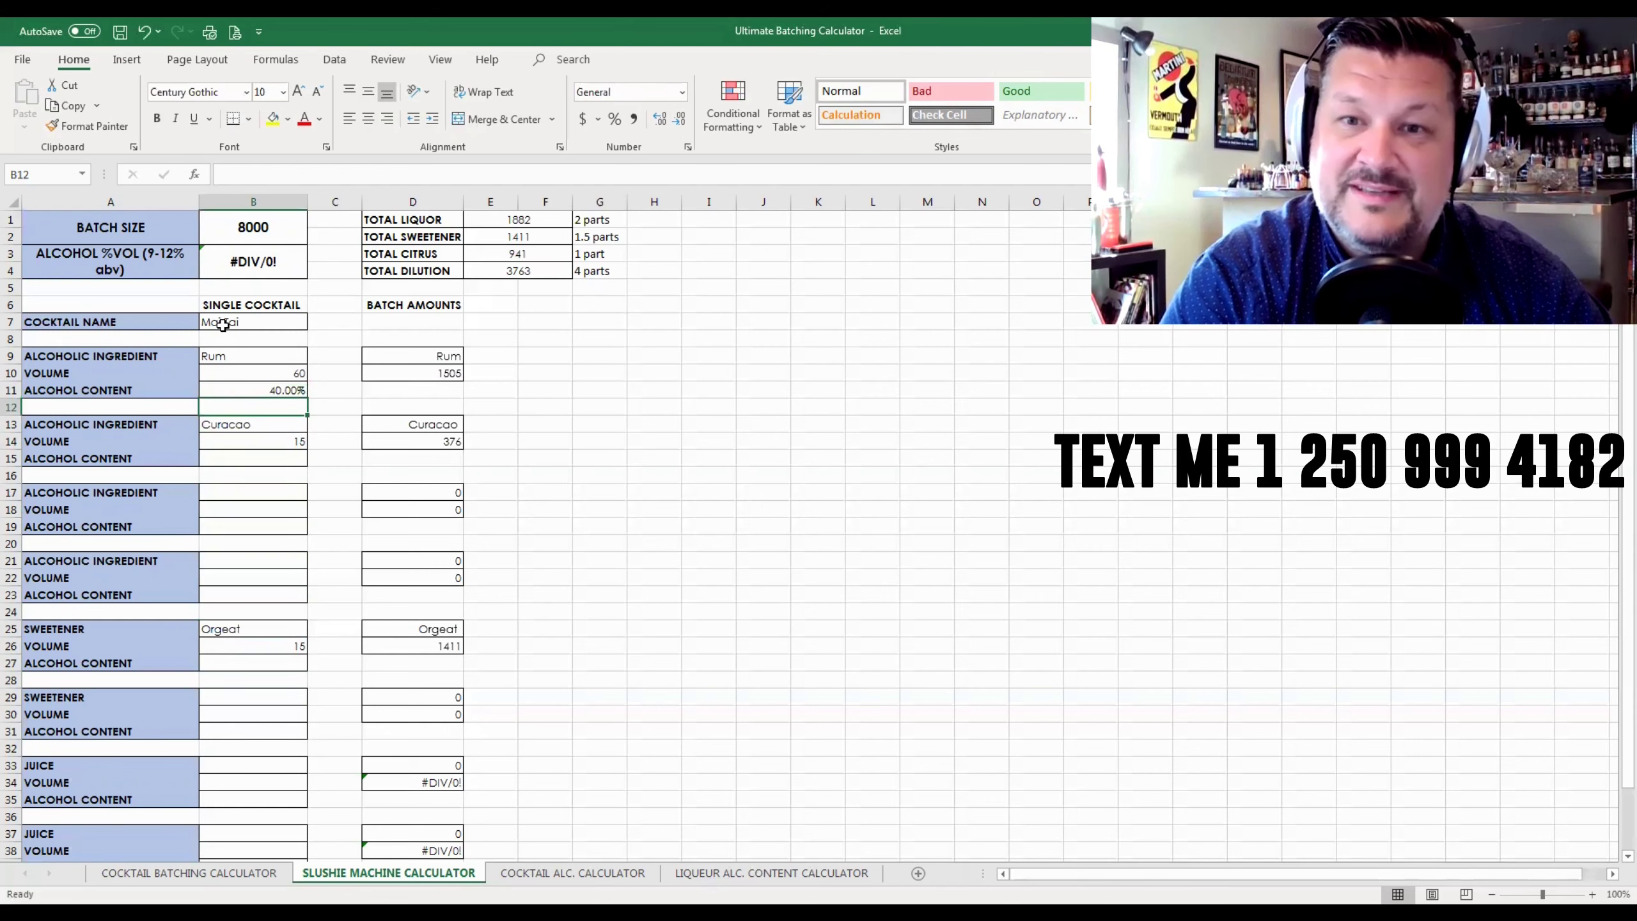
- Set the alcohol content of the Curacao entry to 40%
key(Down)
key(Down)
key(Down)
text(40)
key(Return)
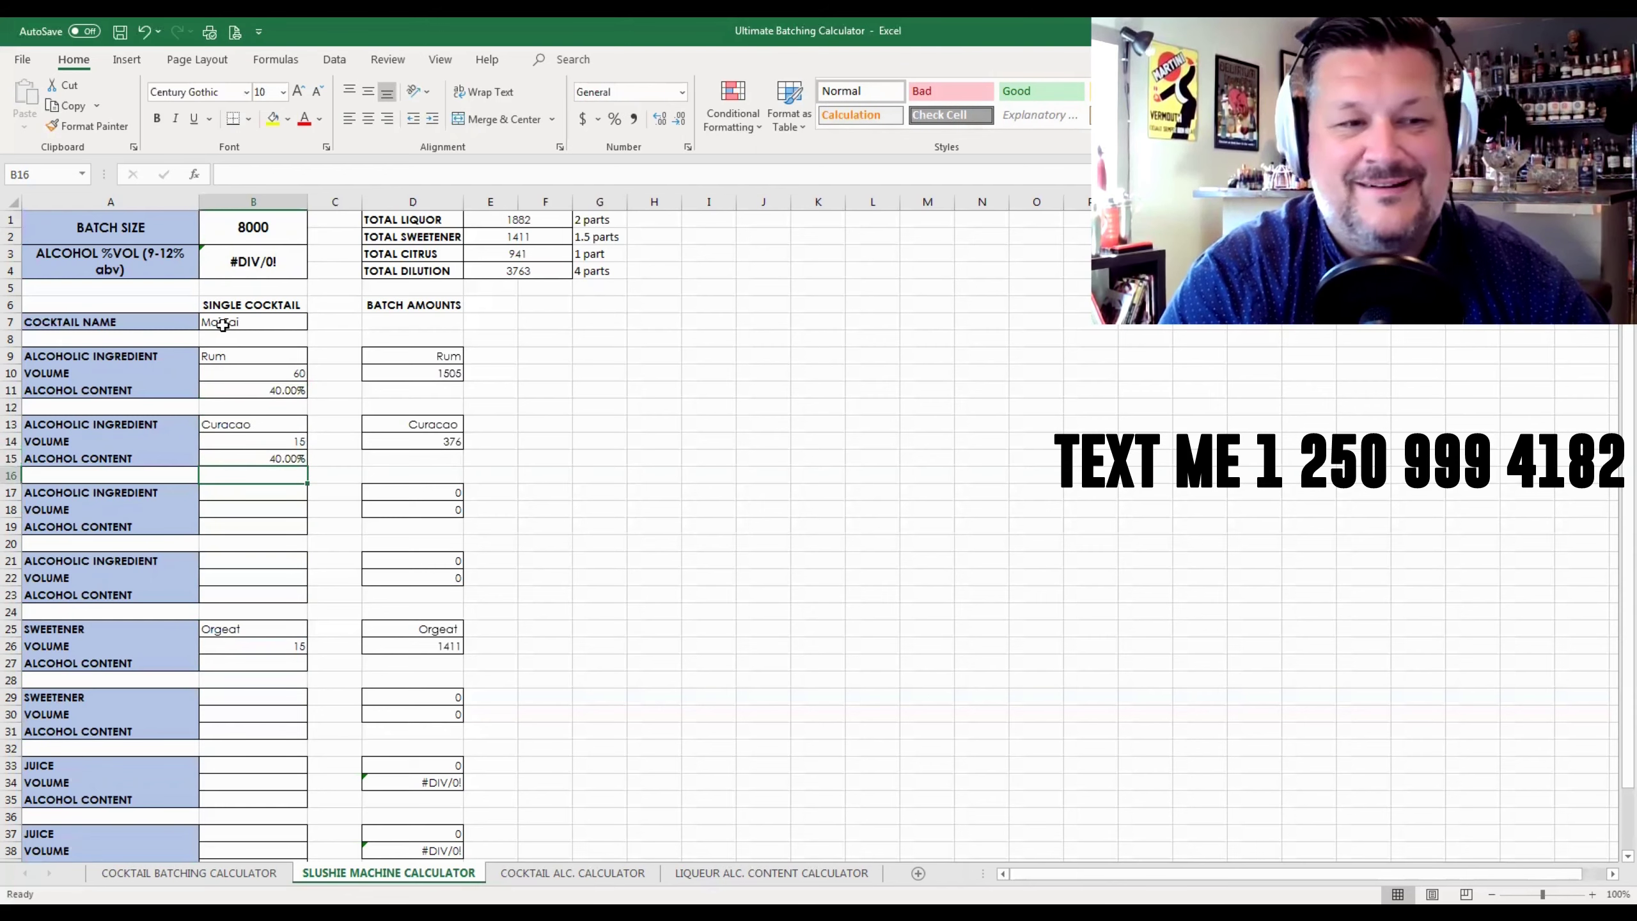
- Fill in the first juice as Lime with a volume of 22.5
key(Down)
key(Down)
key(Down)
key(Down)
key(Down)
key(Up)
key(Up)
key(Up)
key(Up)
key(Up)
key(Up)
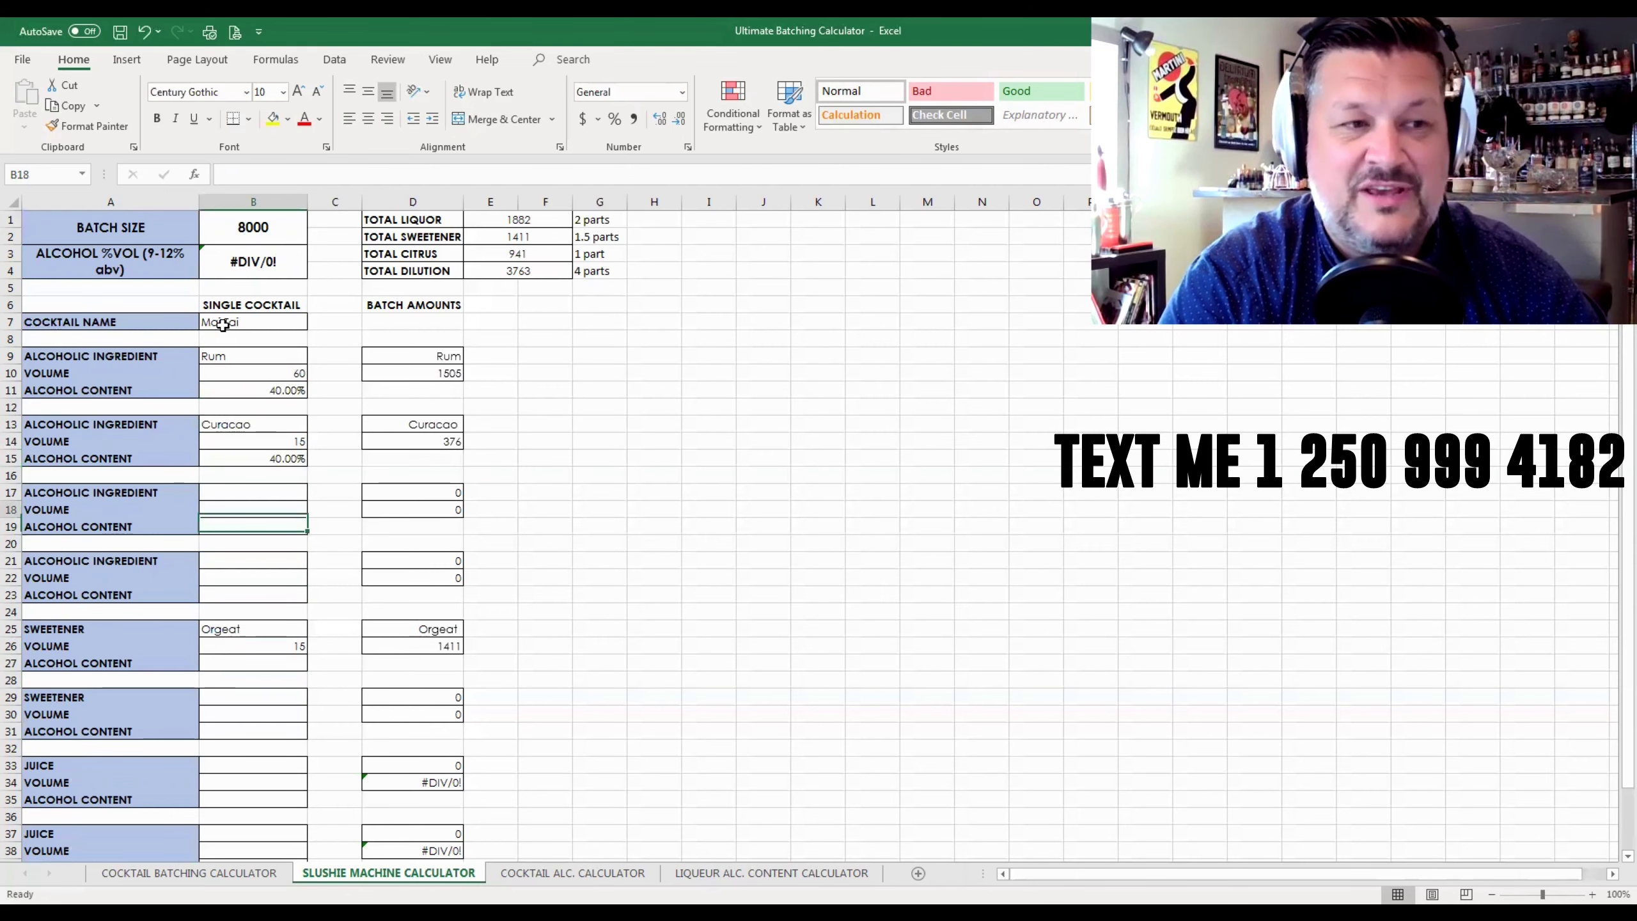
key(Down)
key(Down)
key(Down)
key(Down)
key(Down)
key(Down)
key(Down)
key(Down)
key(Down)
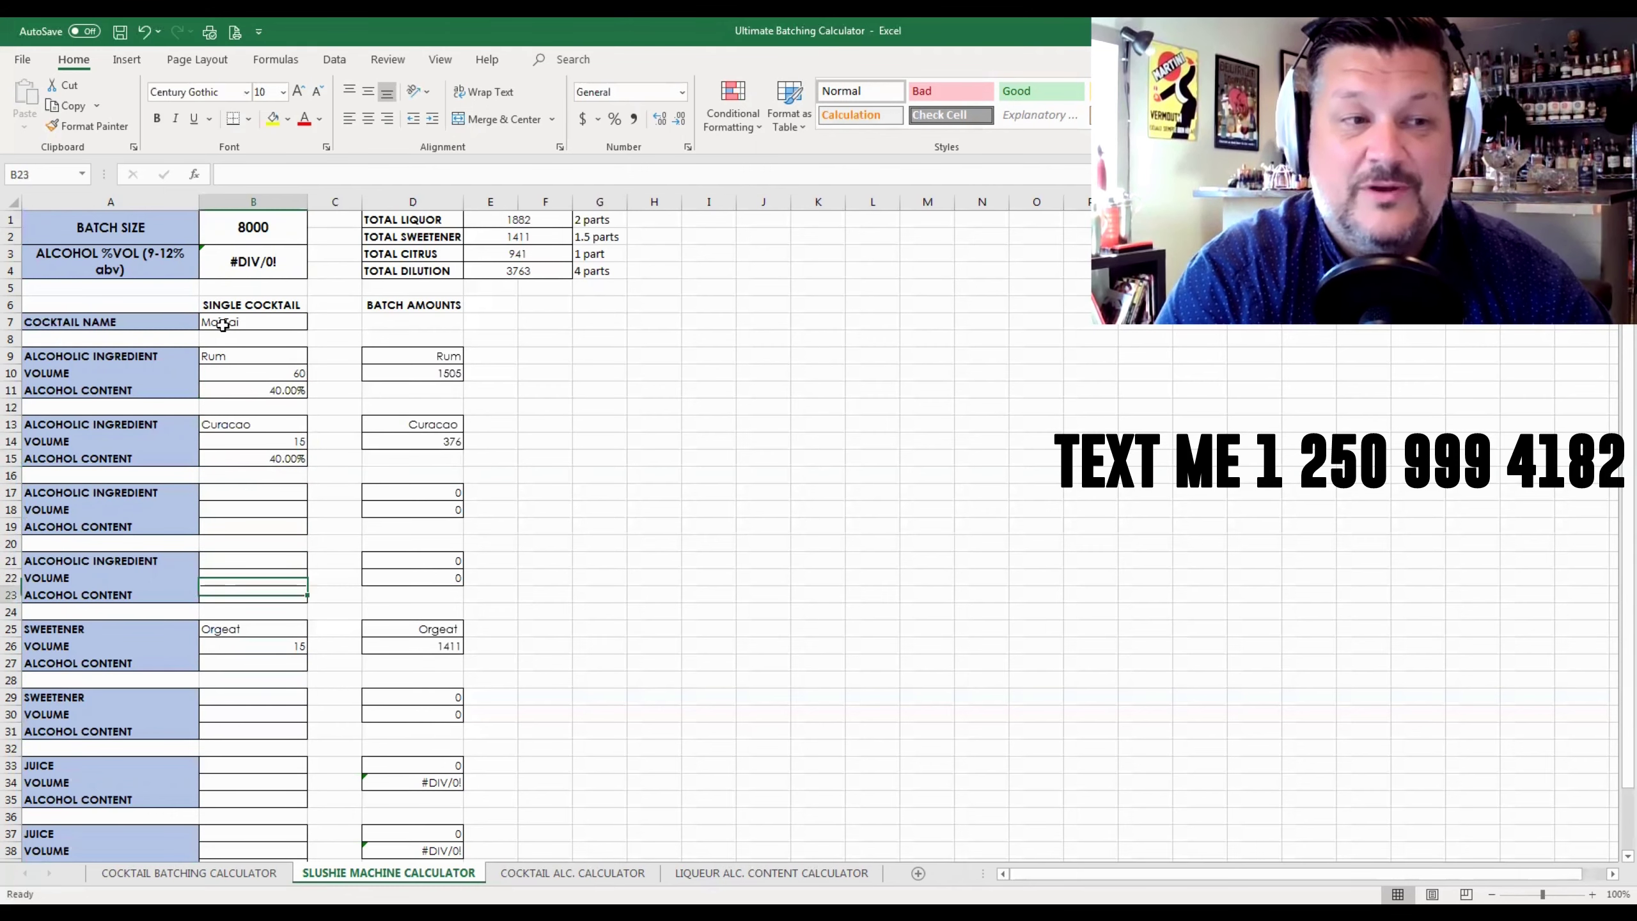
key(Down)
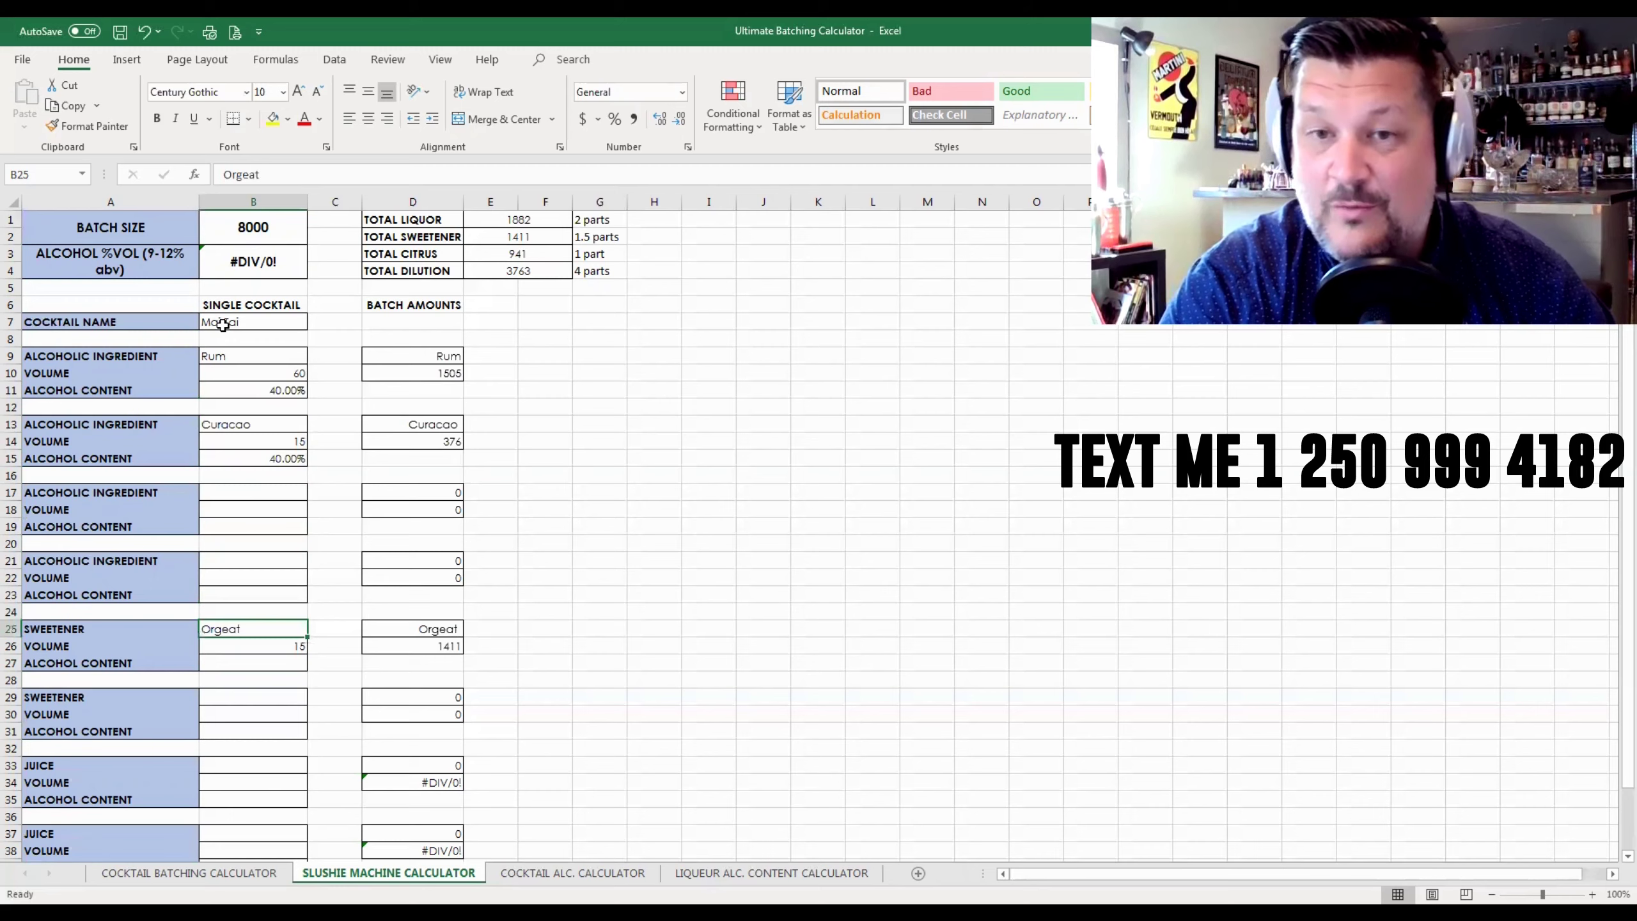
key(Down)
key(Down)
key(Down)
key(Down)
key(Down)
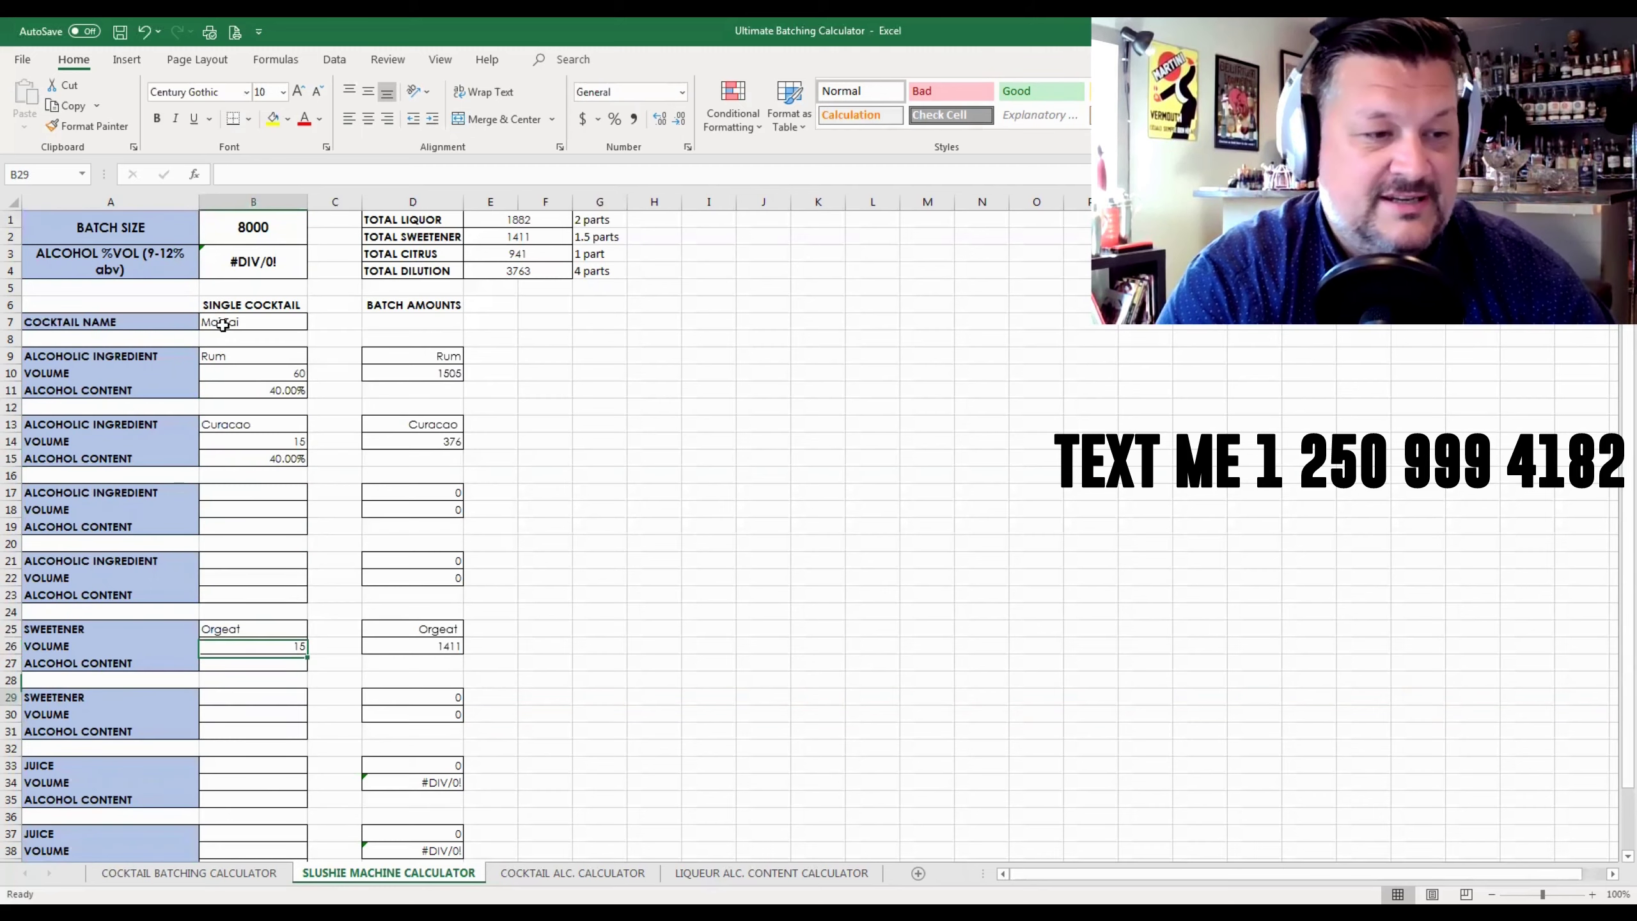
key(Down)
key(Down)
key(Down)
text(L)
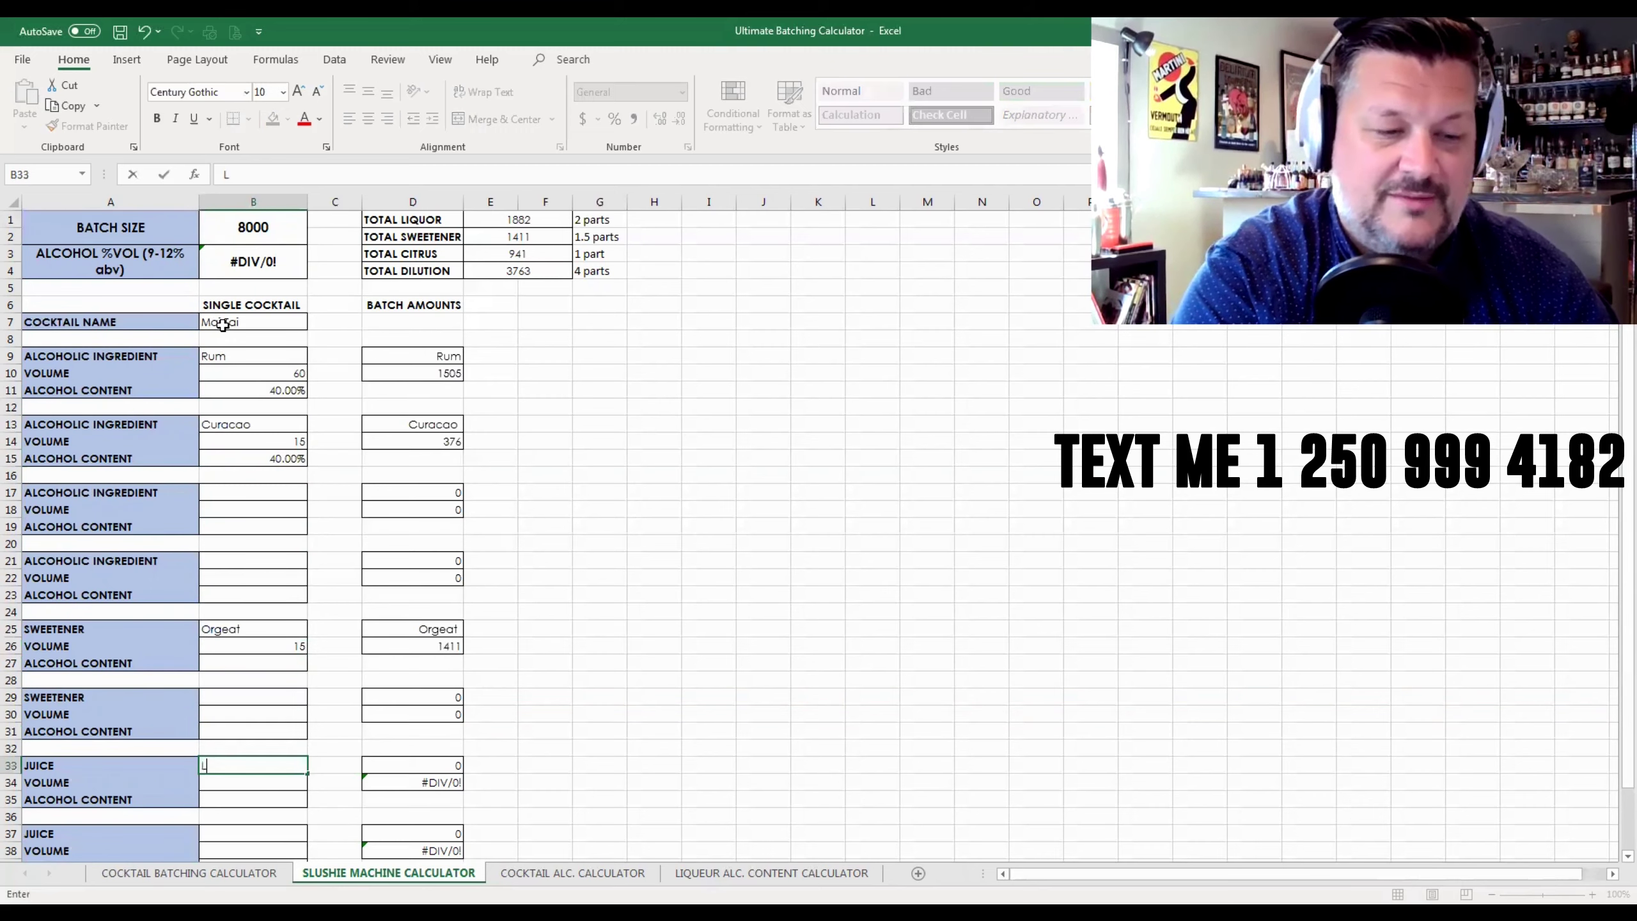
key(Return)
text(22.5)
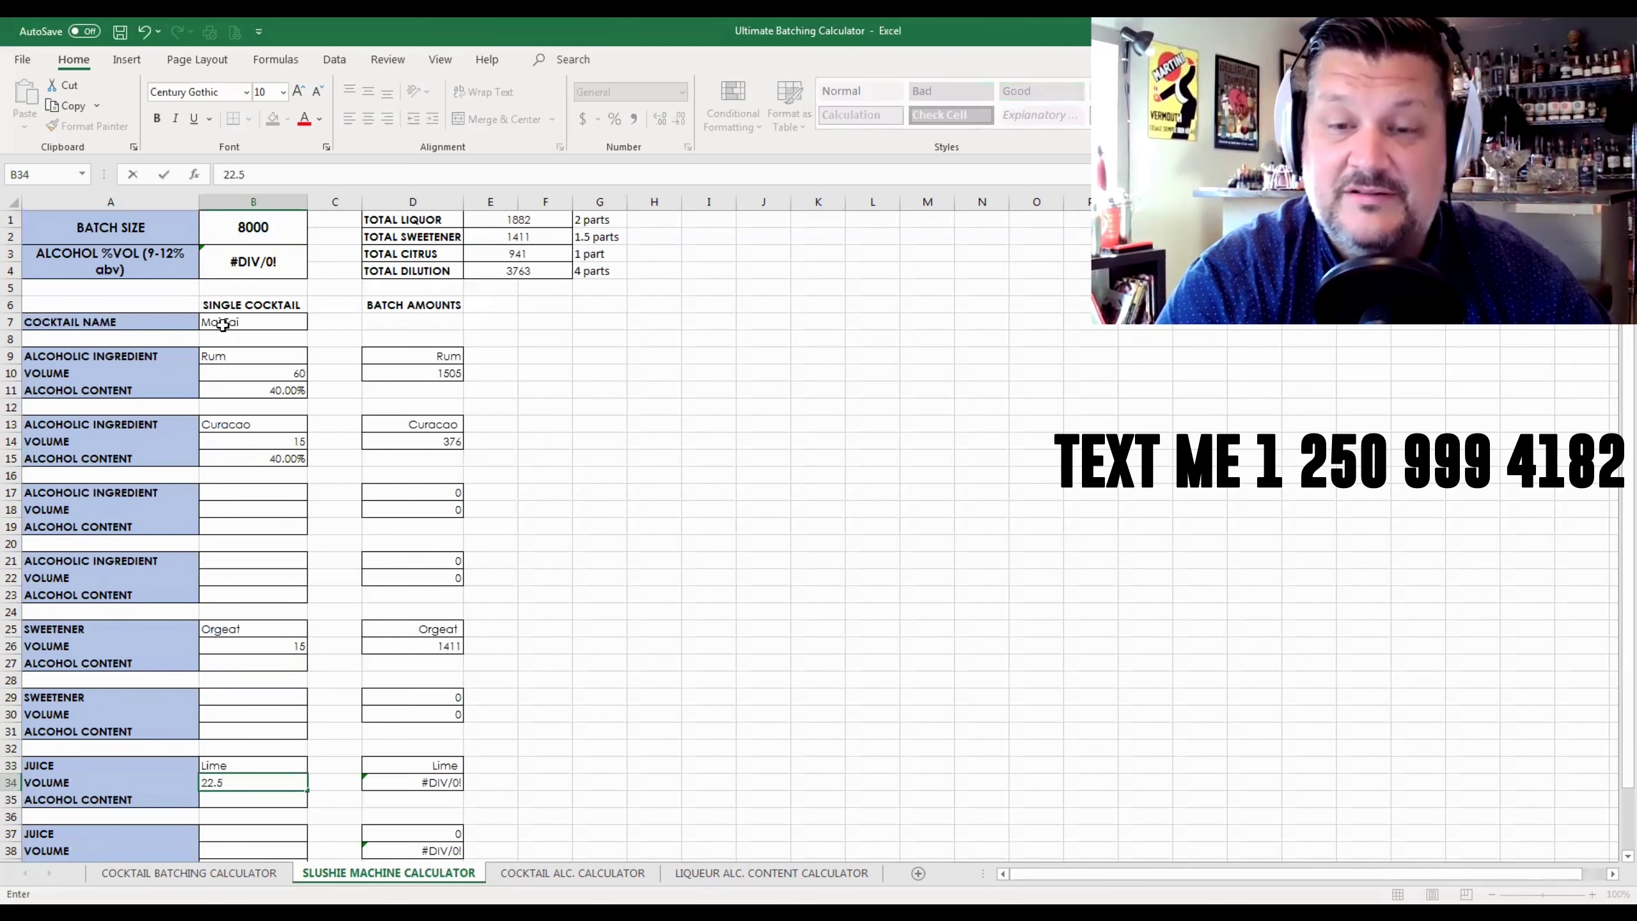
key(Return)
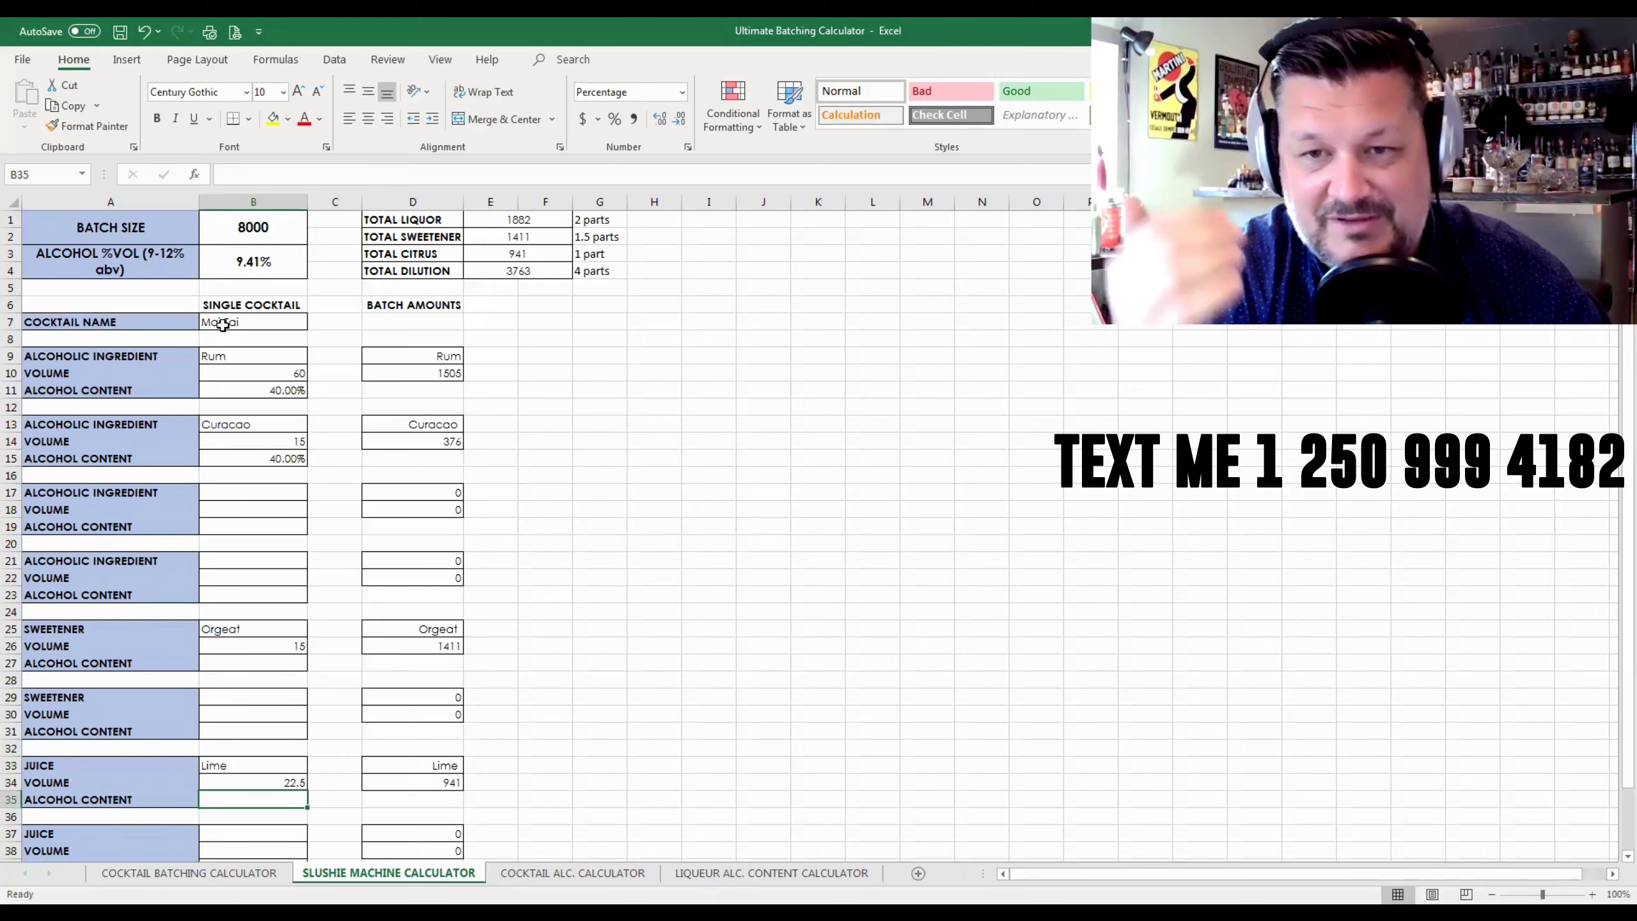
- Check the dilution entry below the juices and the alcohol percentage calculated for the slushie batch
key(Down)
key(Down)
key(Down)
key(Down)
key(Down)
key(Down)
key(Down)
key(Down)
key(Down)
key(Down)
key(Up)
key(Up)
key(Up)
key(Right)
key(Right)
key(Left)
key(Left)
key(Up)
key(Up)
key(Up)
key(Up)
key(Up)
key(Up)
key(Up)
key(Up)
key(Up)
key(Up)
key(Up)
key(Up)
key(Up)
key(Up)
key(Up)
key(Up)
key(Up)
key(Up)
key(Up)
key(Up)
key(Up)
key(Up)
key(Up)
key(Up)
key(Up)
key(Up)
key(Up)
key(Up)
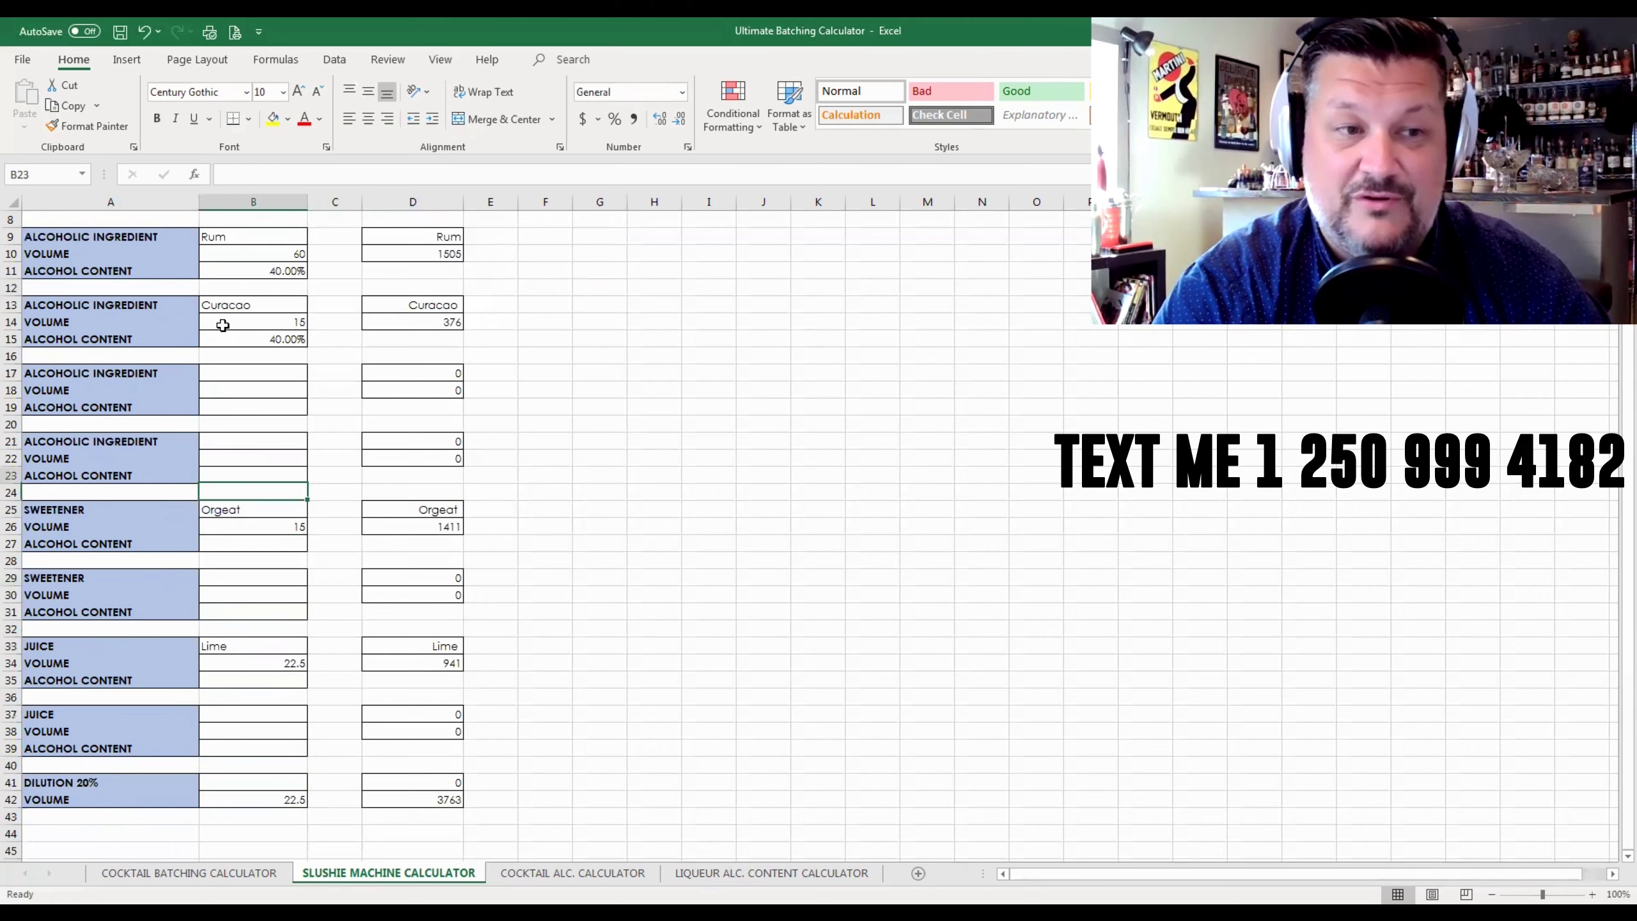
key(Down)
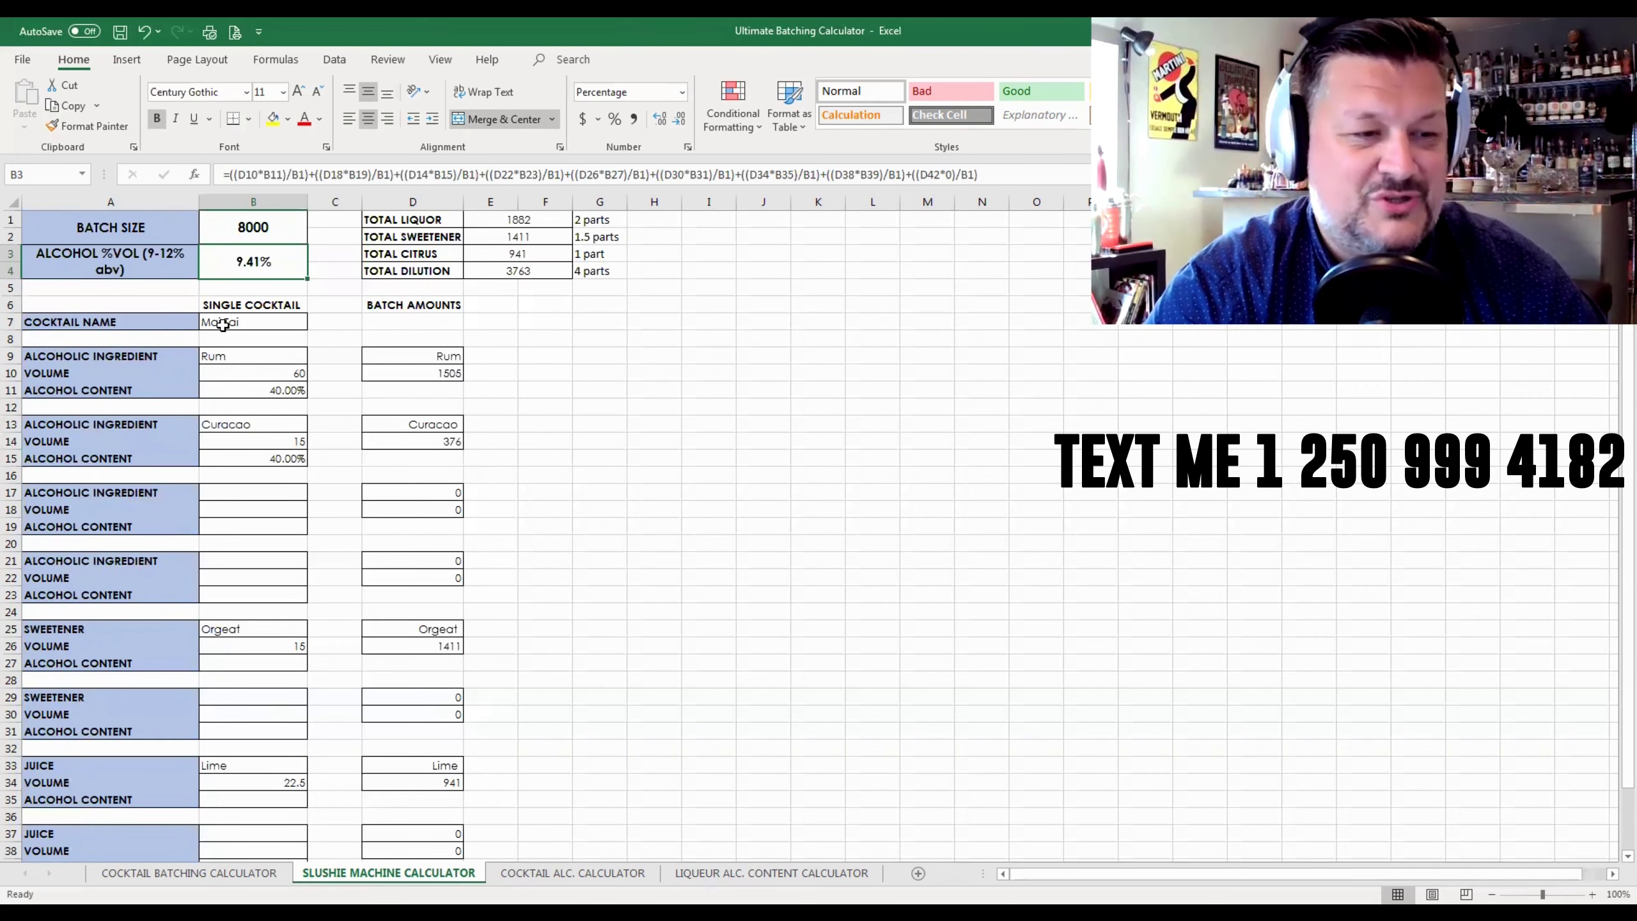
- Review the batch size, the ingredient totals and the batch amounts of the Mai Tai down to the dilution
scroll(267, 387, down, 2)
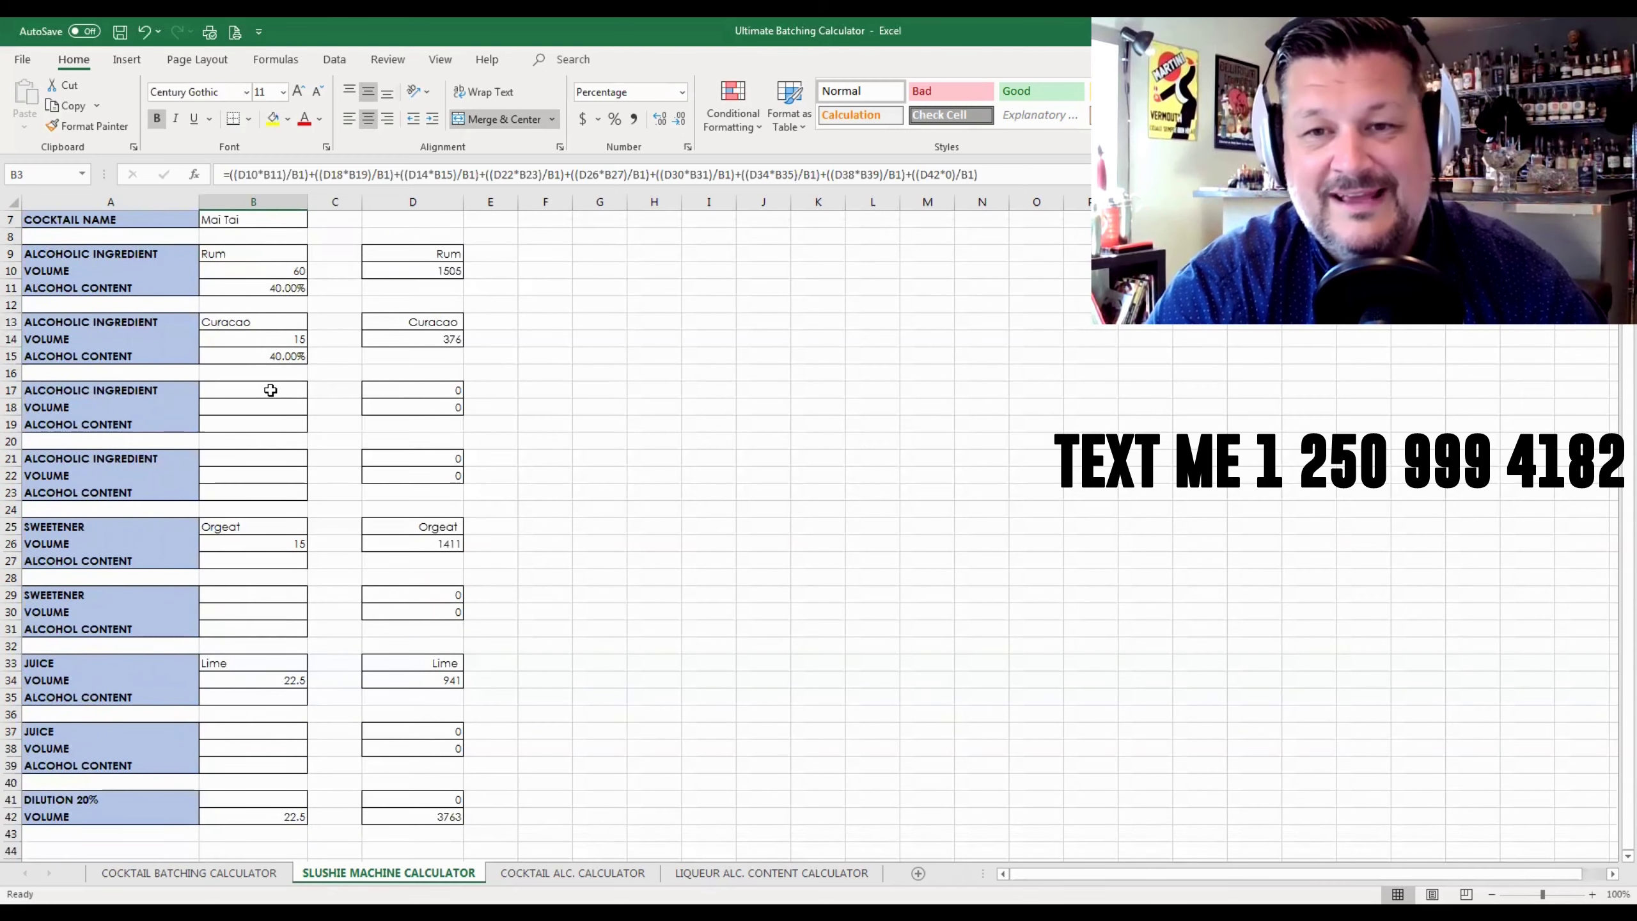
scroll(269, 390, up, 2)
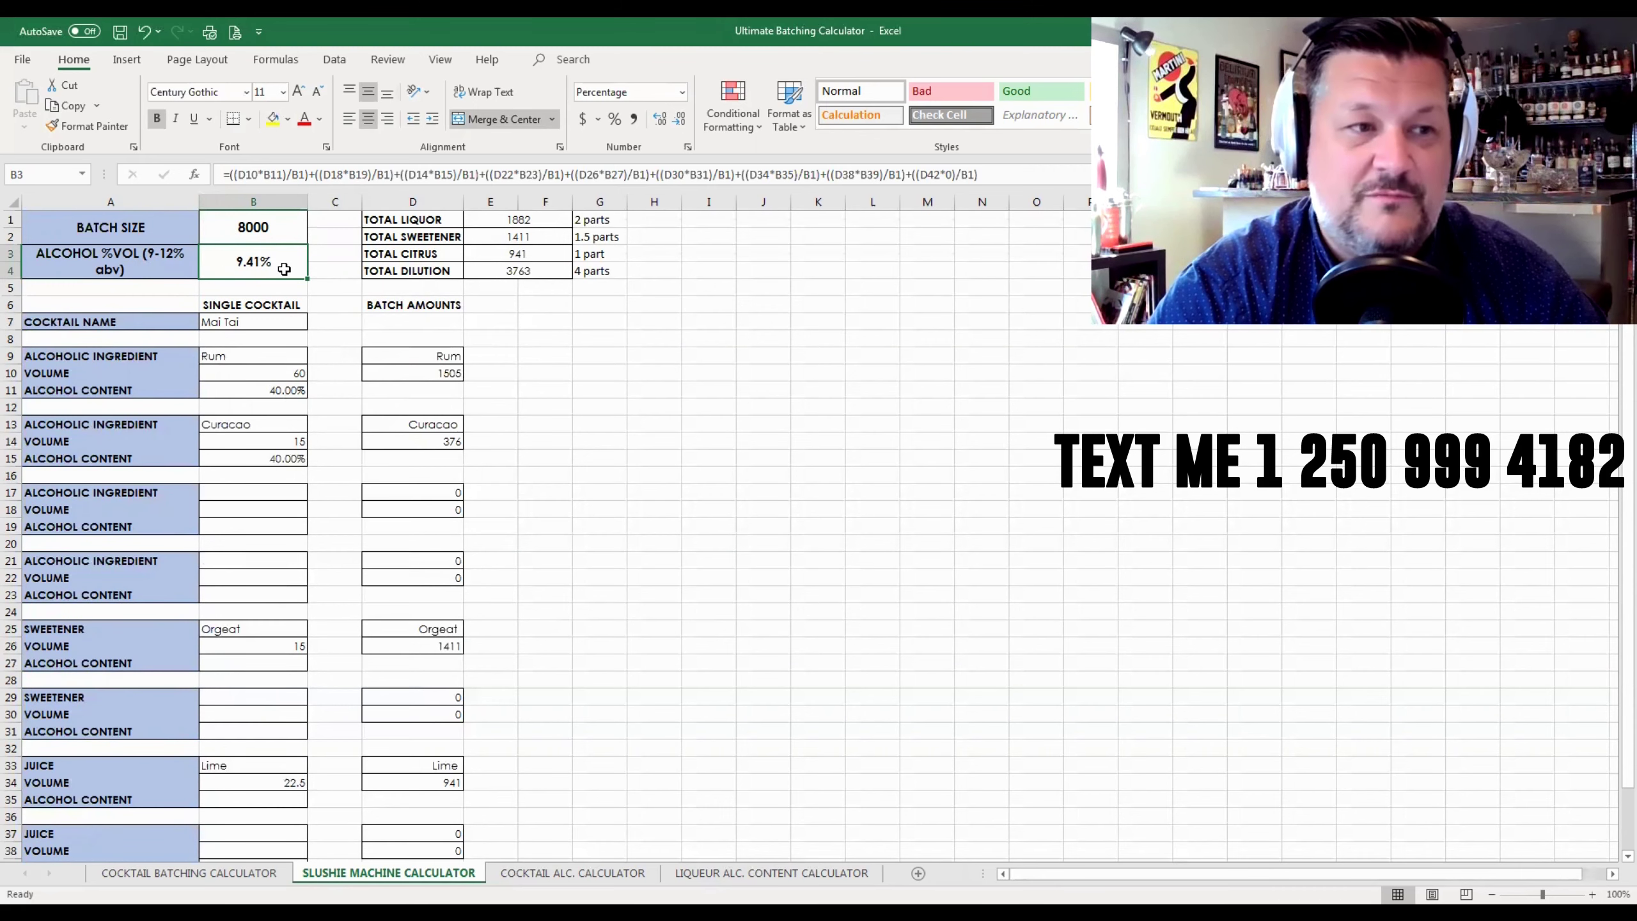
click(288, 230)
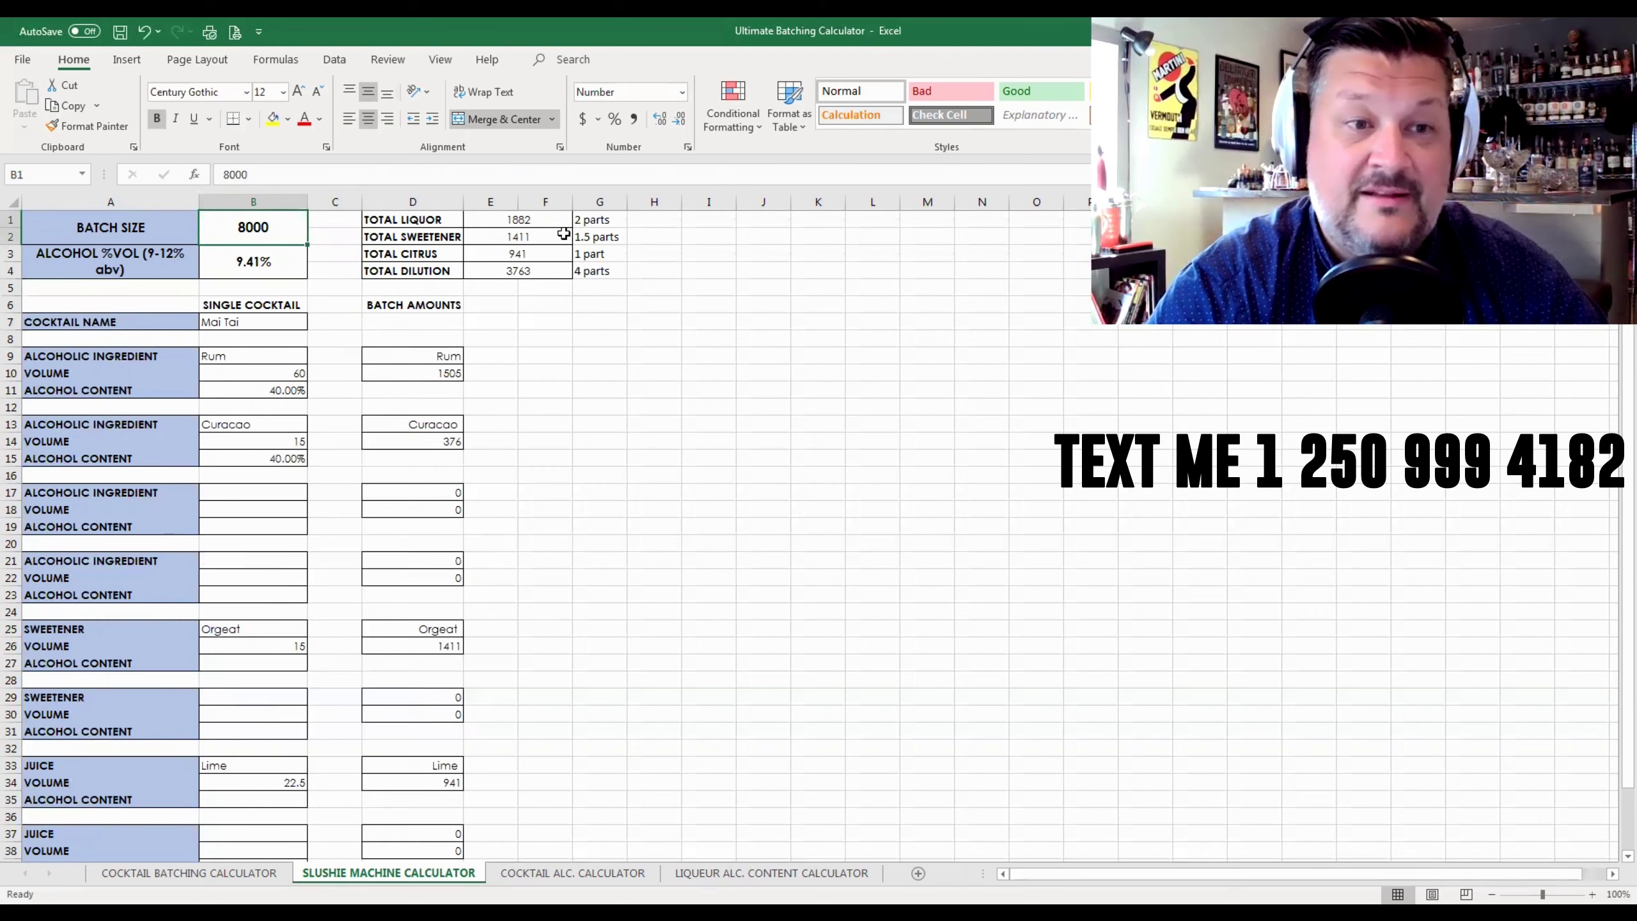
scroll(272, 367, down, 1)
scroll(272, 367, down, 2)
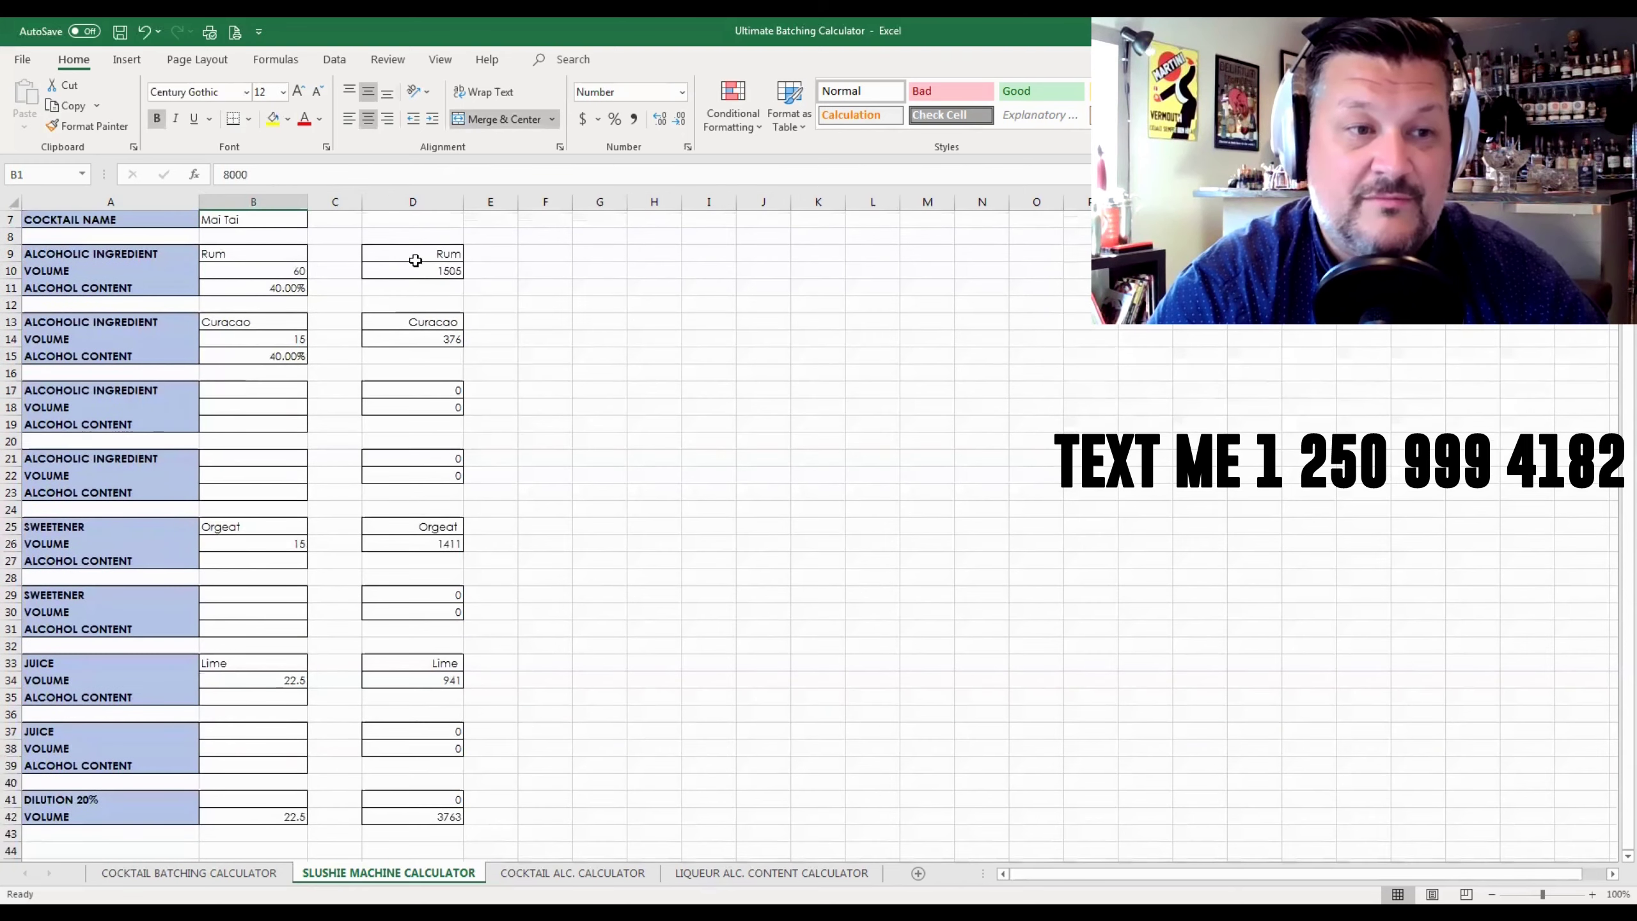
scroll(307, 522, down, 2)
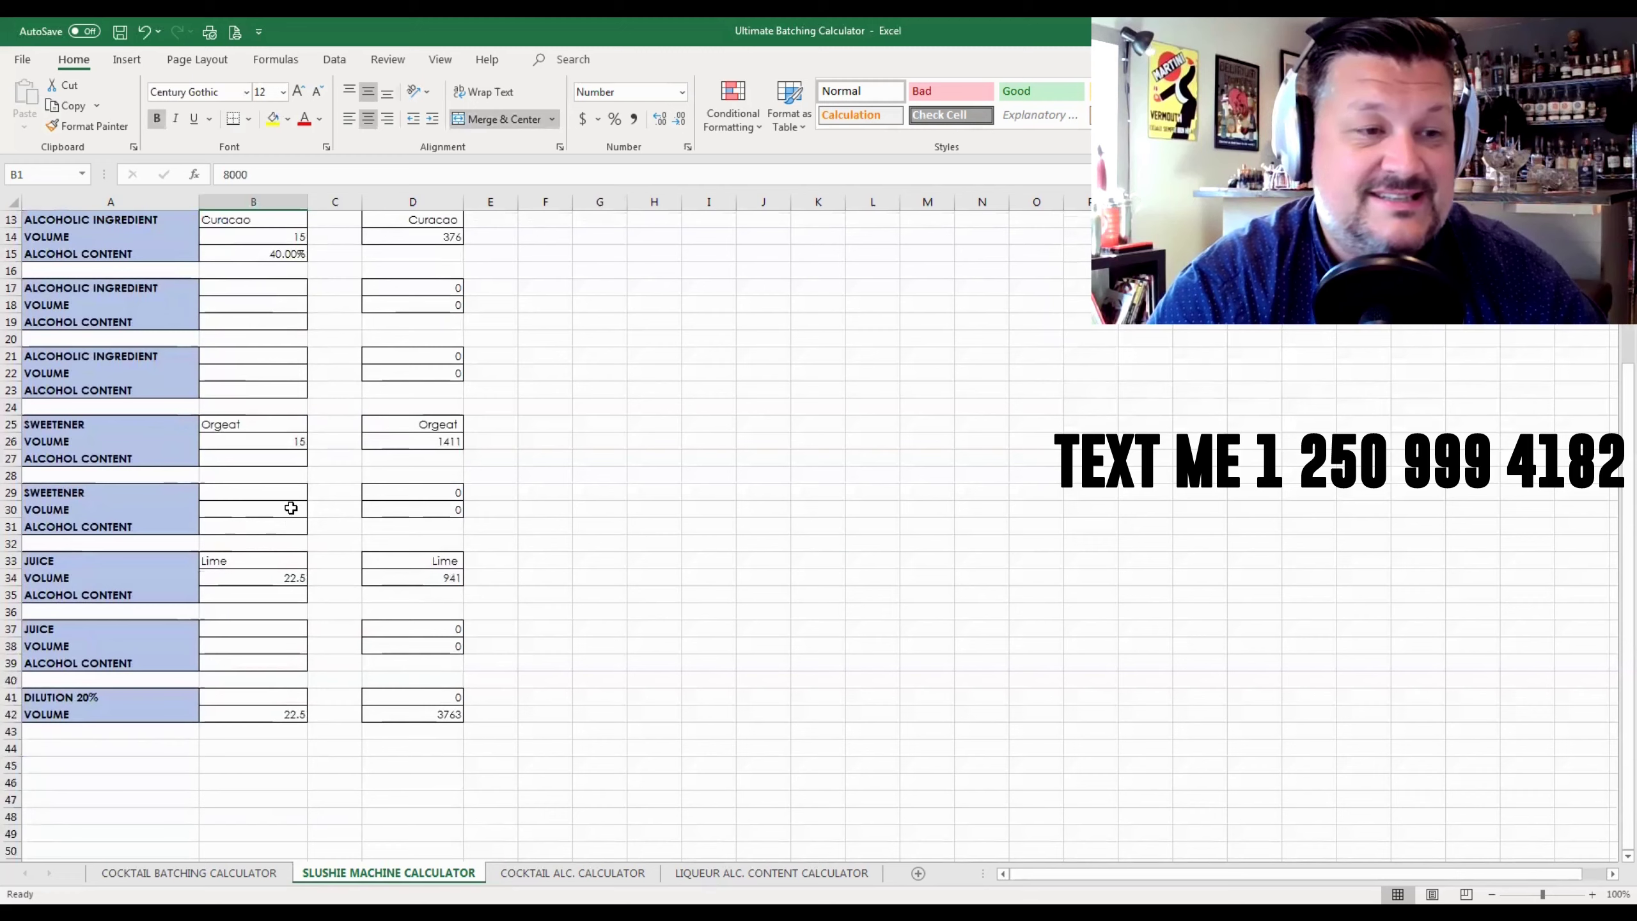
scroll(267, 469, up, 4)
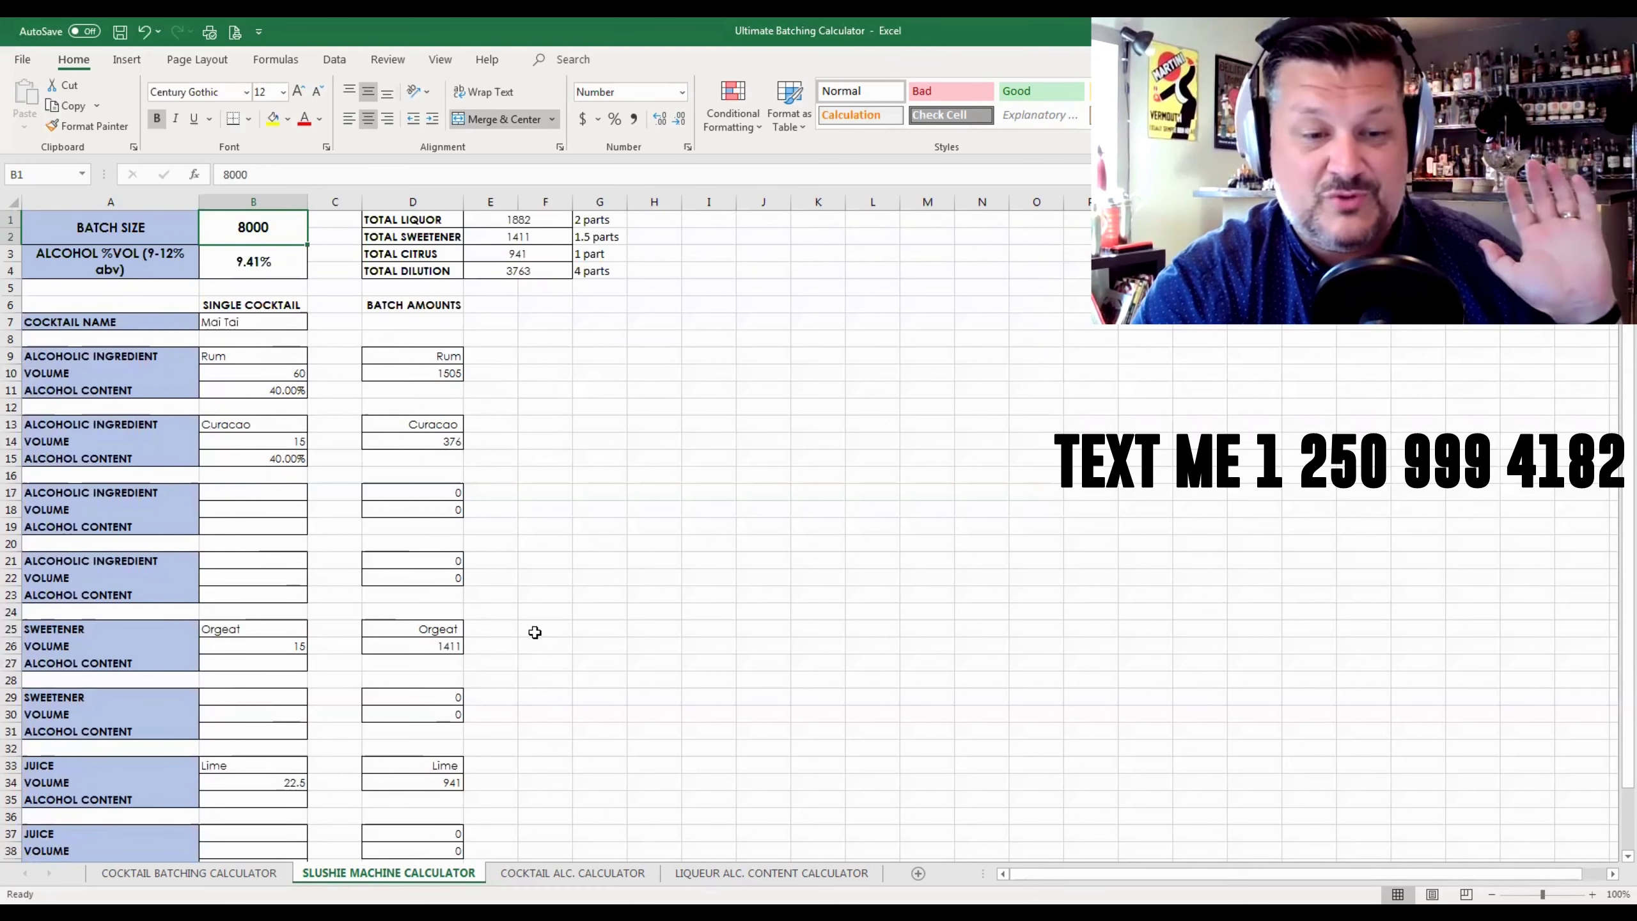
- Switch to the cocktail alcohol calculator sheet and enter Mai Tai as the cocktail name
click(585, 876)
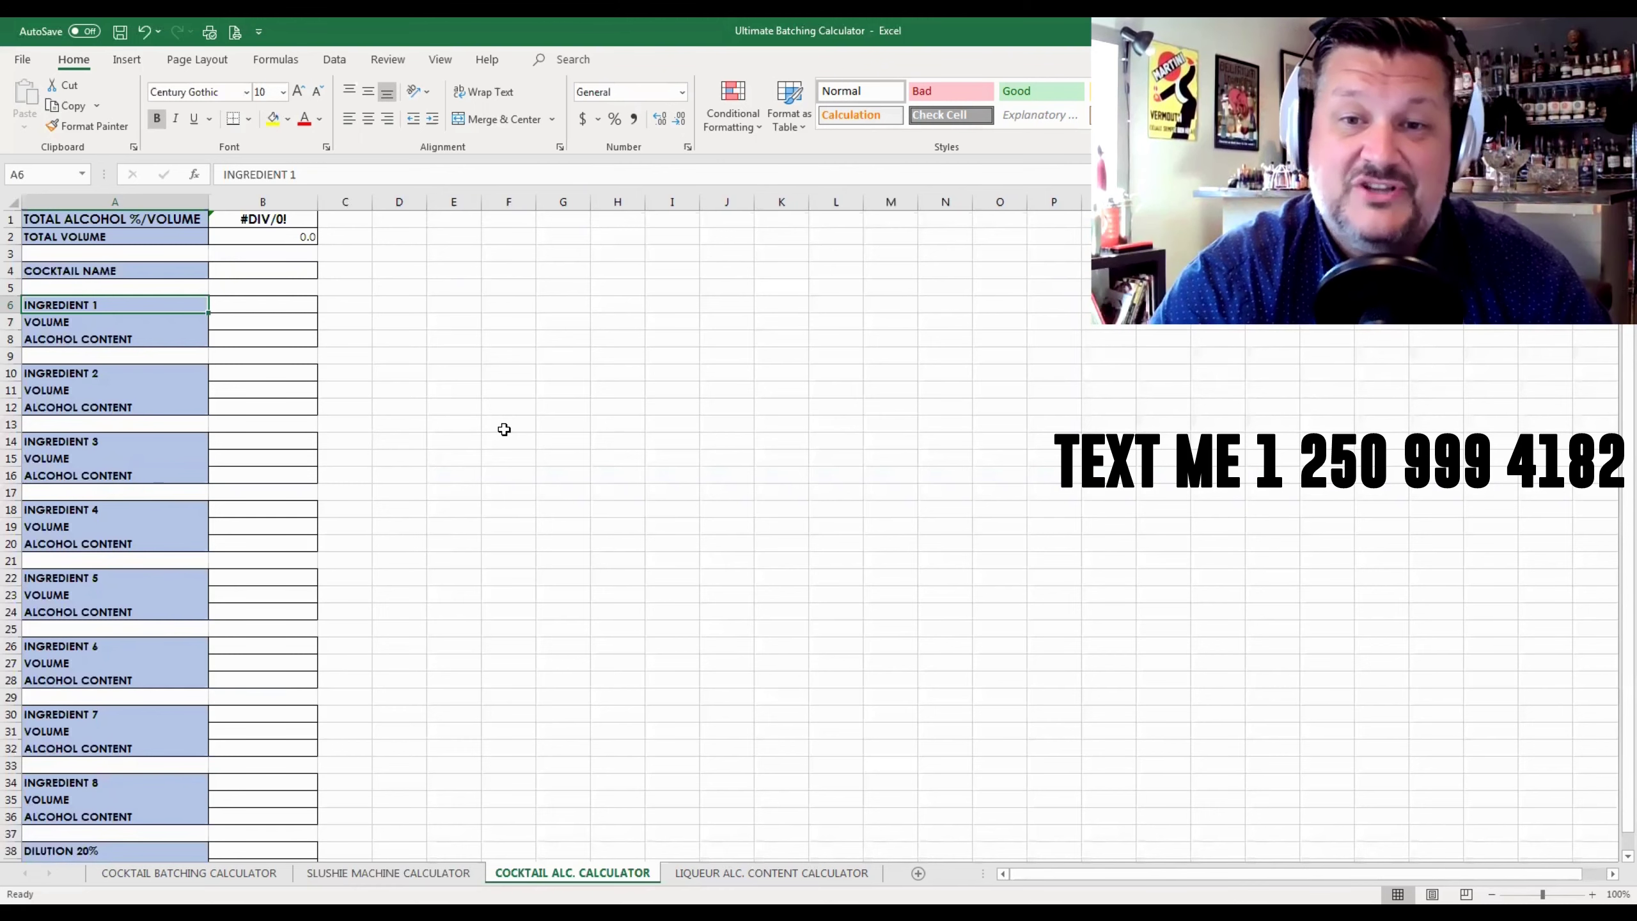
click(300, 261)
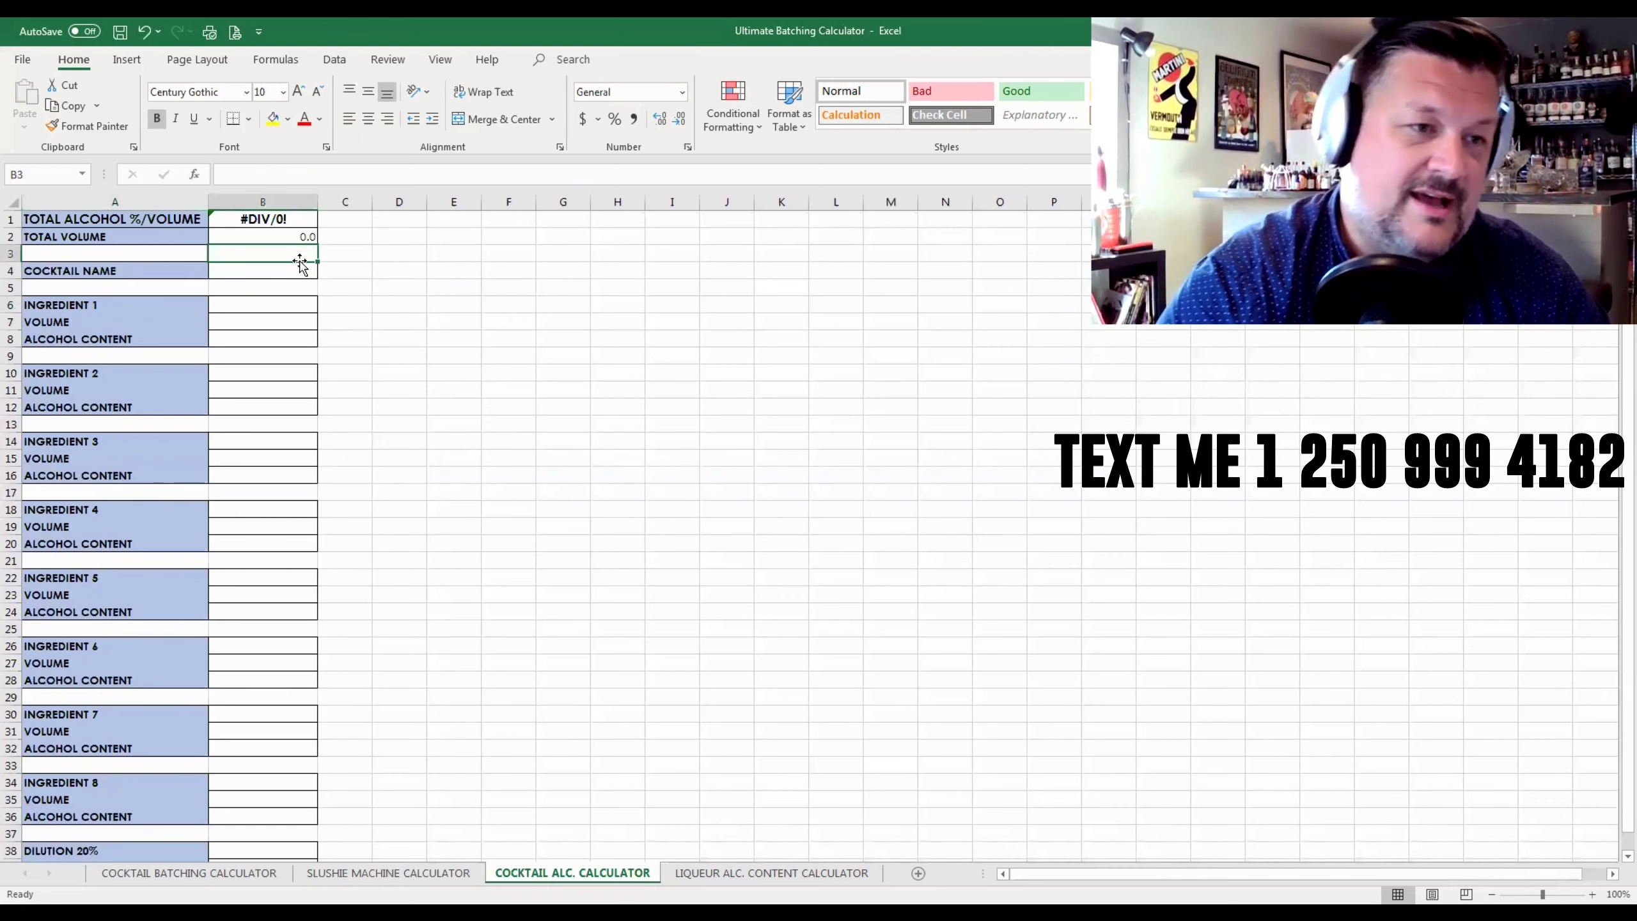
text(Mai Tai)
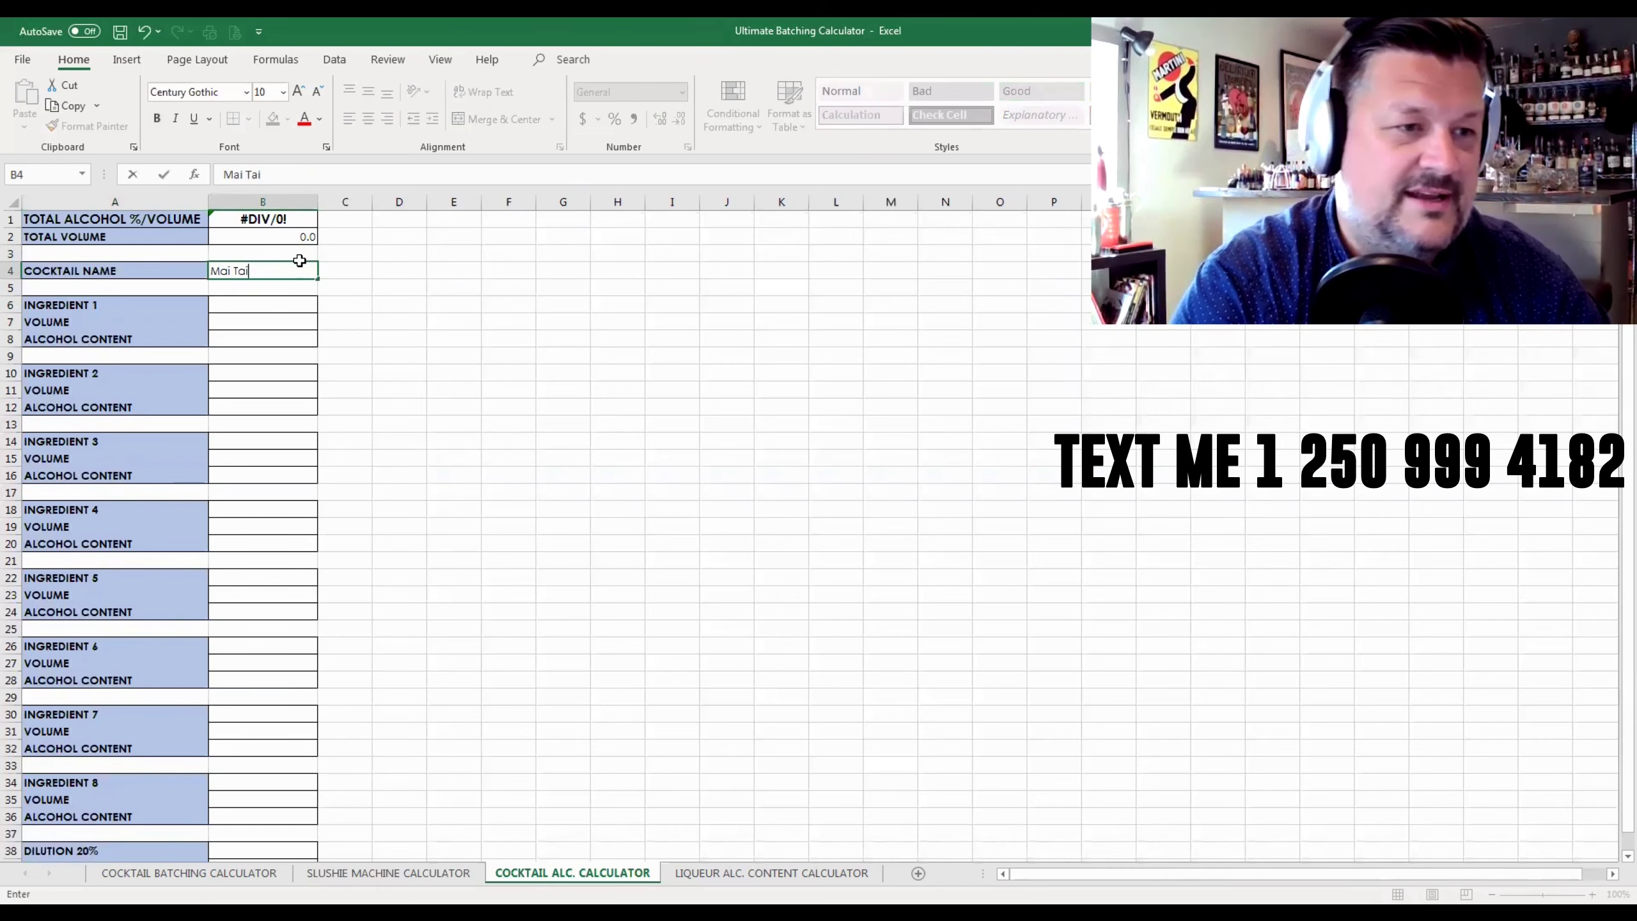
key(Return)
key(Up)
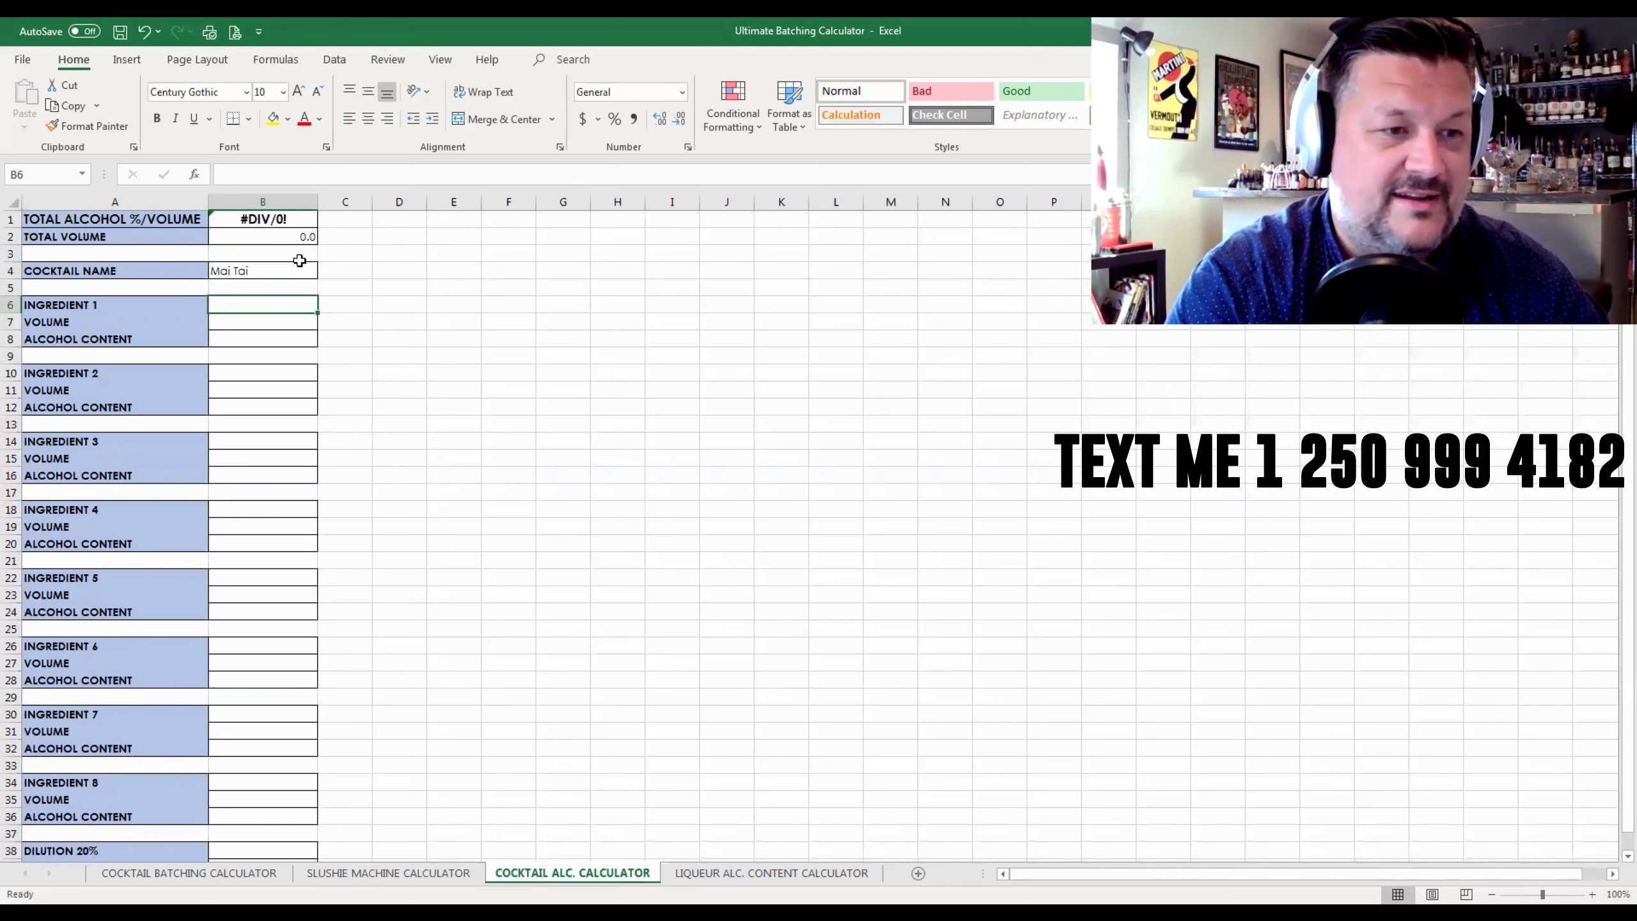
- Fill in ingredient 1 as Rum with a volume of 60 and an alcohol content of 40%
text(Rum)
key(Return)
text(60)
key(Return)
text(40)
key(Return)
key(Return)
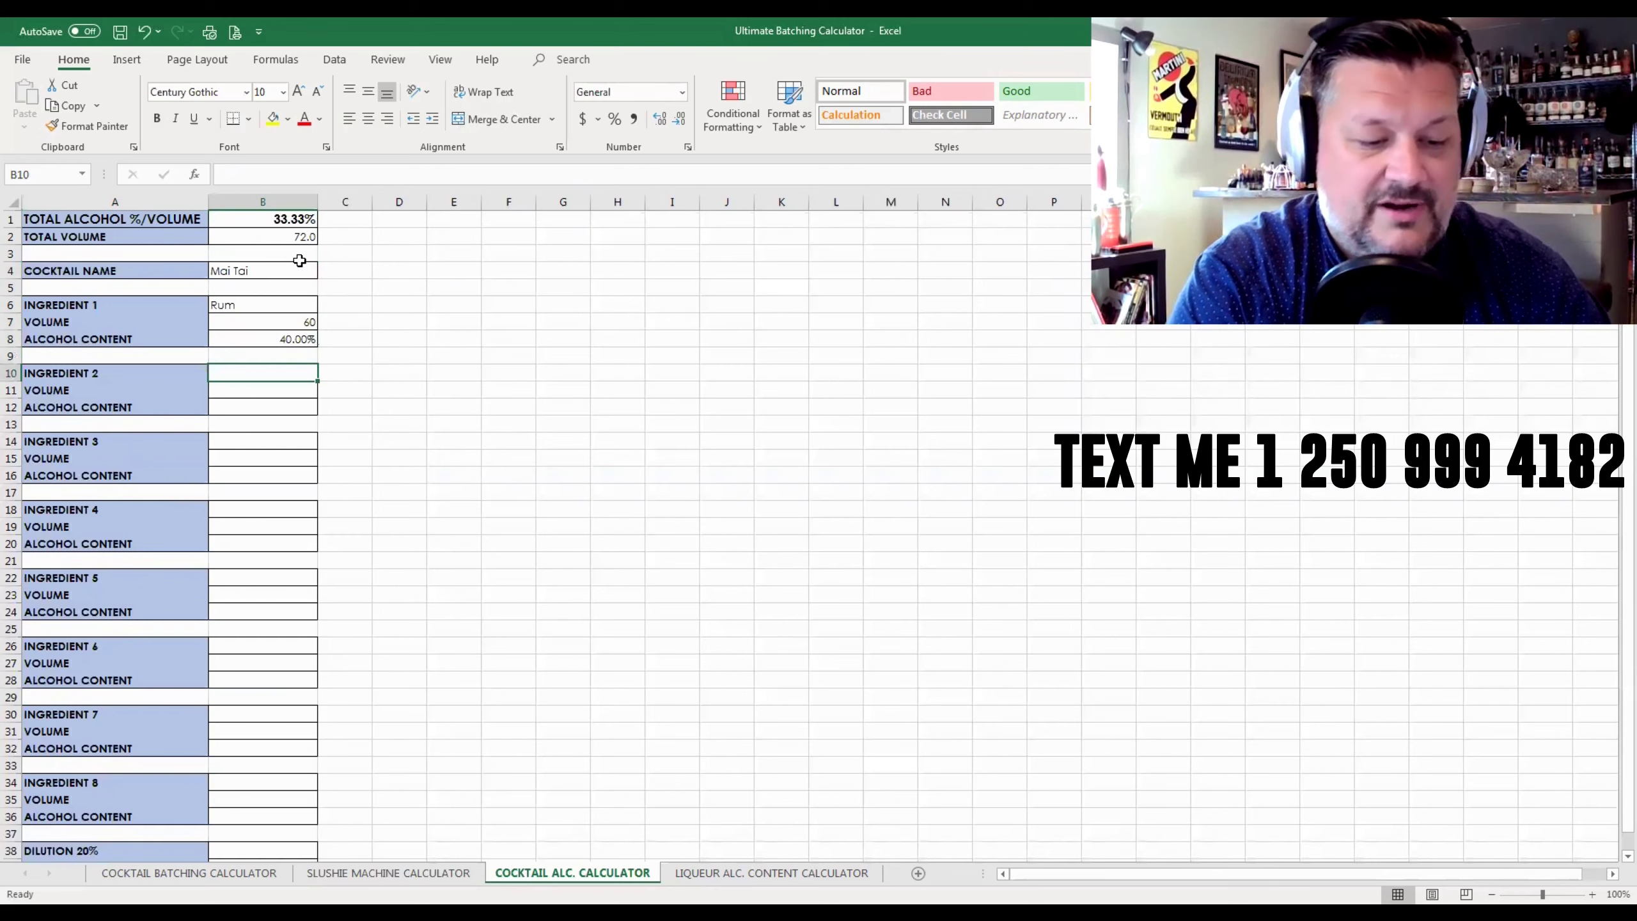
- Fill in ingredient 2 as Curacao with a volume of 15 and an alcohol content of 40%
text(Curacao)
key(Return)
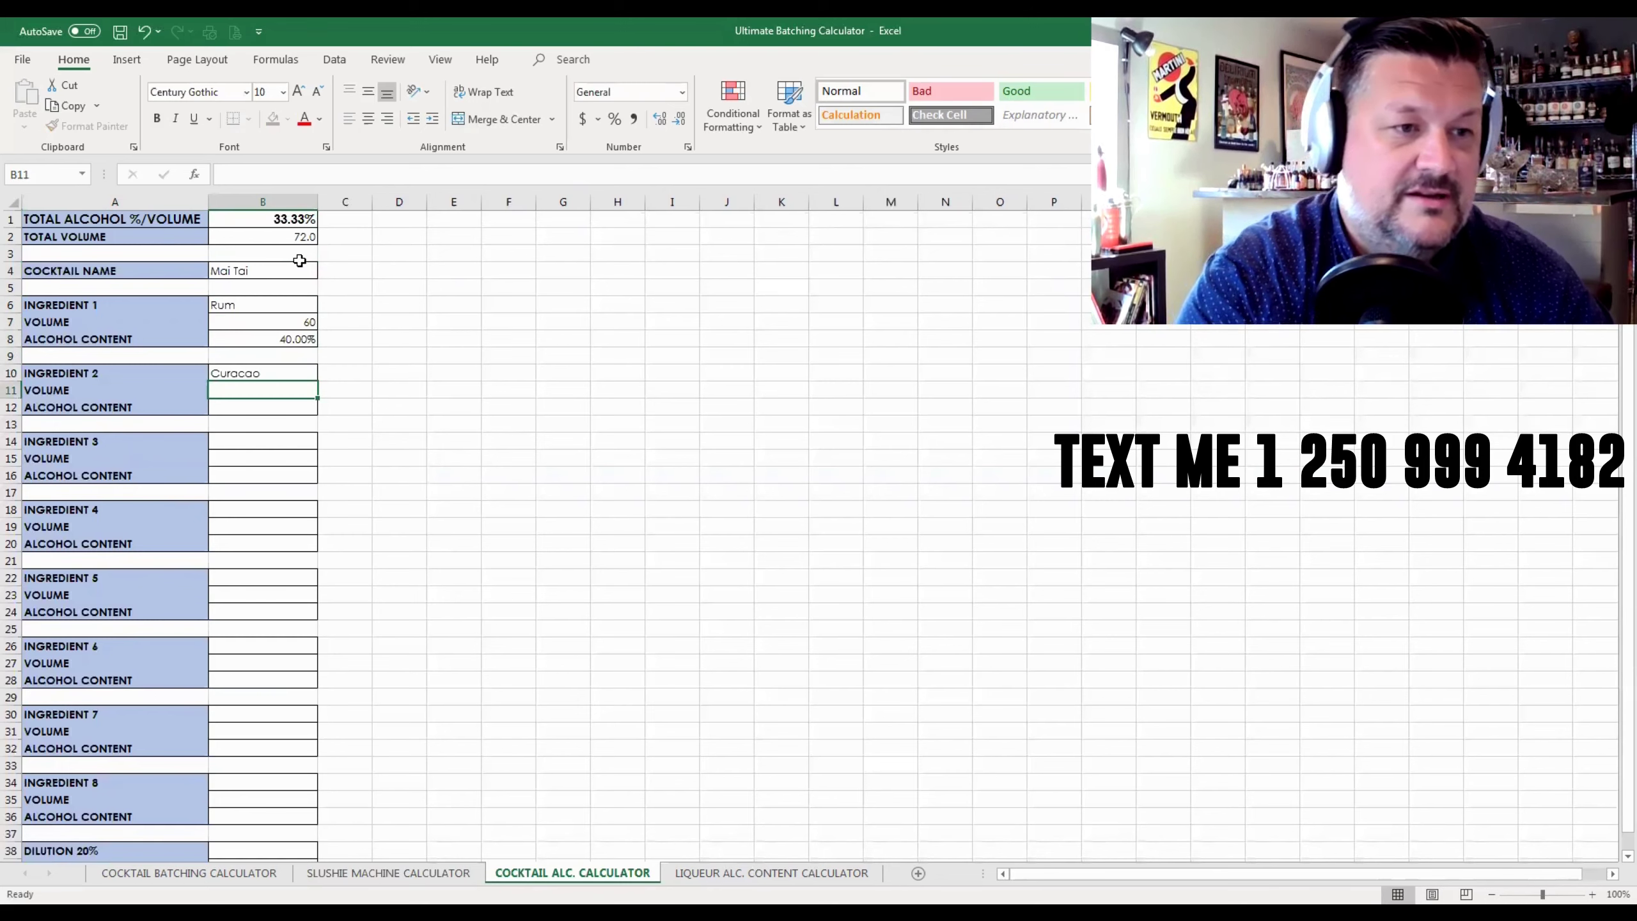
text(150)
key(Return)
key(Up)
text(15)
key(Return)
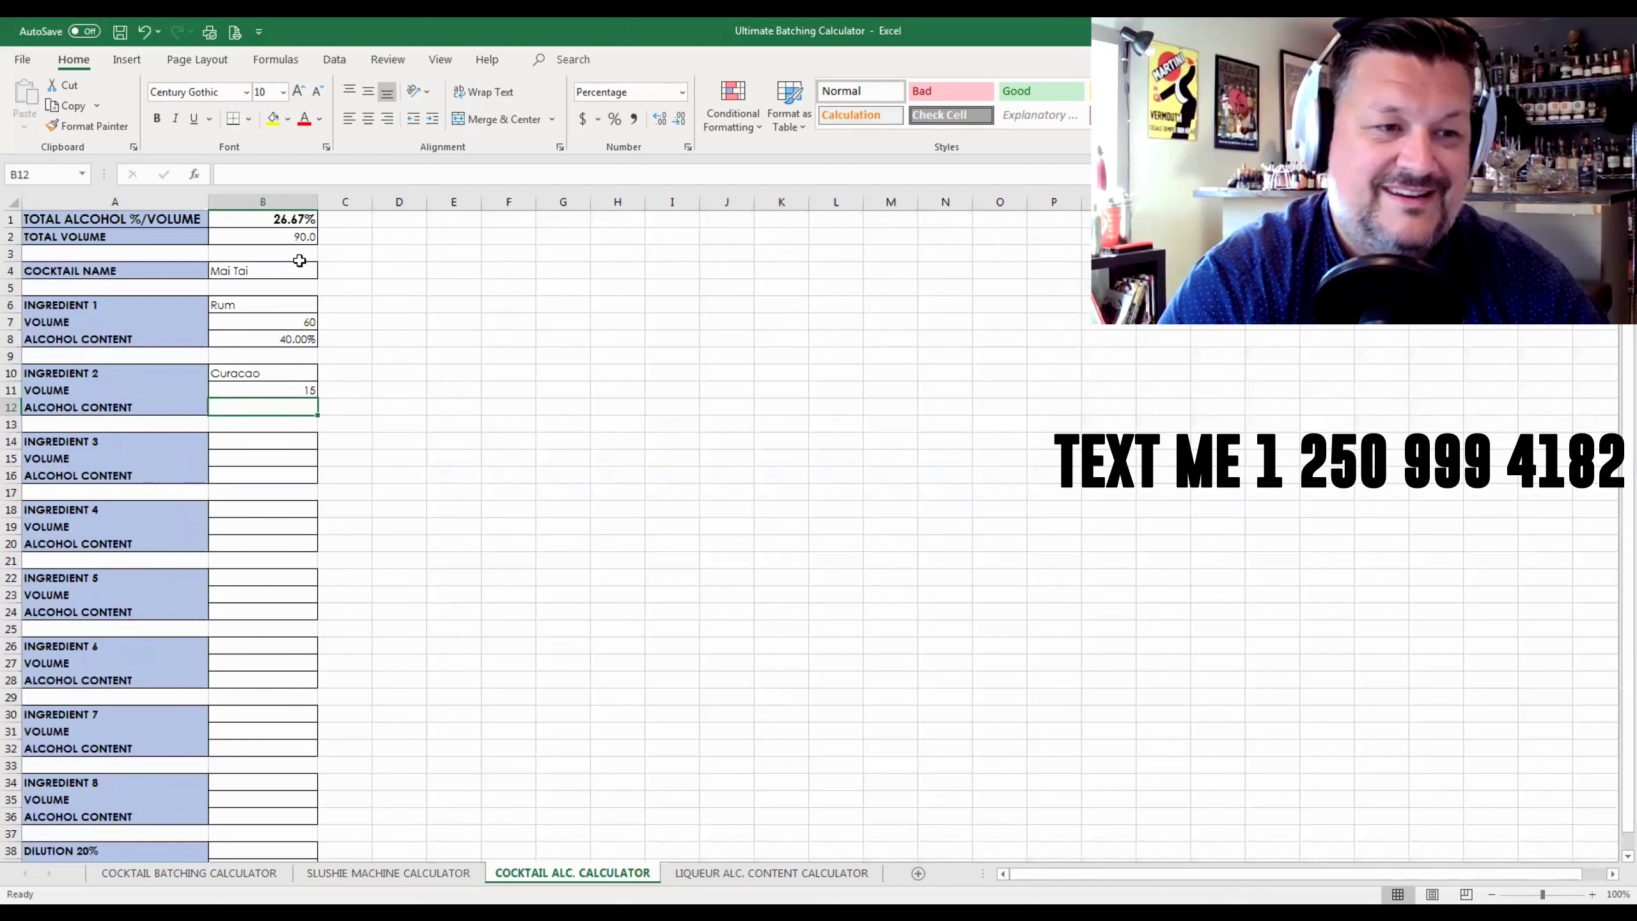
text(40)
key(Return)
key(Return)
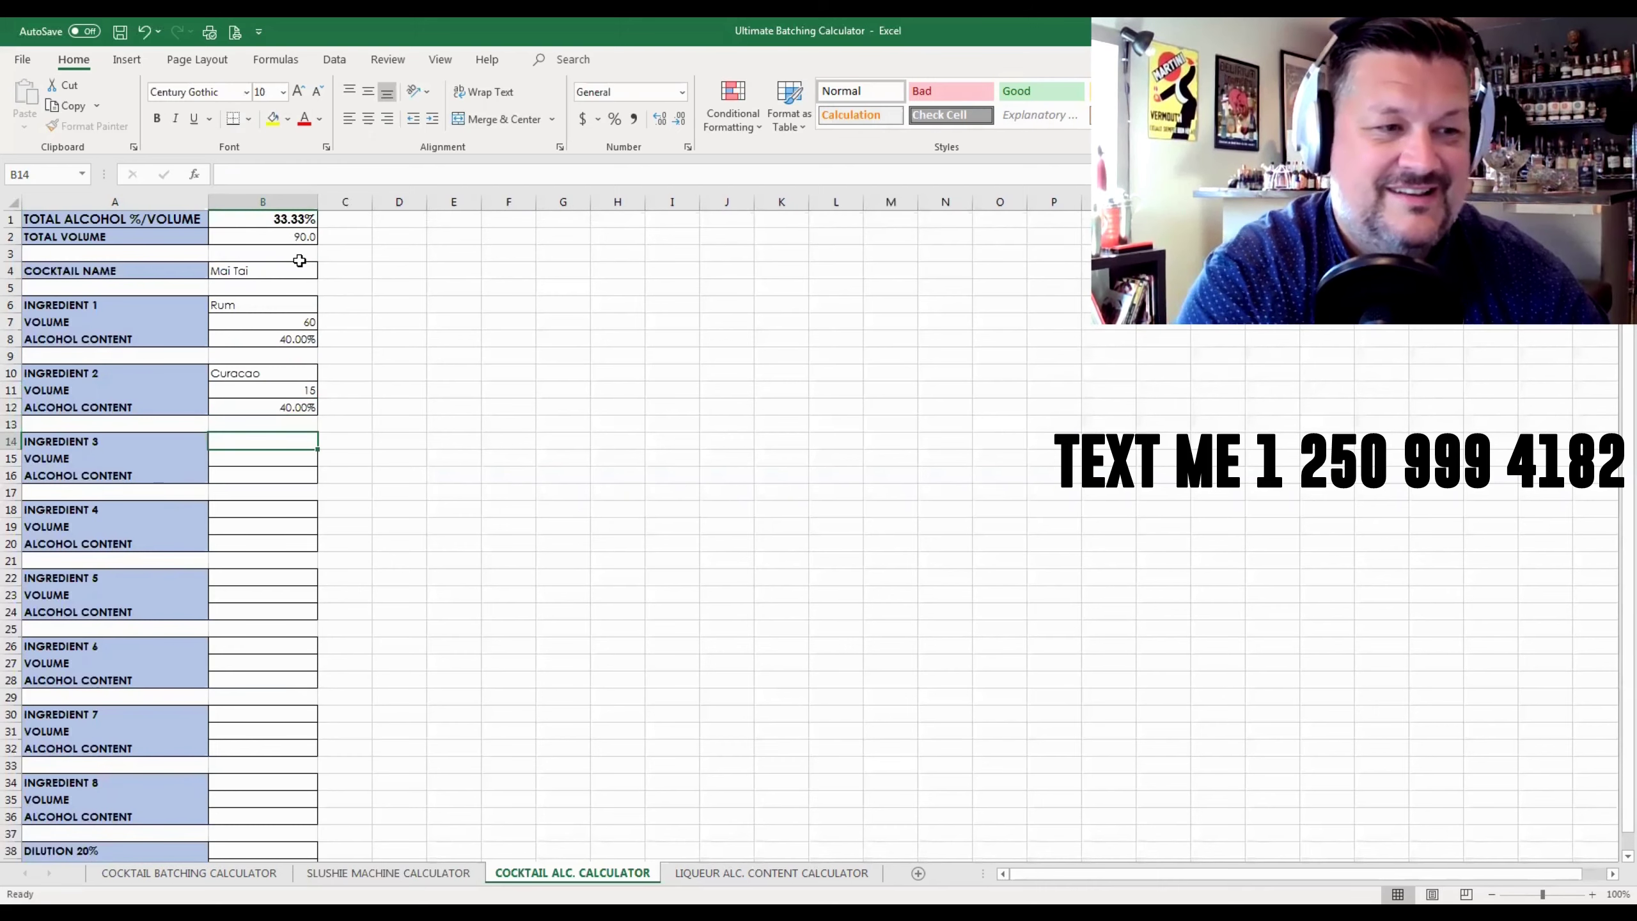
- Fill in ingredient 3 as Orgeat with a volume of 15, leaving its alcohol content blank
text(O)
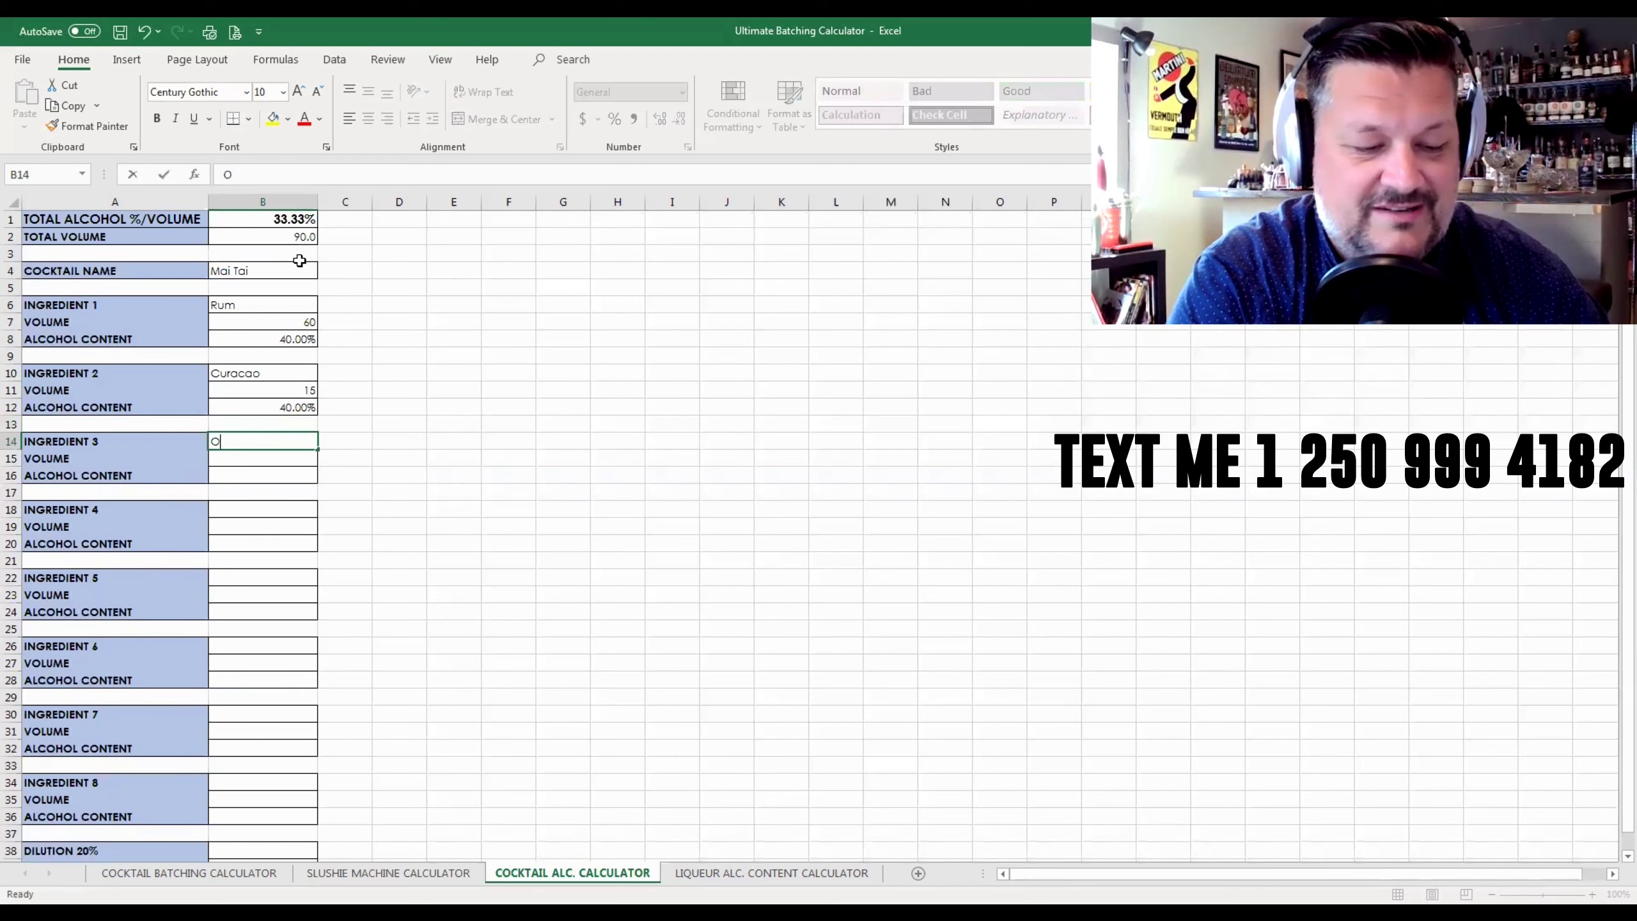
text(rgeat)
key(Return)
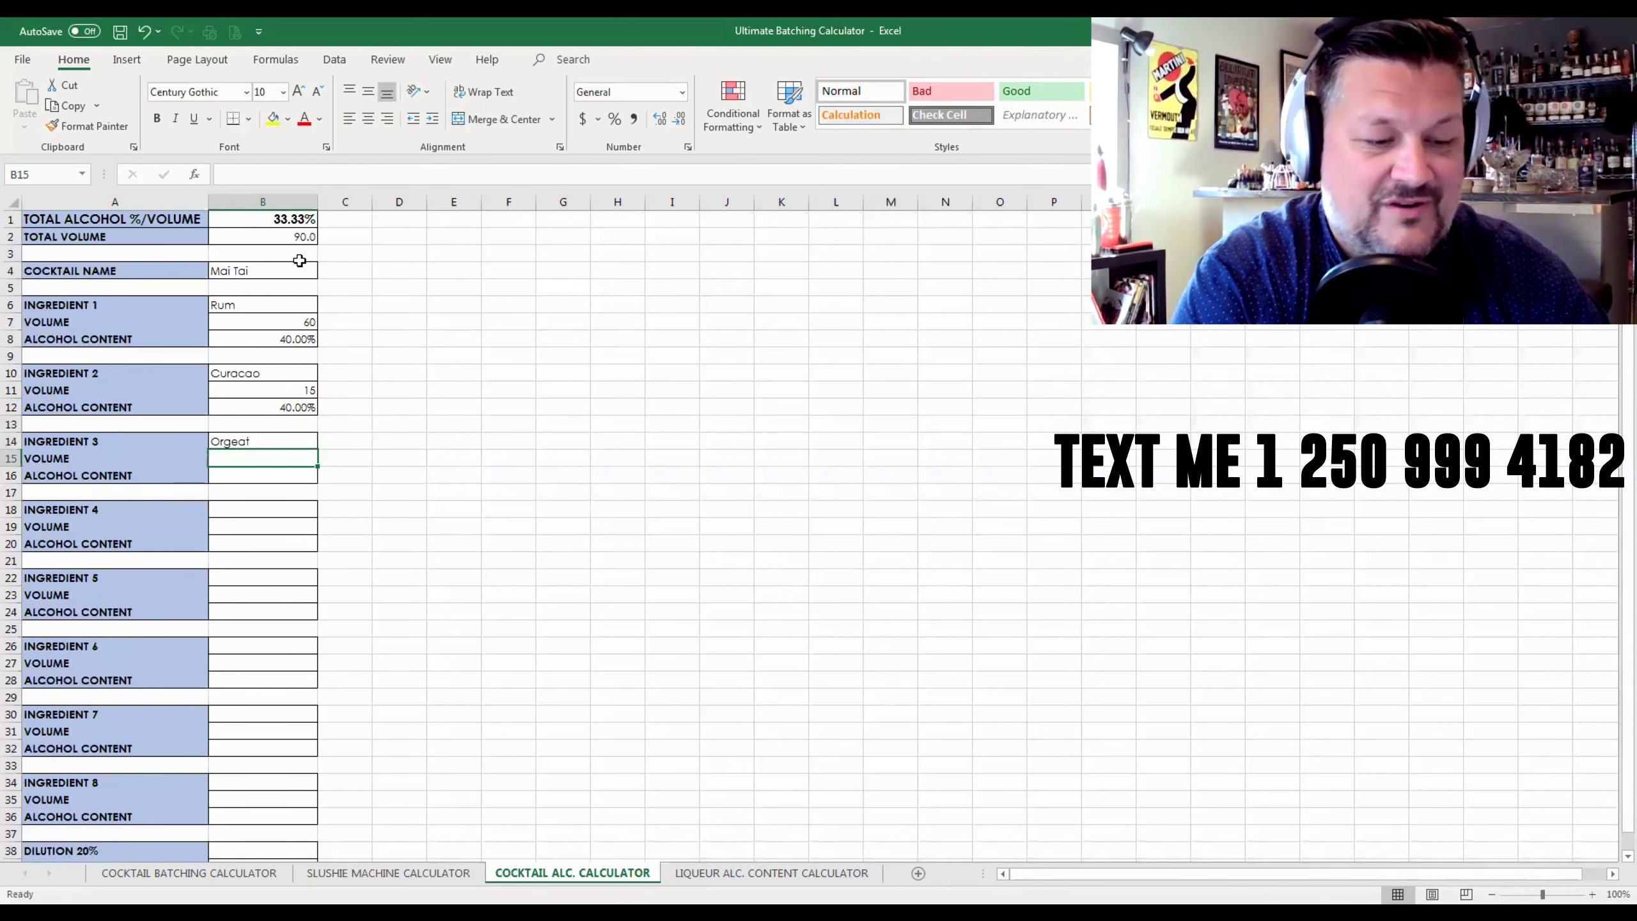
text(15)
key(Return)
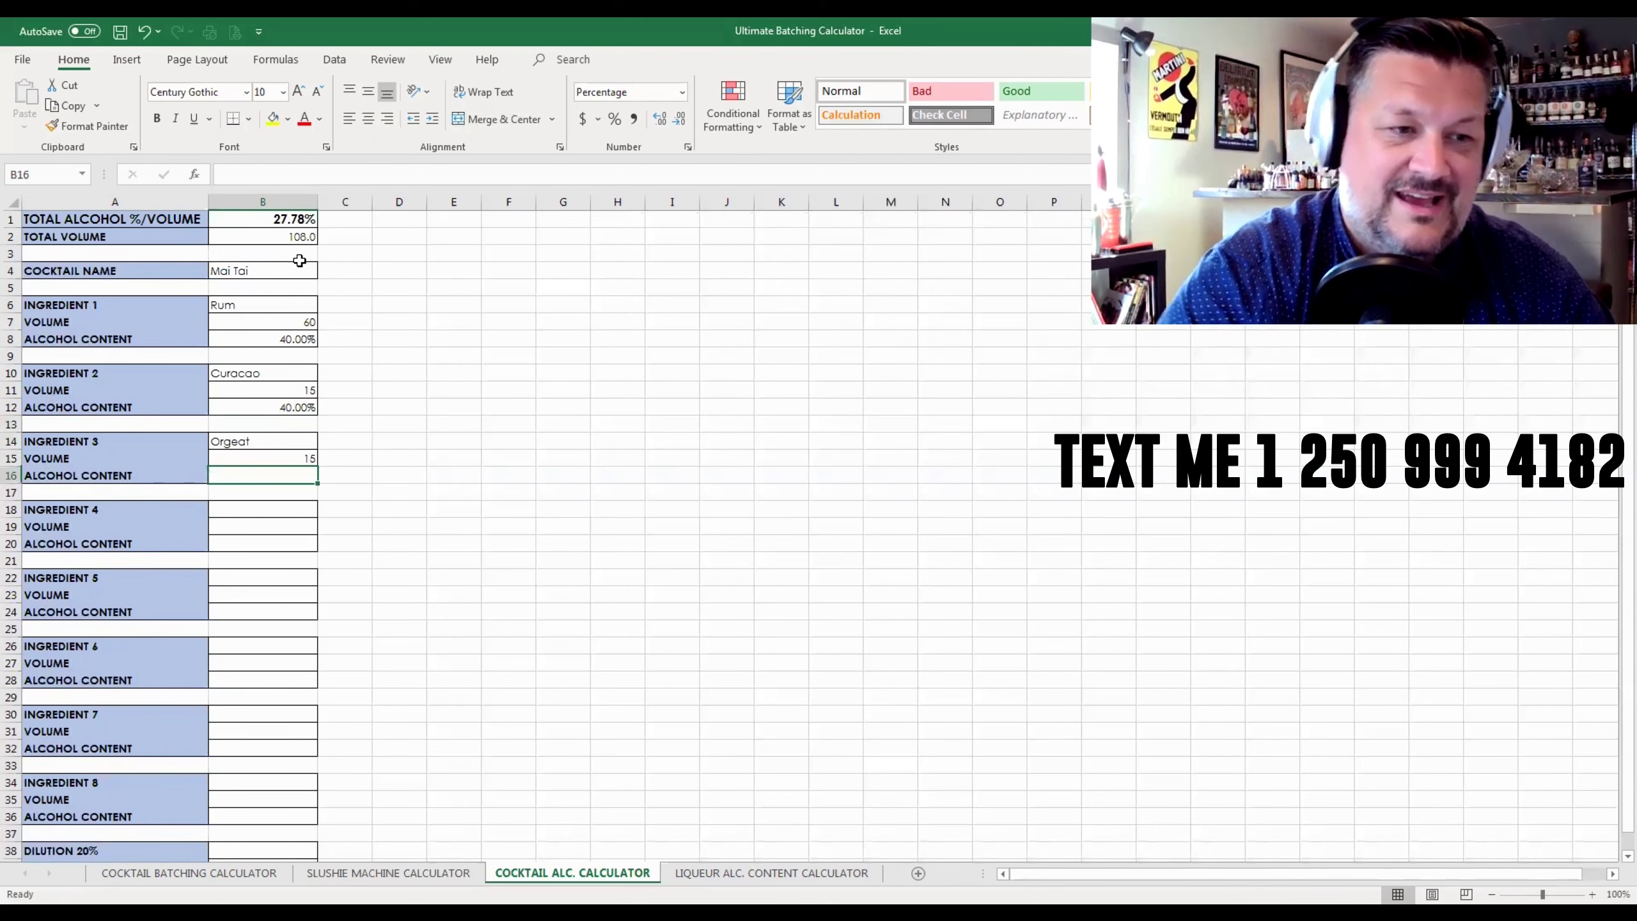
key(Return)
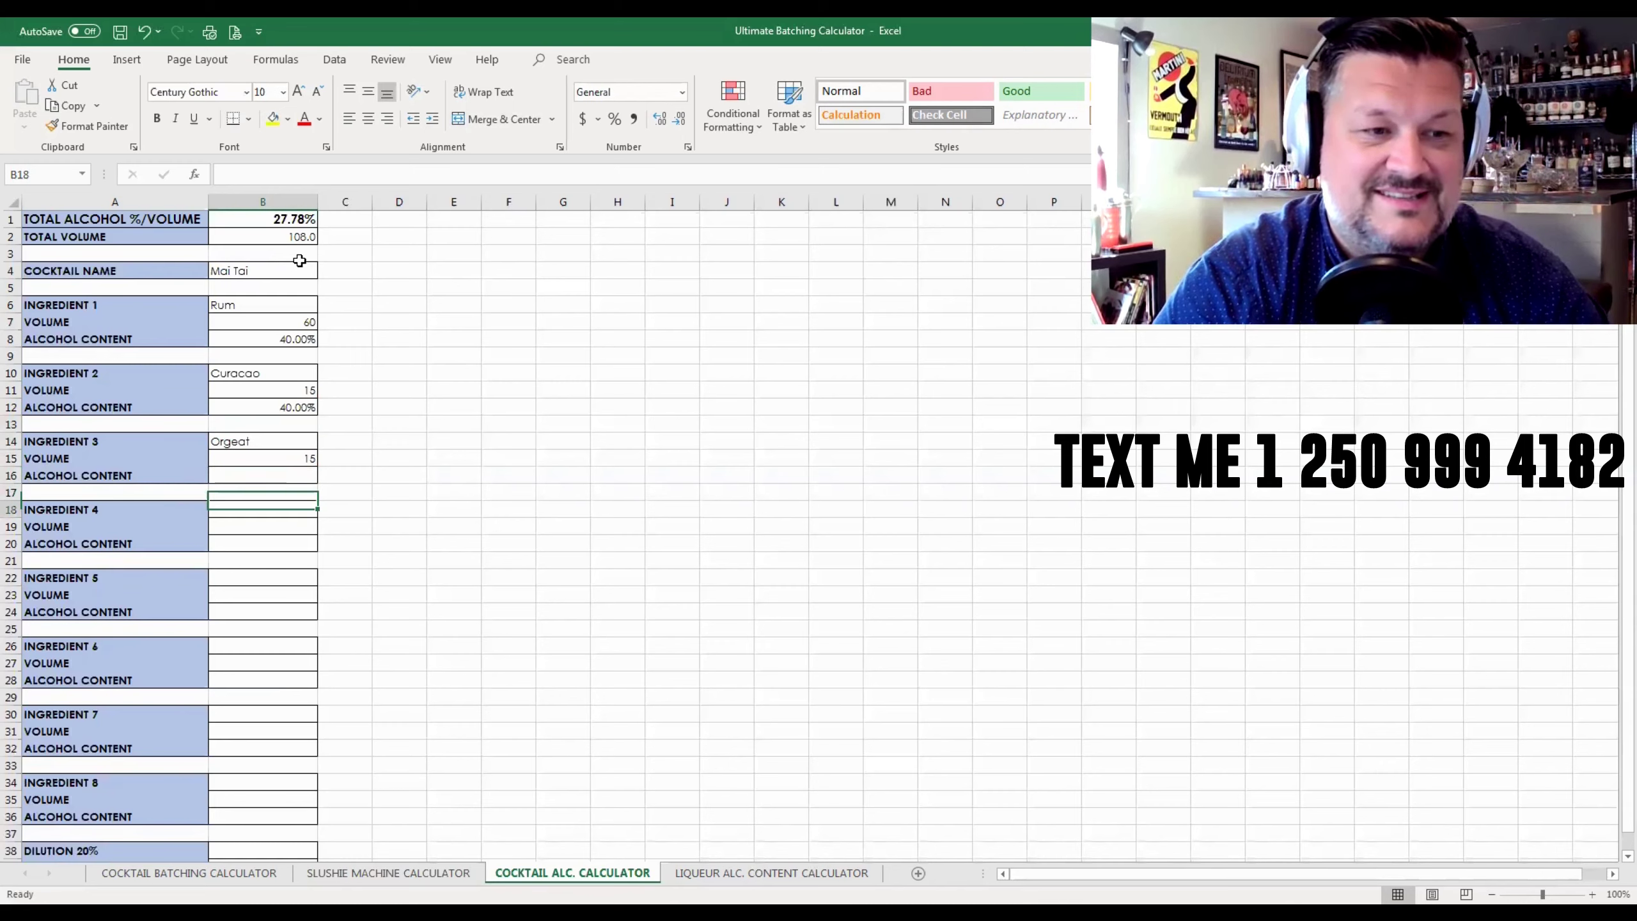
key(Return)
- Fill in ingredient 4 as Lime with a volume of 22.5
text(Lime)
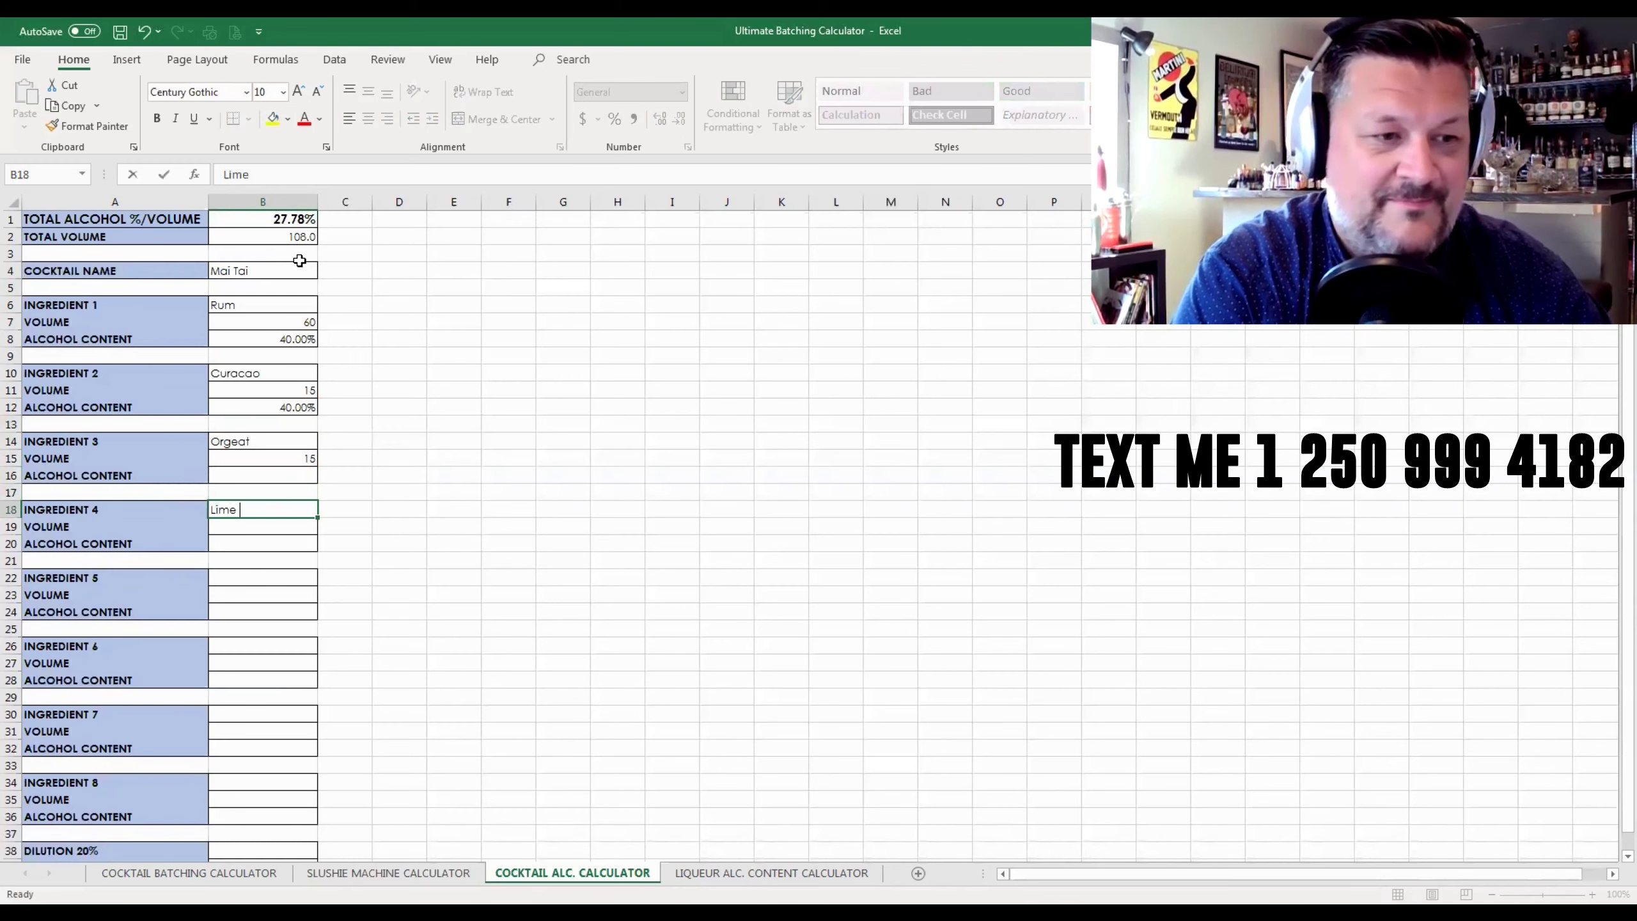
key(Return)
text(22.5)
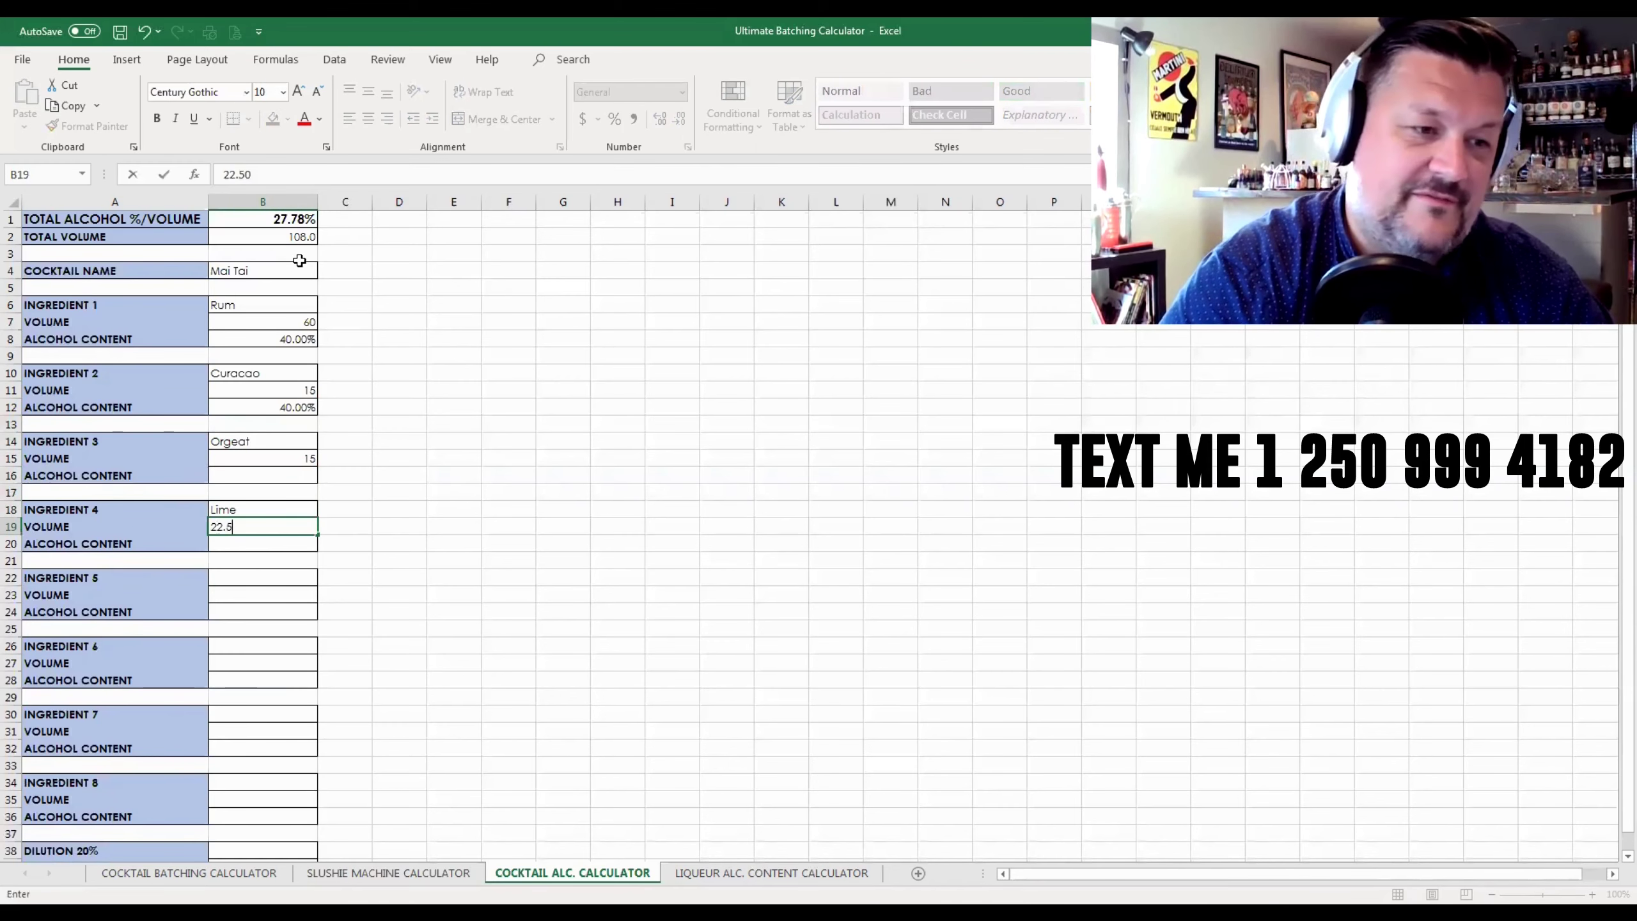
key(Return)
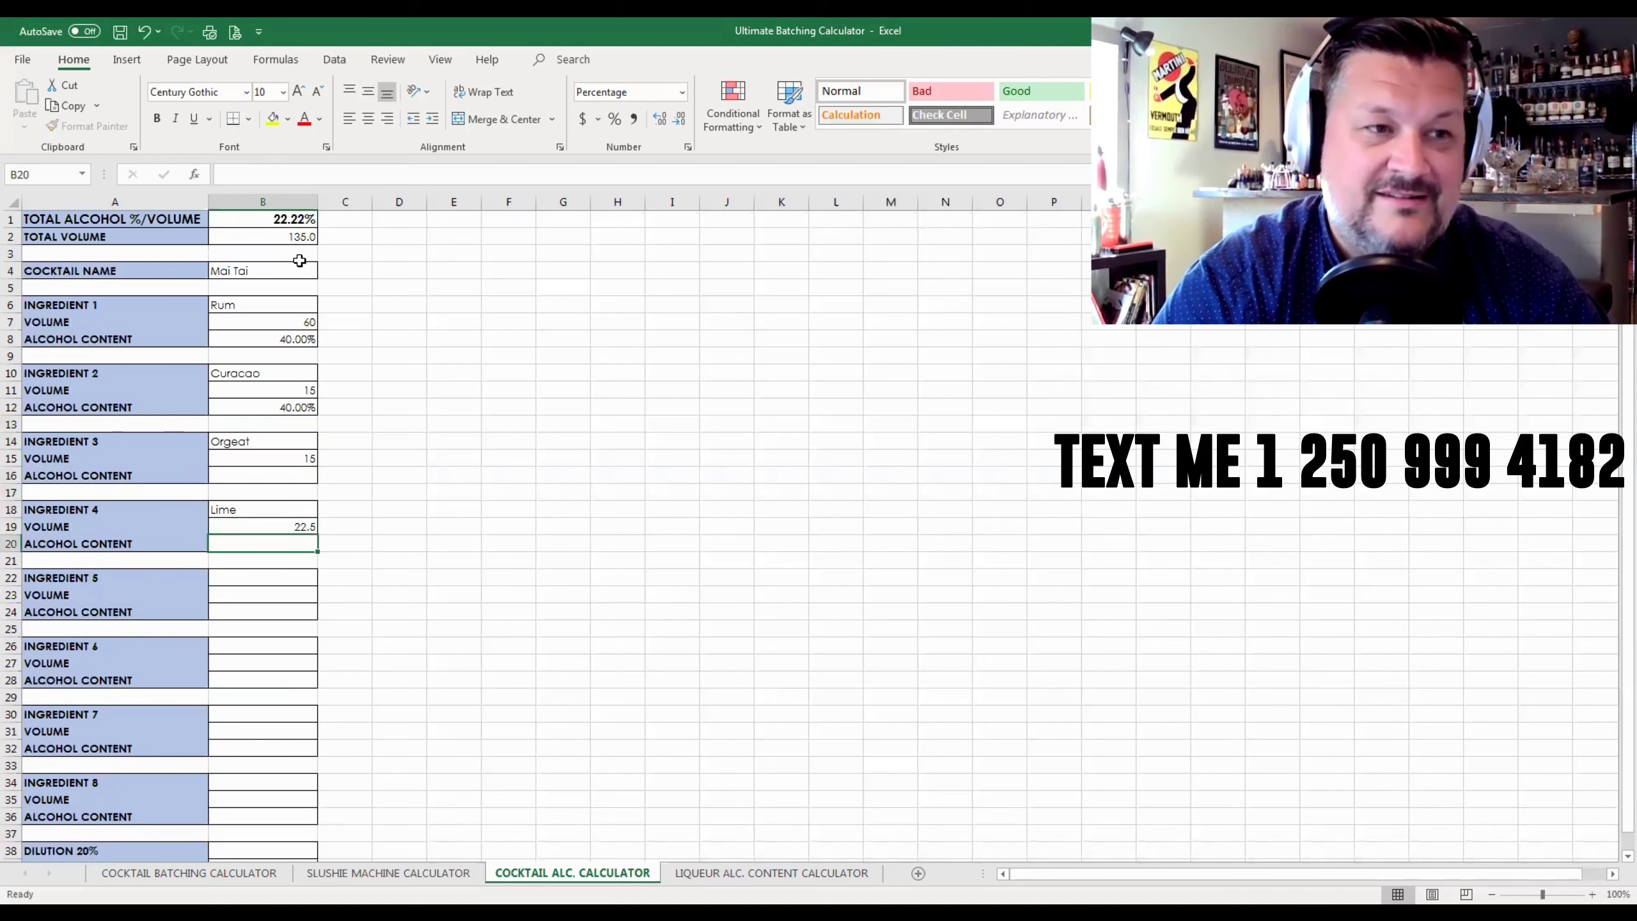
- Inspect the formulas behind the dilution volume, the total alcohol percentage and the total volume of the Mai Tai
scroll(380, 491, down, 2)
click(278, 767)
scroll(276, 767, up, 2)
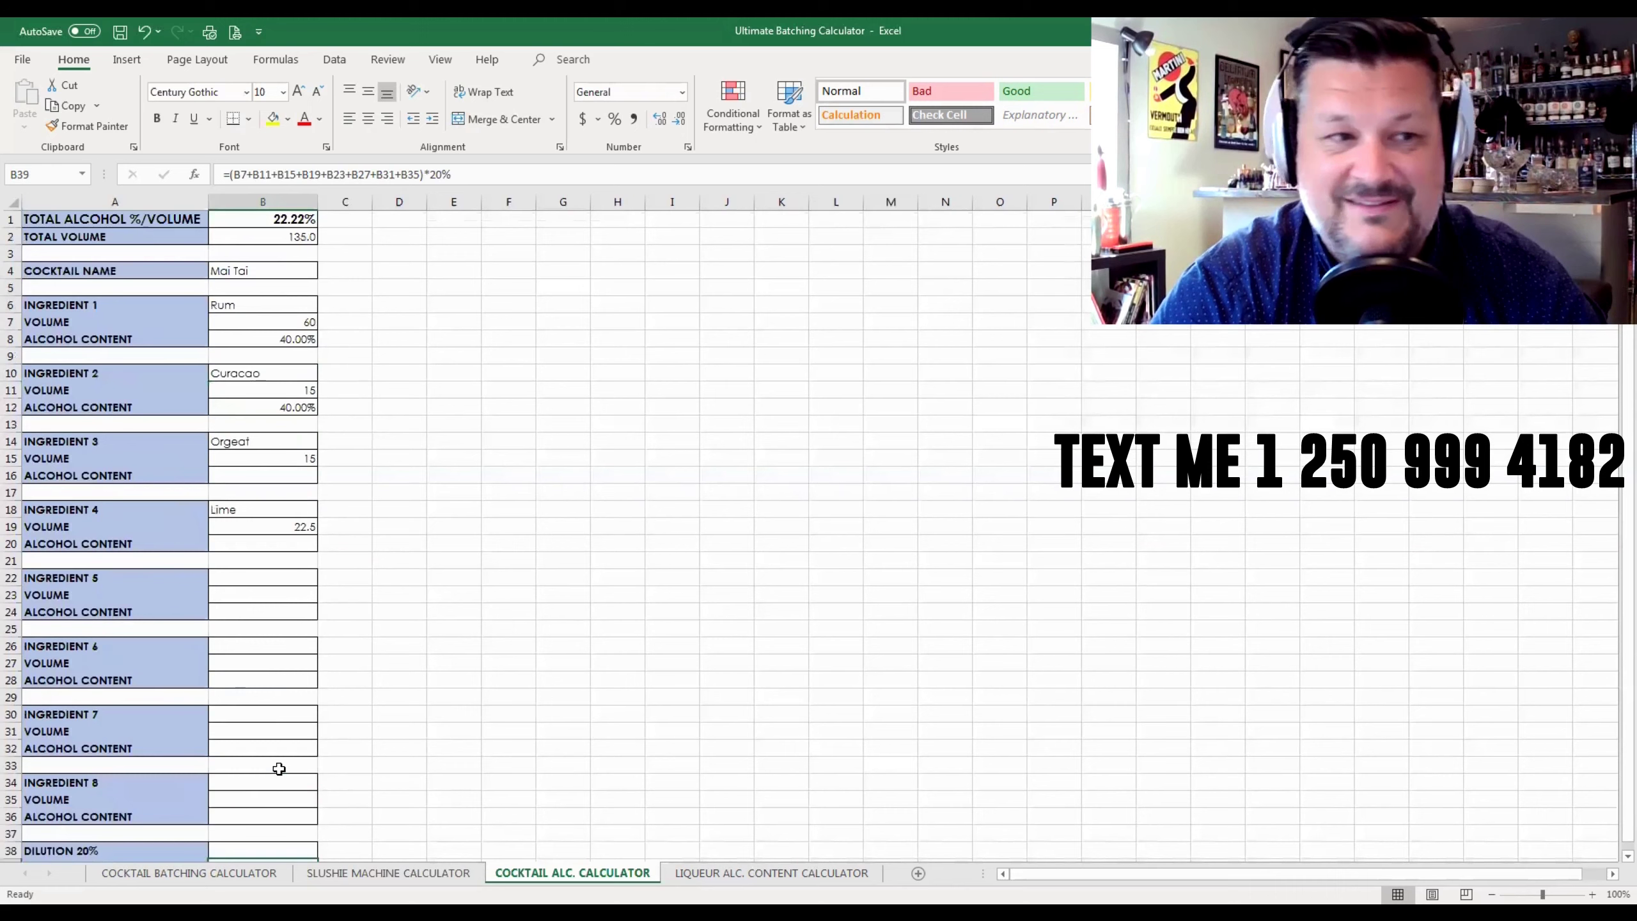
click(289, 220)
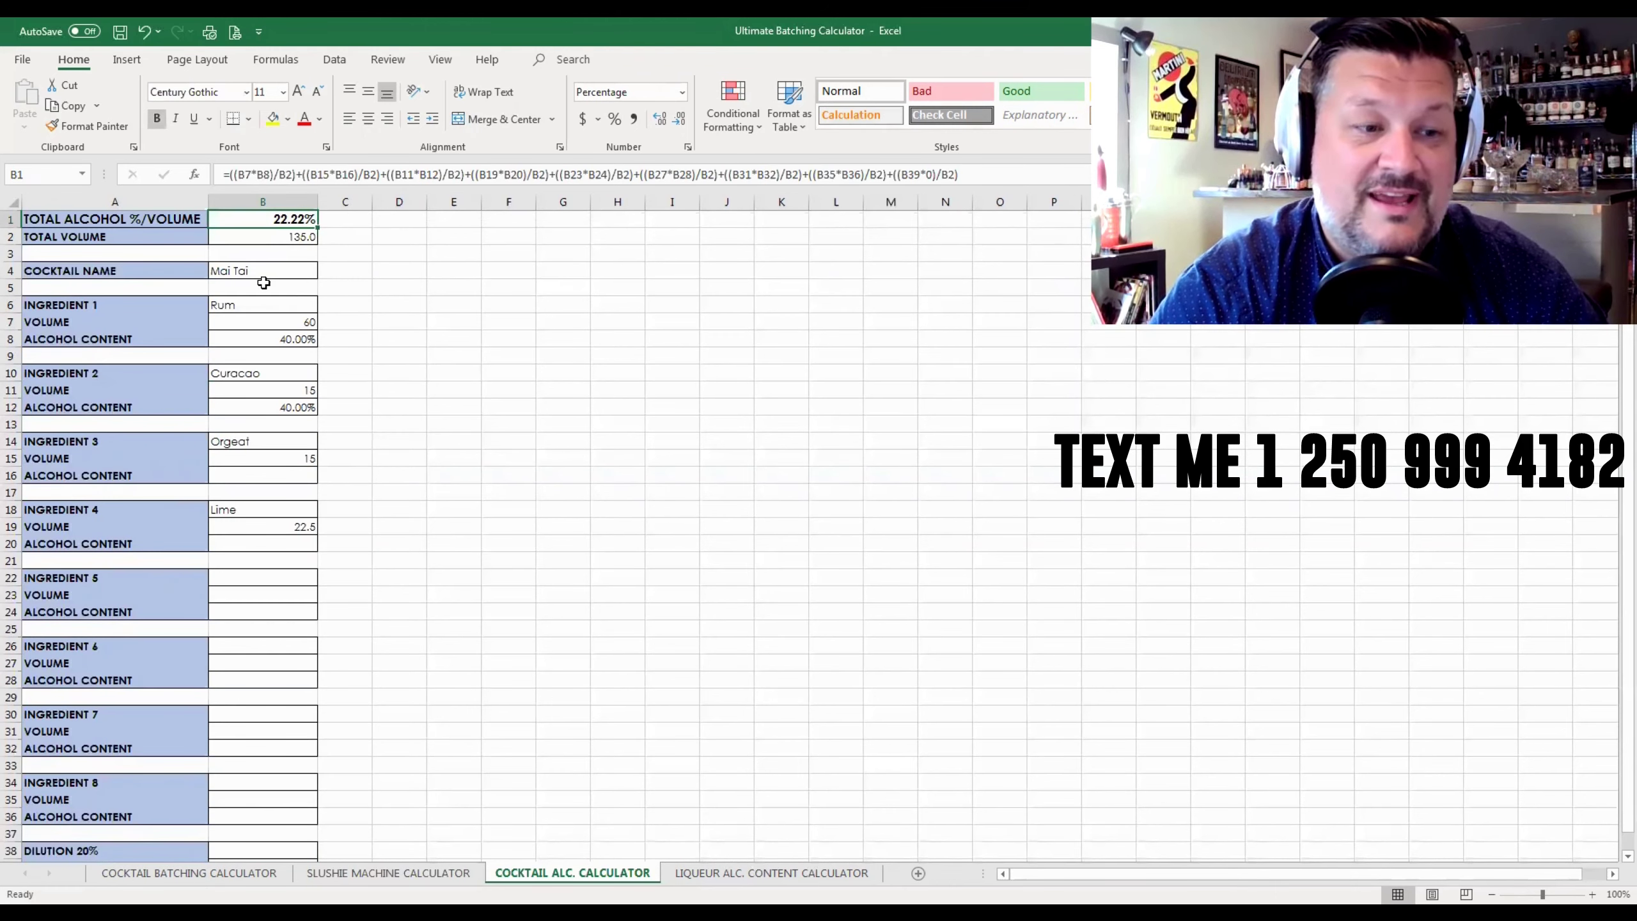
click(280, 238)
scroll(280, 238, down, 1)
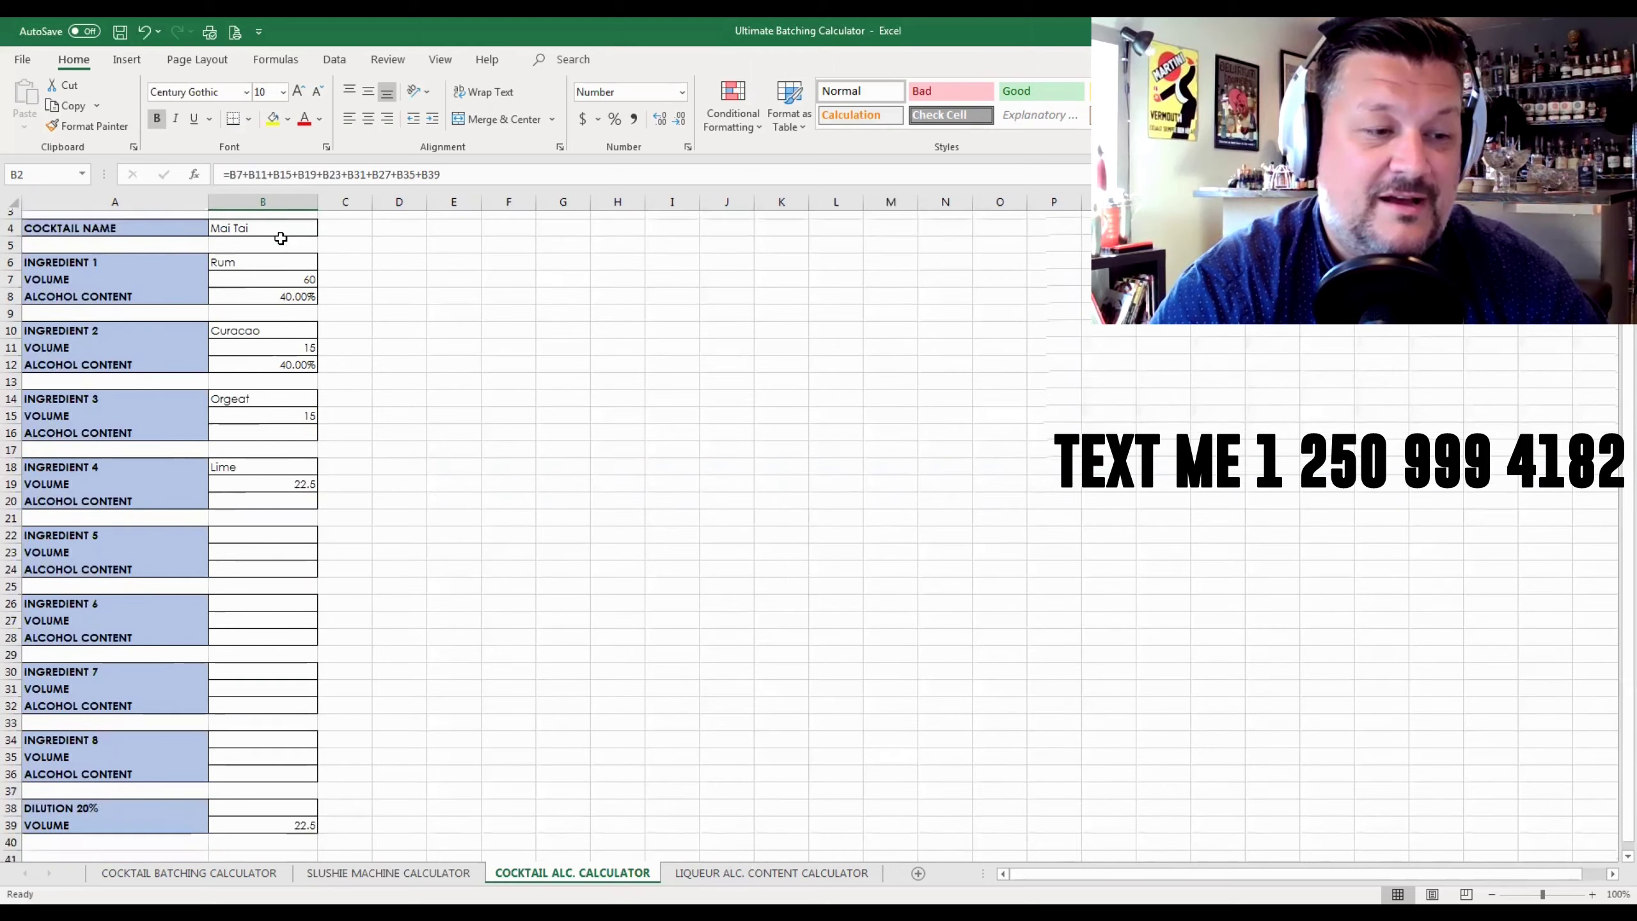
scroll(284, 236, up, 1)
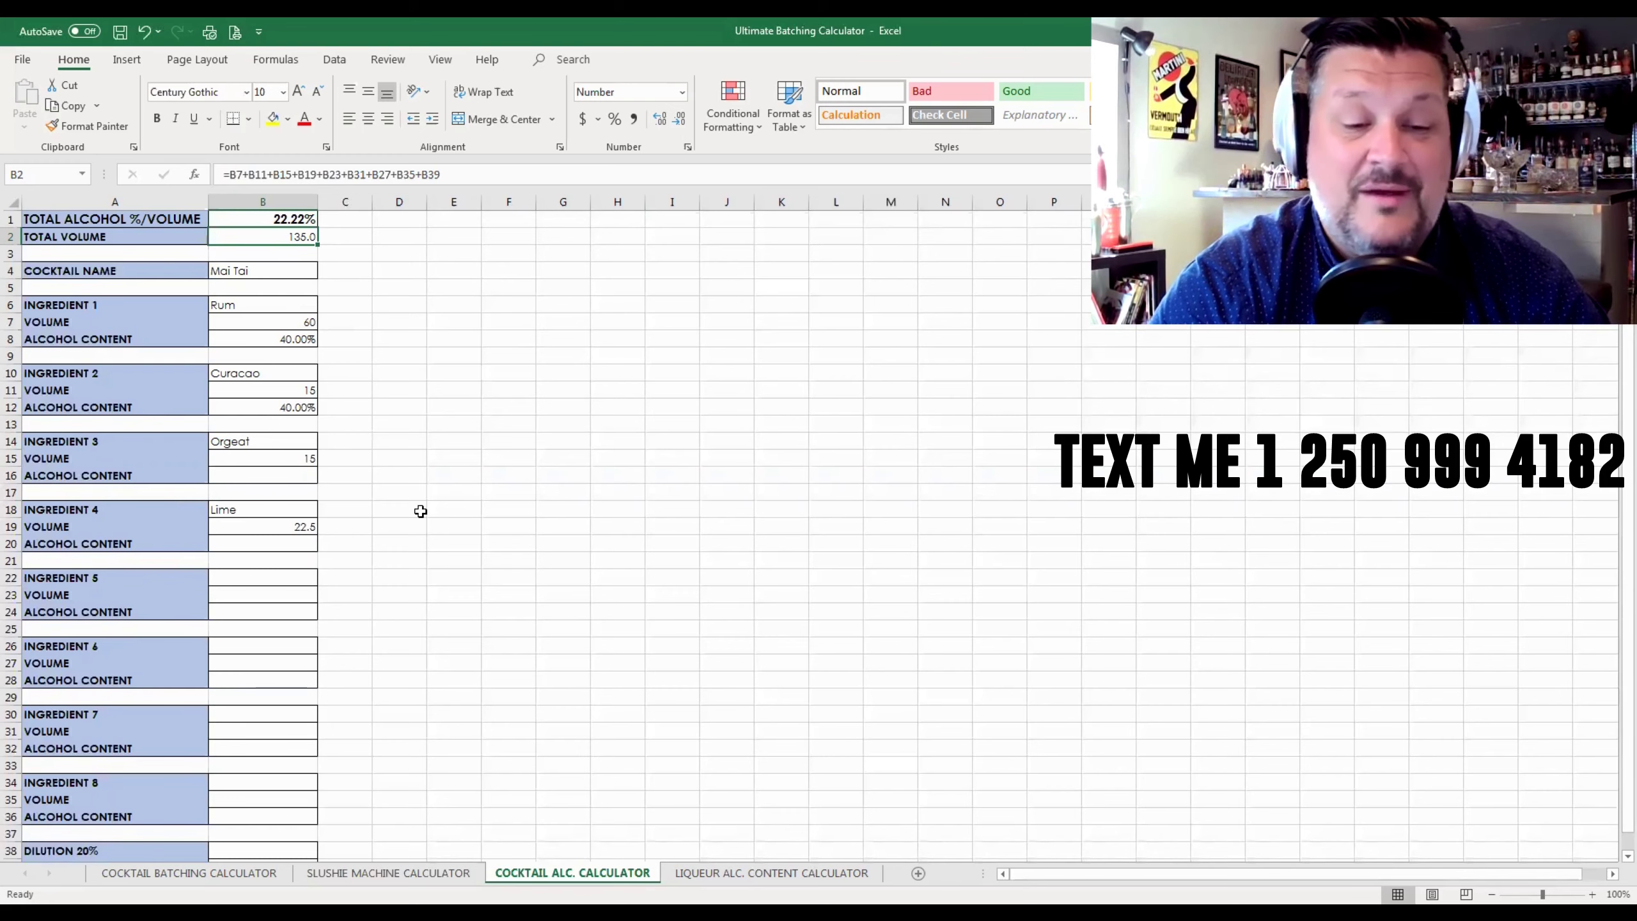
- Open the liqueur alcohol content calculator sheet
click(773, 873)
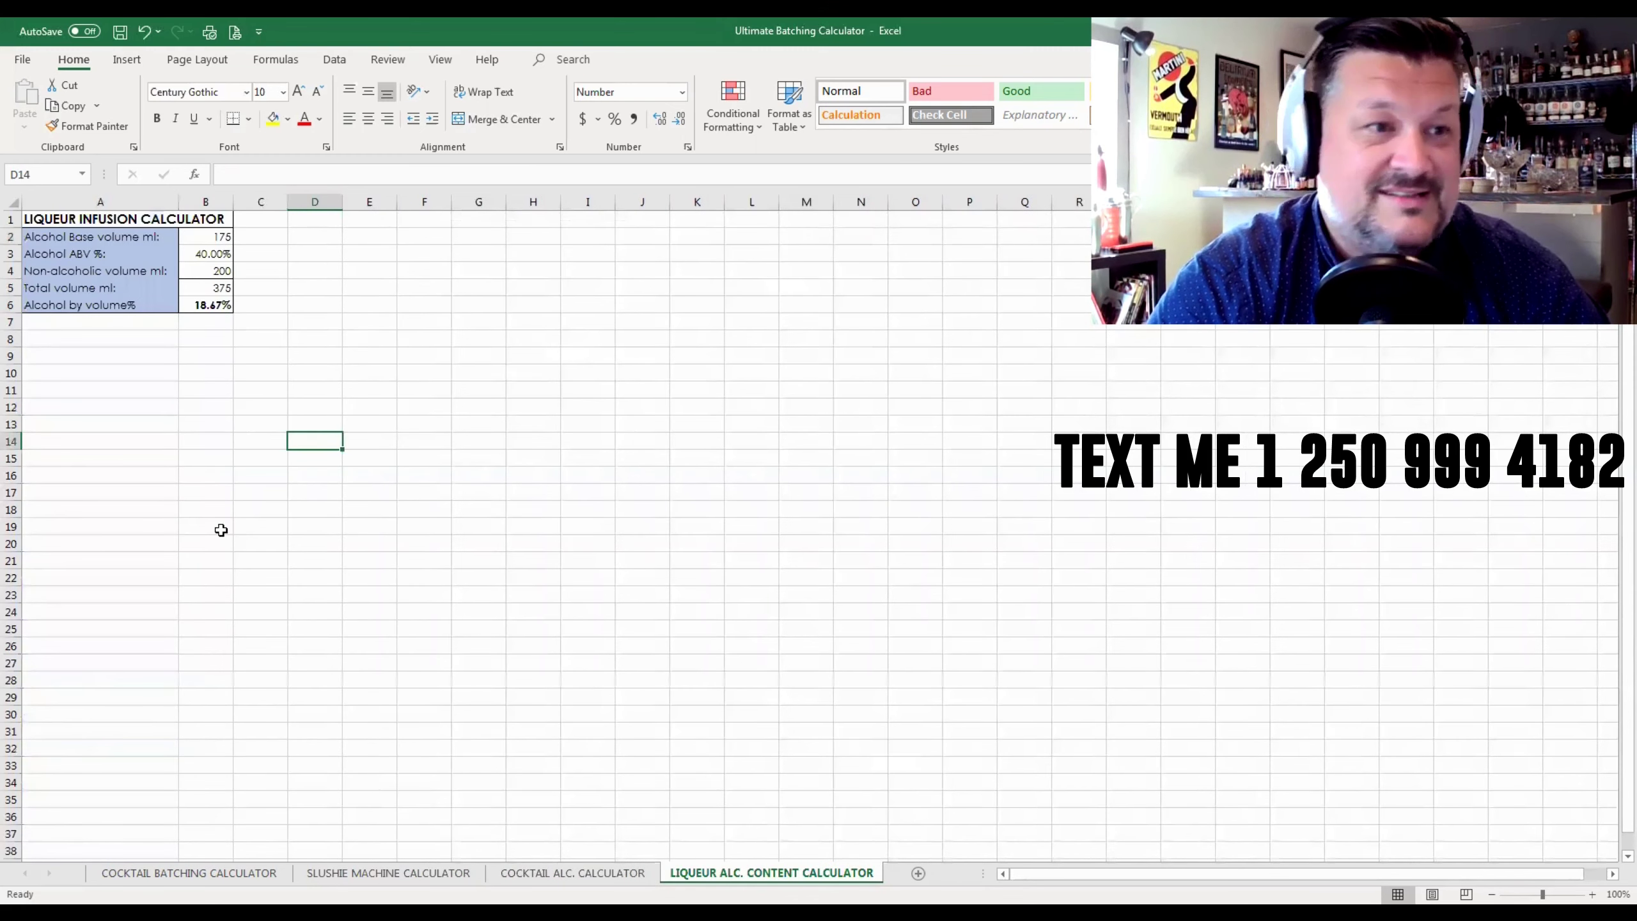
- Clear the alcohol base volume, alcohol ABV and non-alcoholic volume values in the liqueur infusion calculator
click(151, 387)
click(216, 240)
key(Delete)
key(Return)
key(Delete)
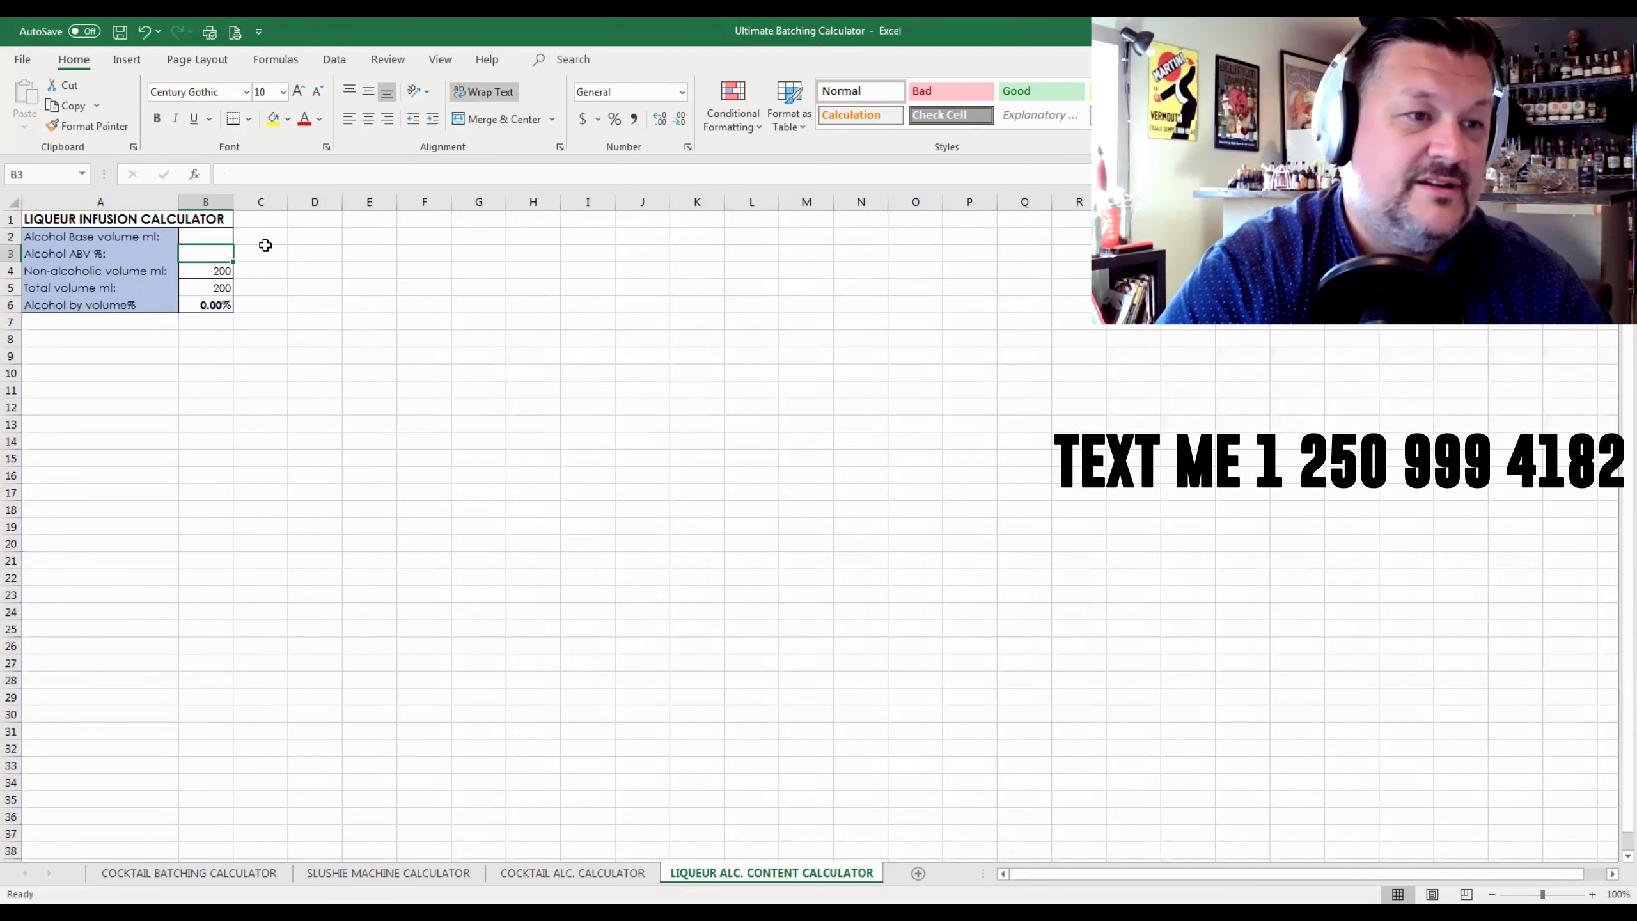
key(Return)
key(Delete)
- Fill in the liqueur infusion calculator with an alcohol base volume of 375 ml, an ABV of 40% and a non-alcoholic volume of 375 ml
click(223, 234)
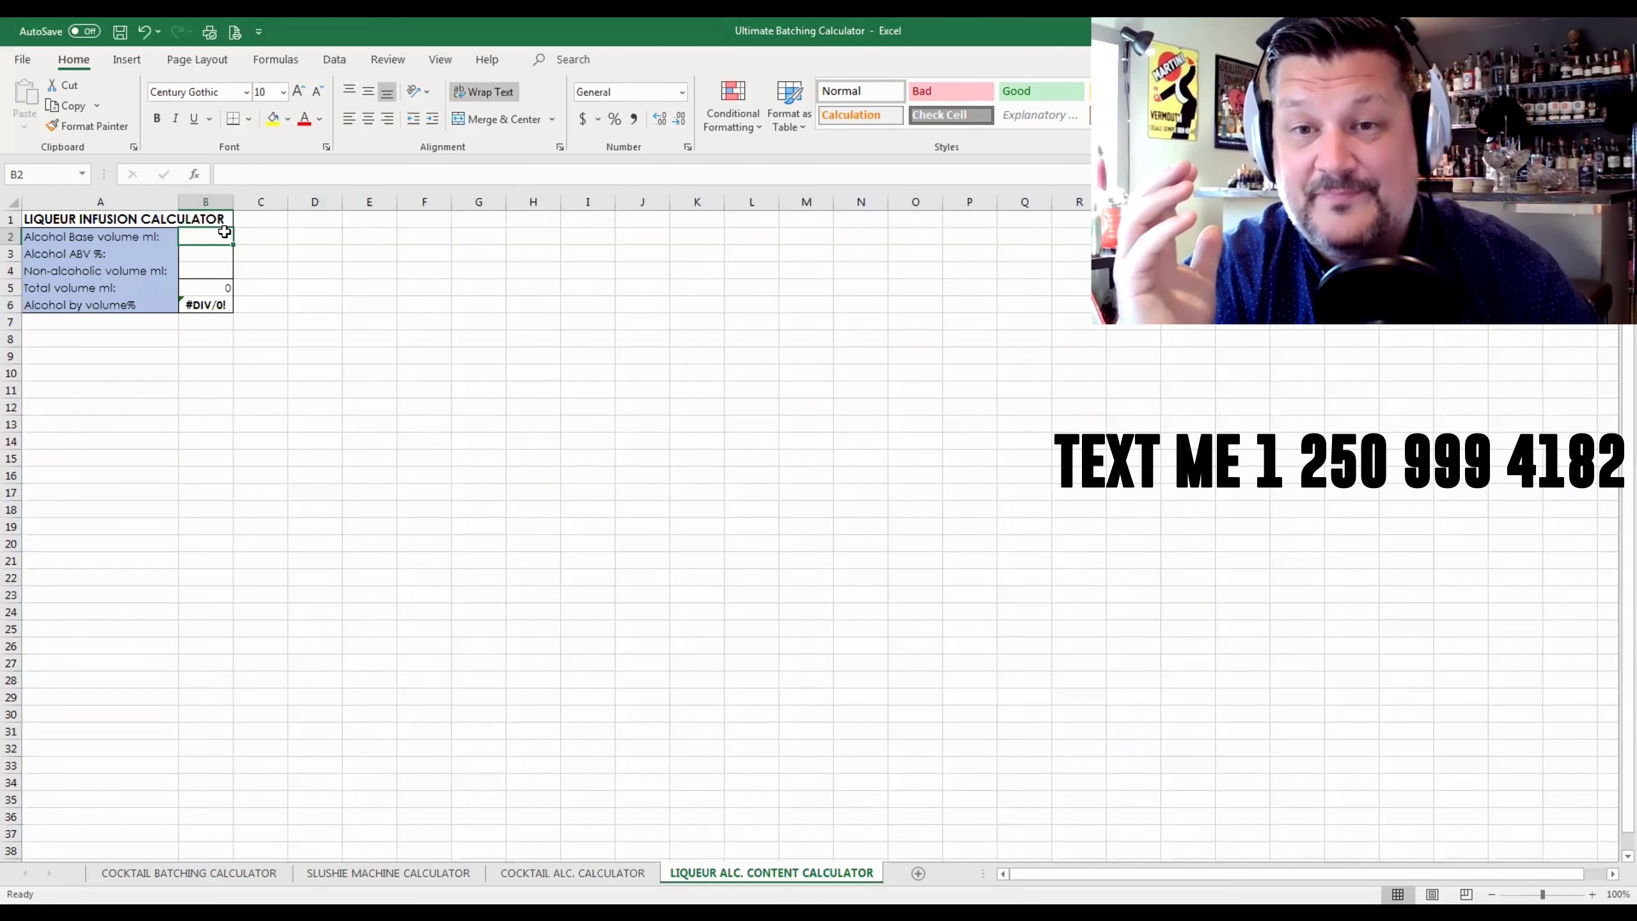
text(375)
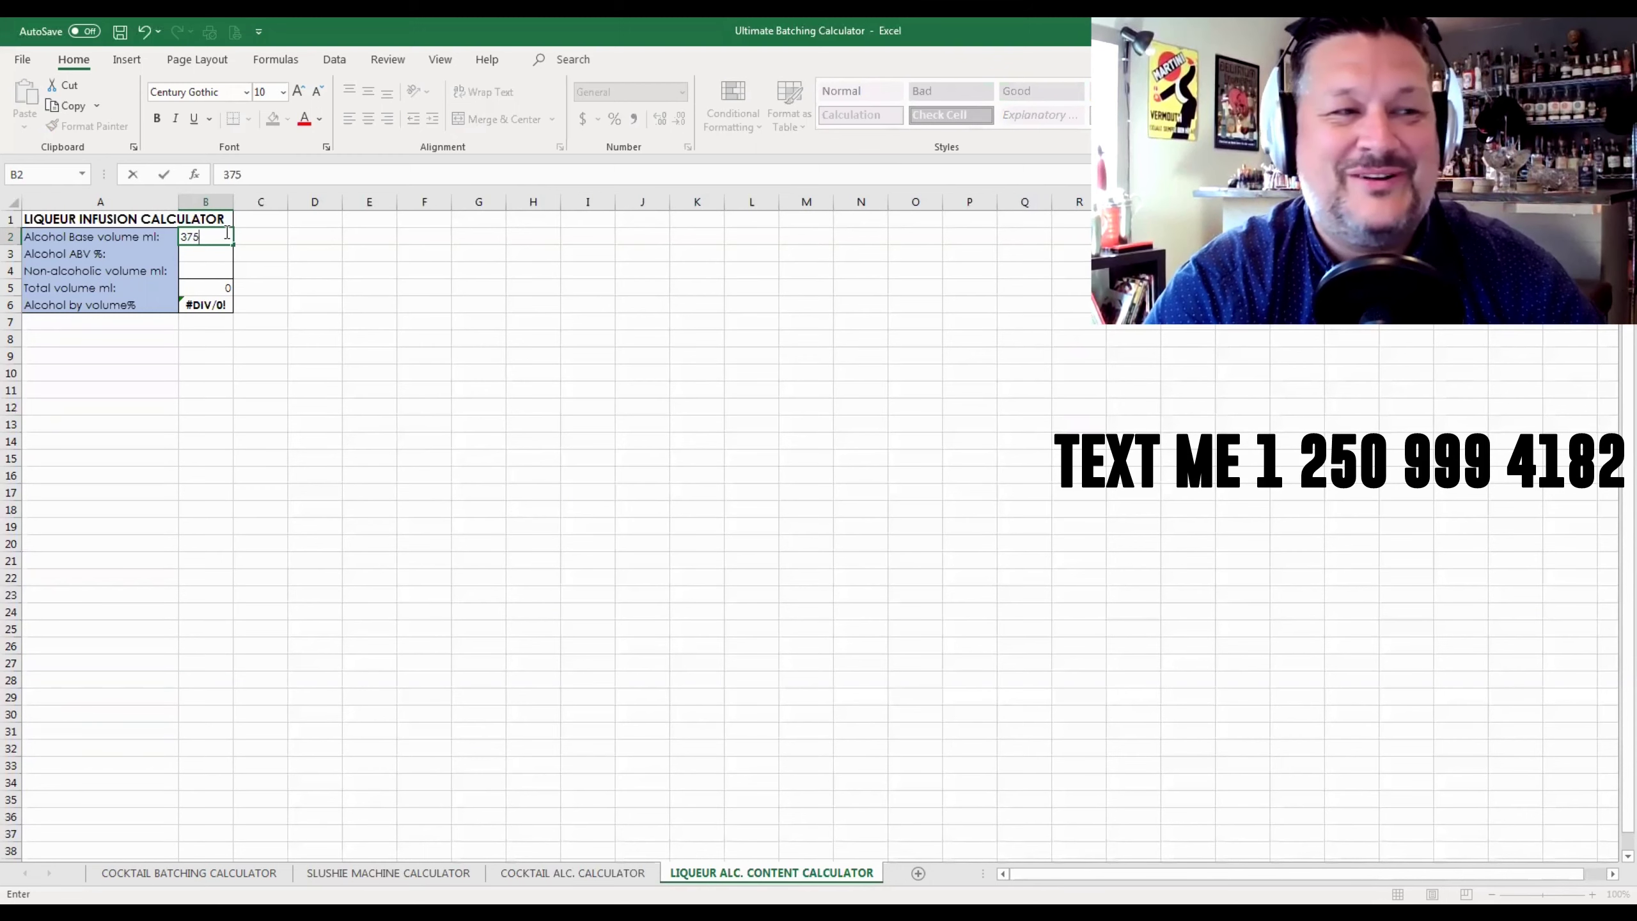
key(Return)
text(40)
key(Return)
text(375)
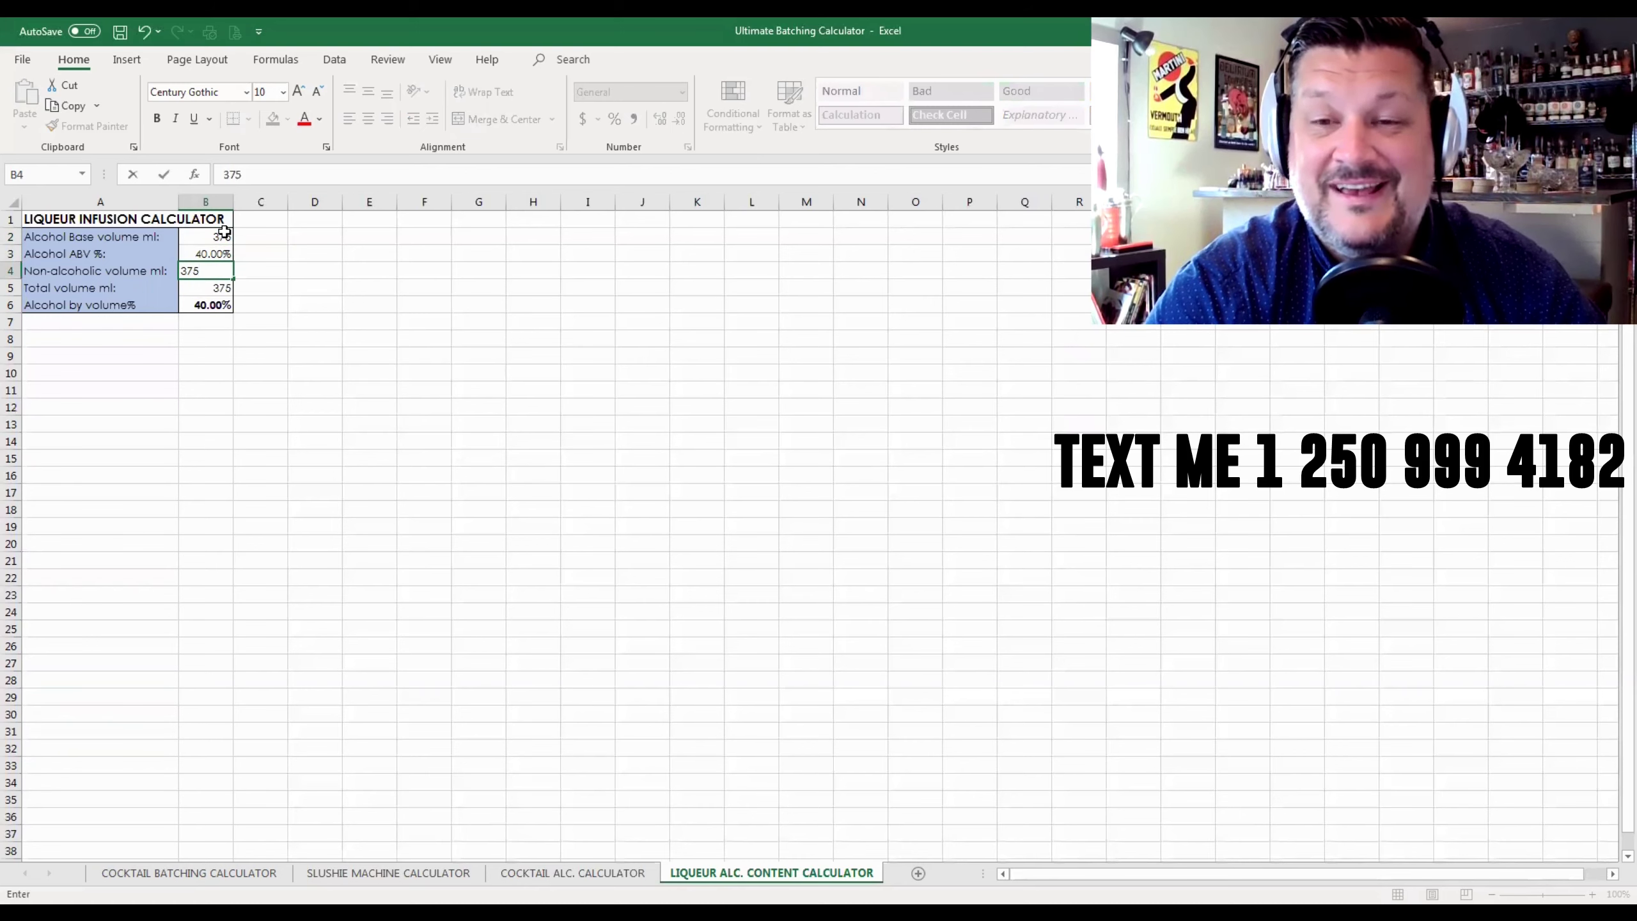
key(Return)
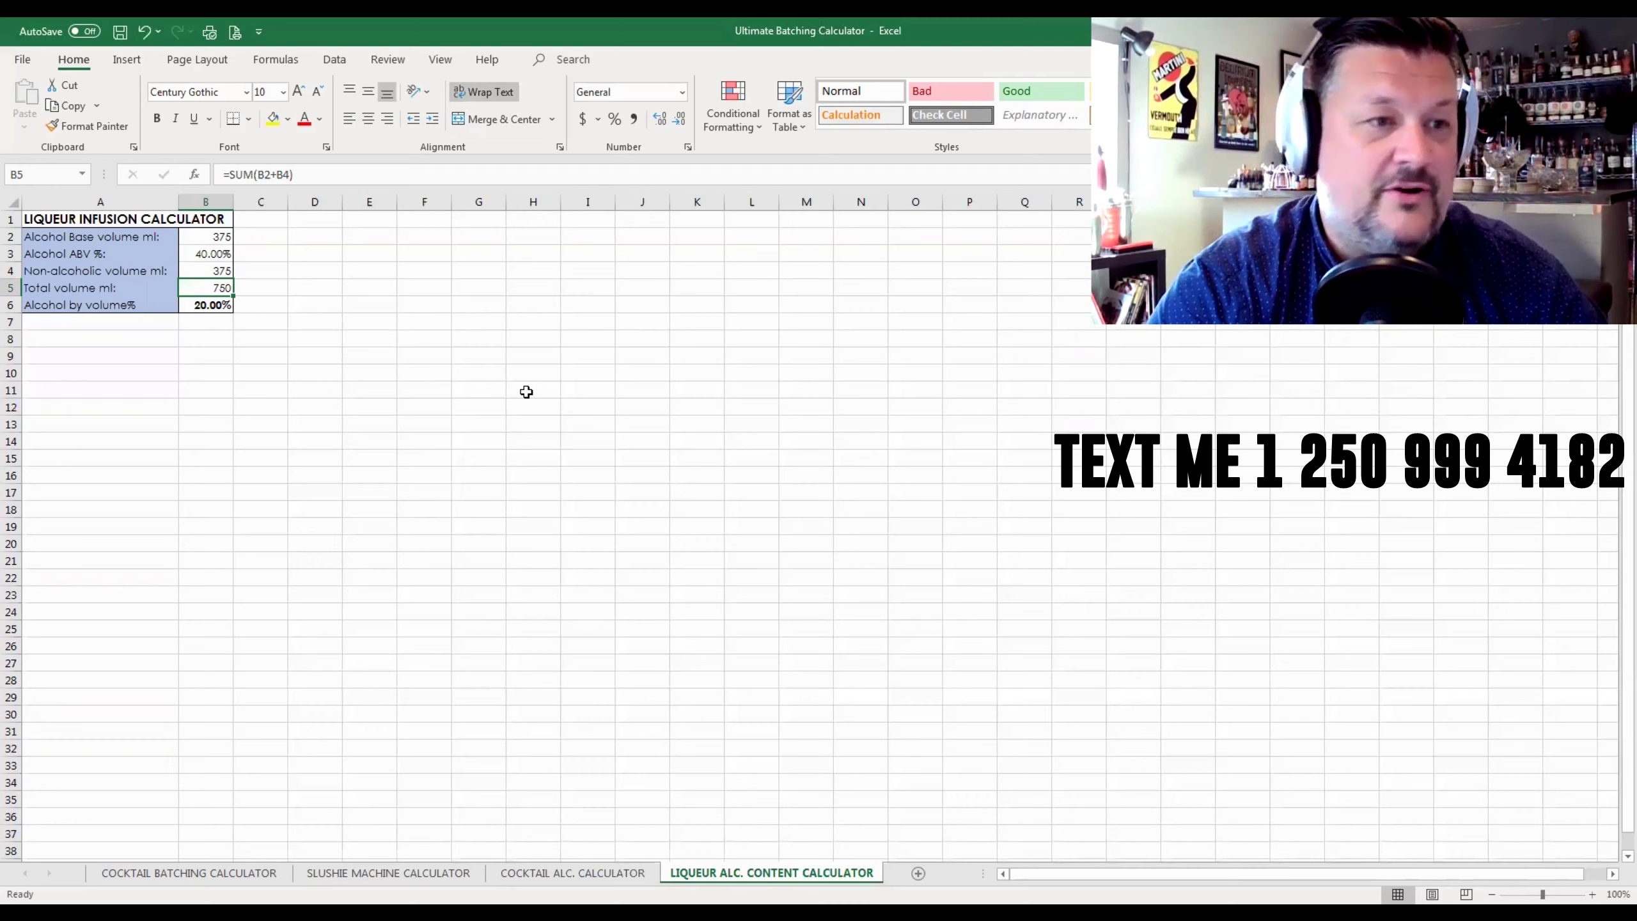
- Review the cocktail batching, slushie machine and cocktail alcohol calculator sheets, ending on the liqueur alcohol content calculator
click(202, 882)
click(339, 877)
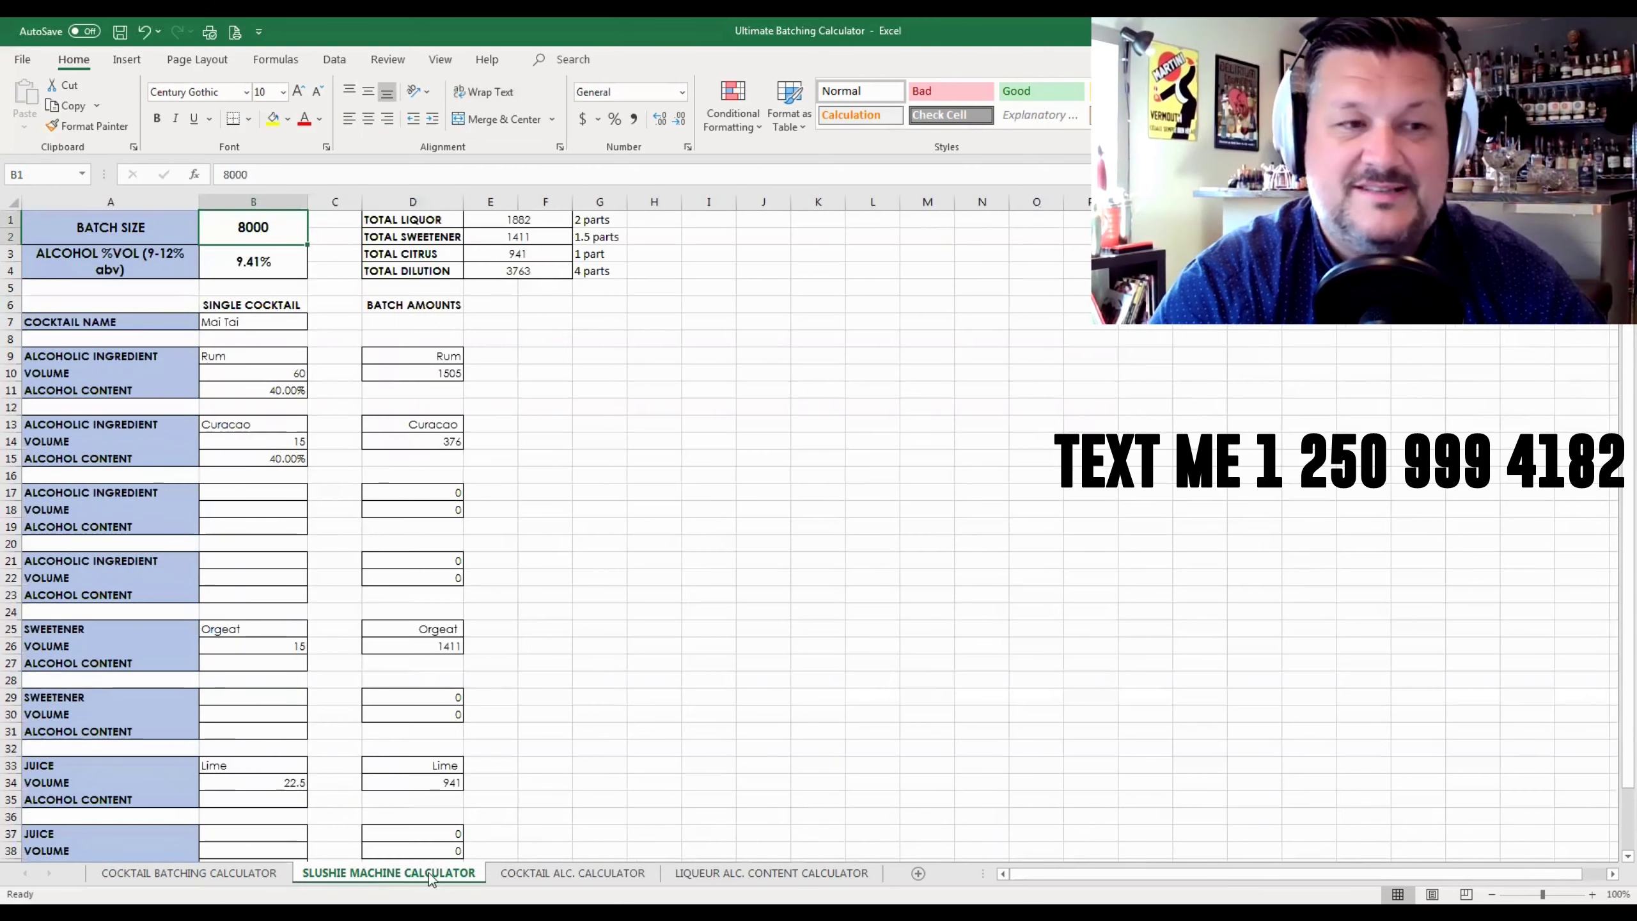
click(599, 880)
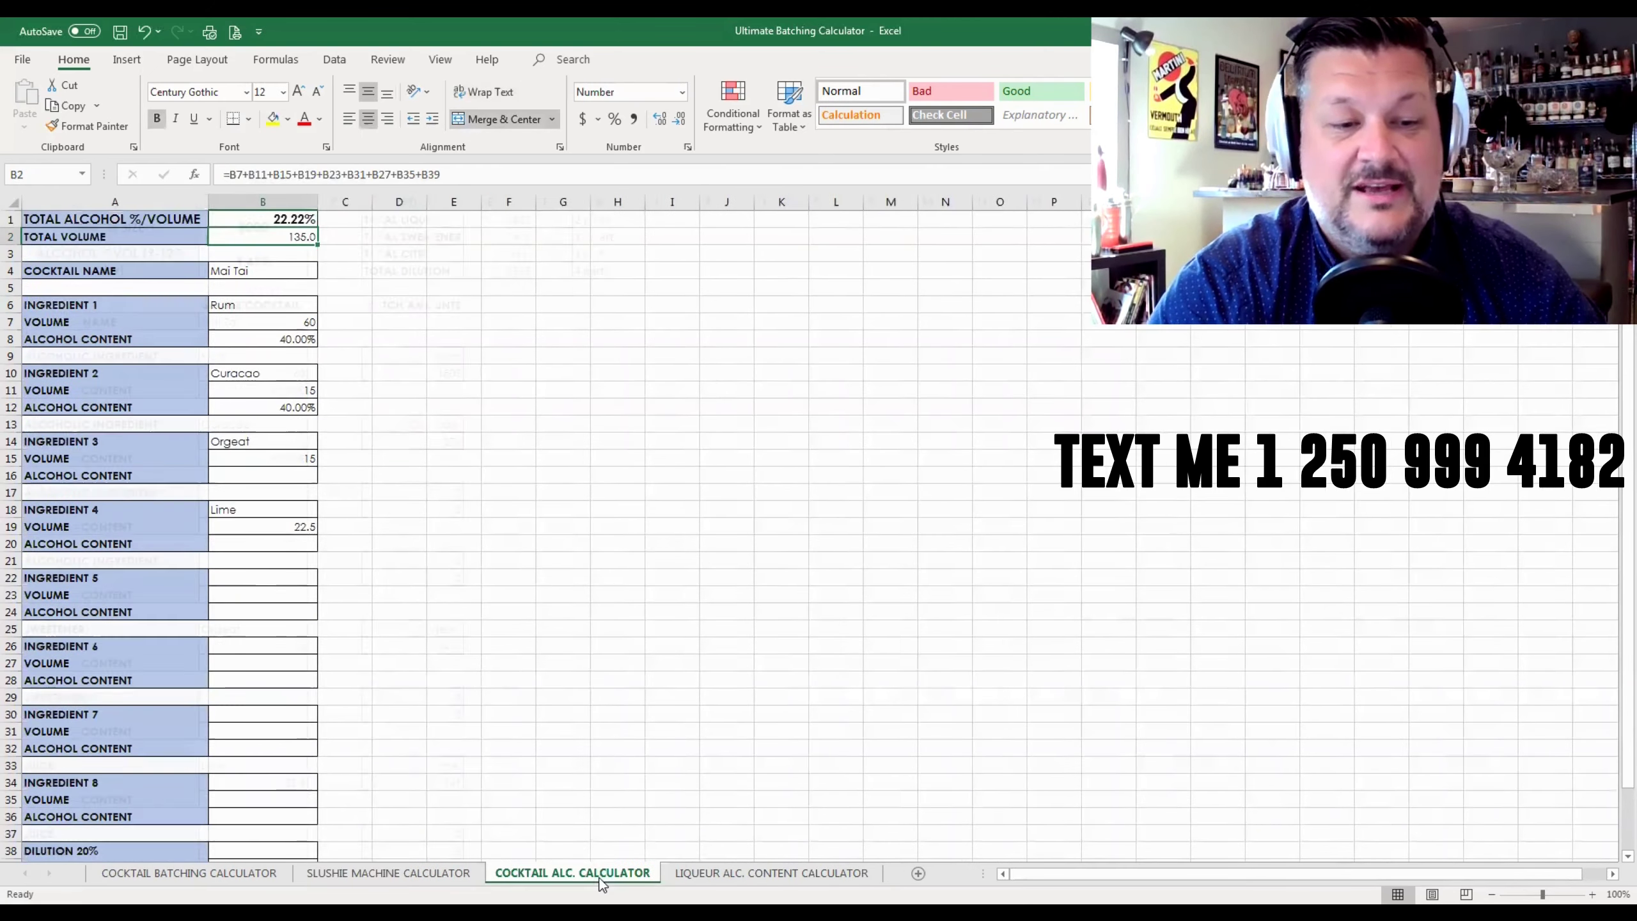
click(765, 872)
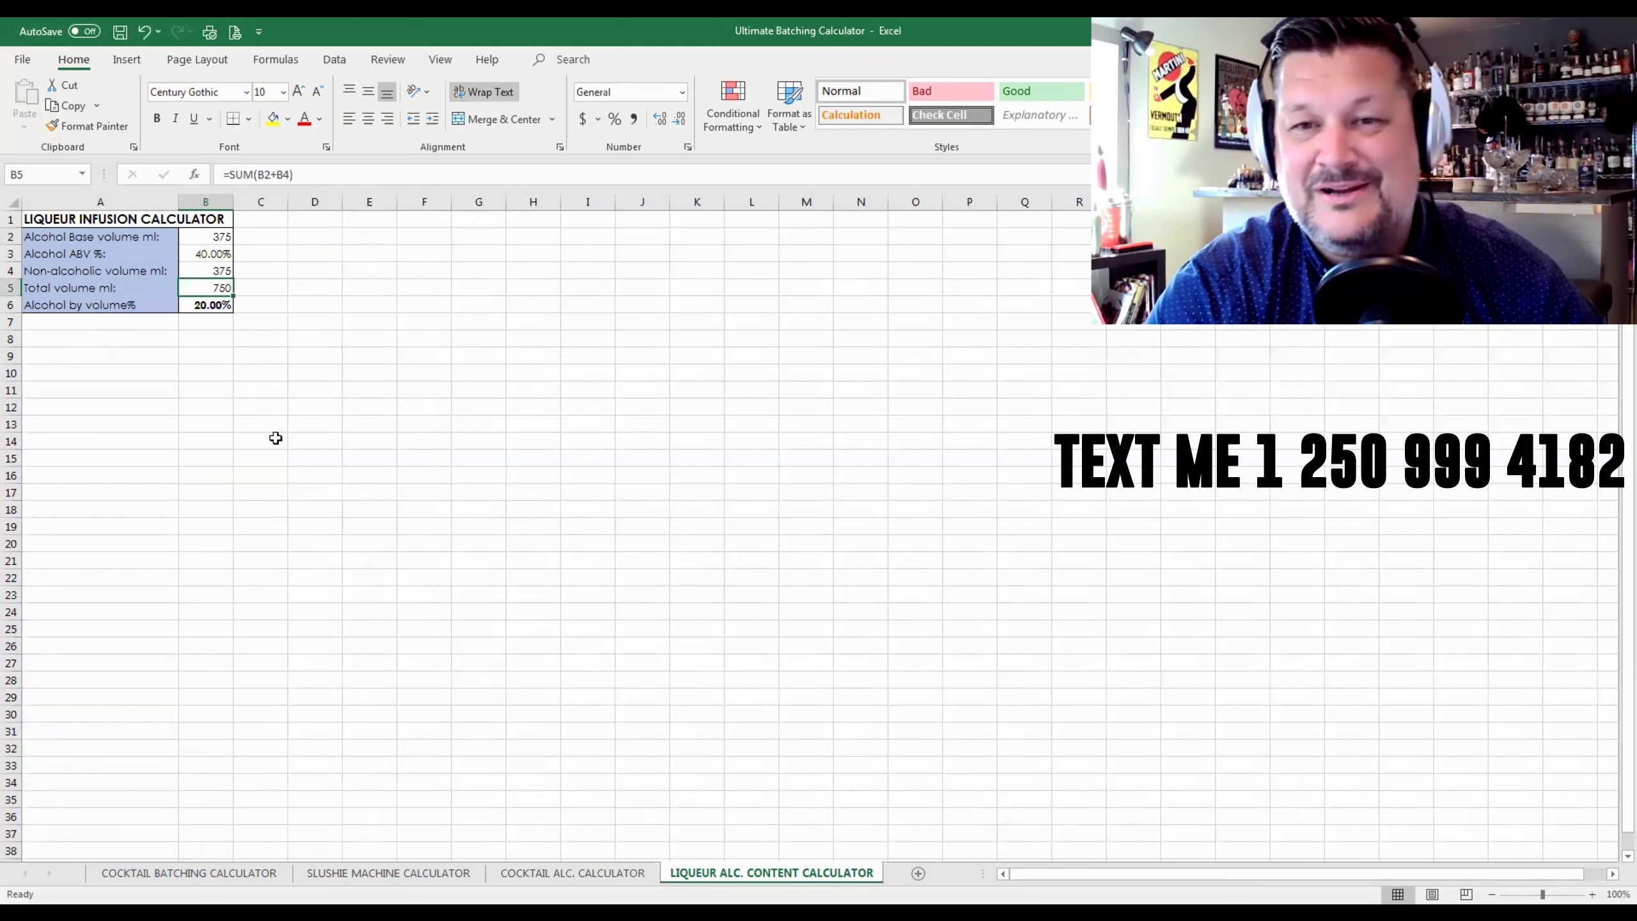